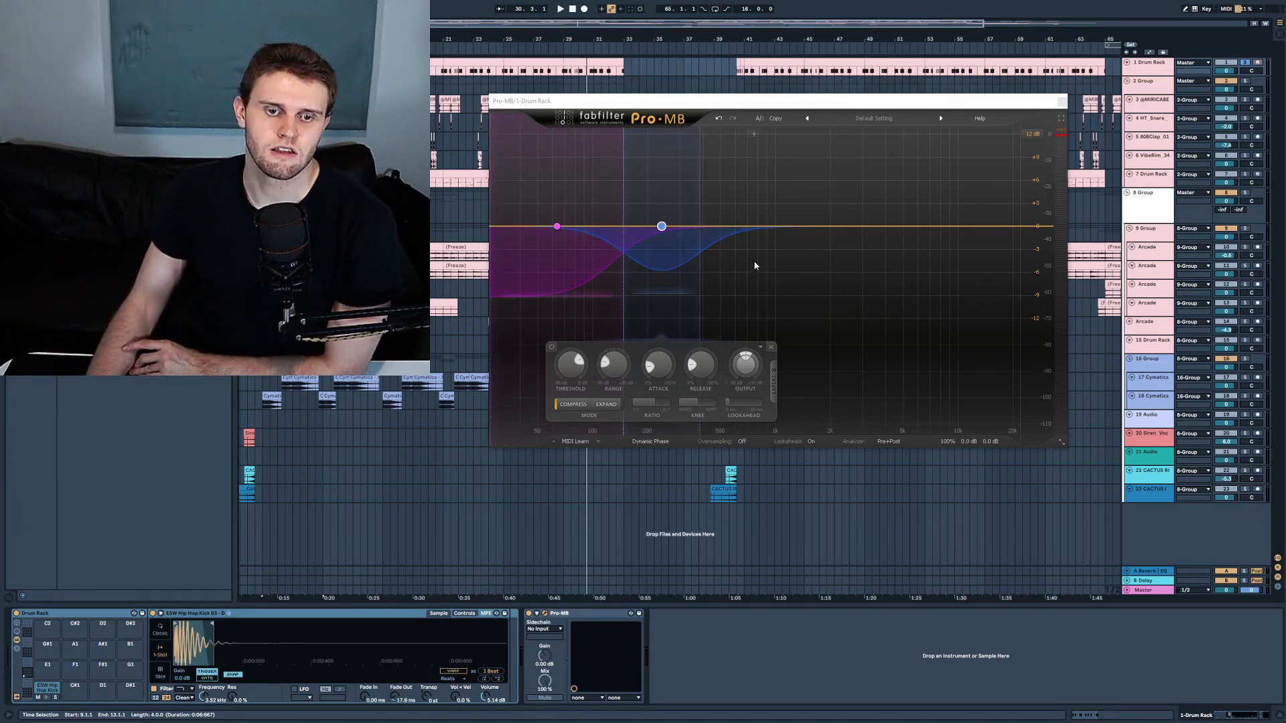
# Solo band 2 of the multiband compressor and audition the kick with a longer band 2 attack
pyautogui.moveTo(686, 105); pyautogui.dragTo(714, 104)
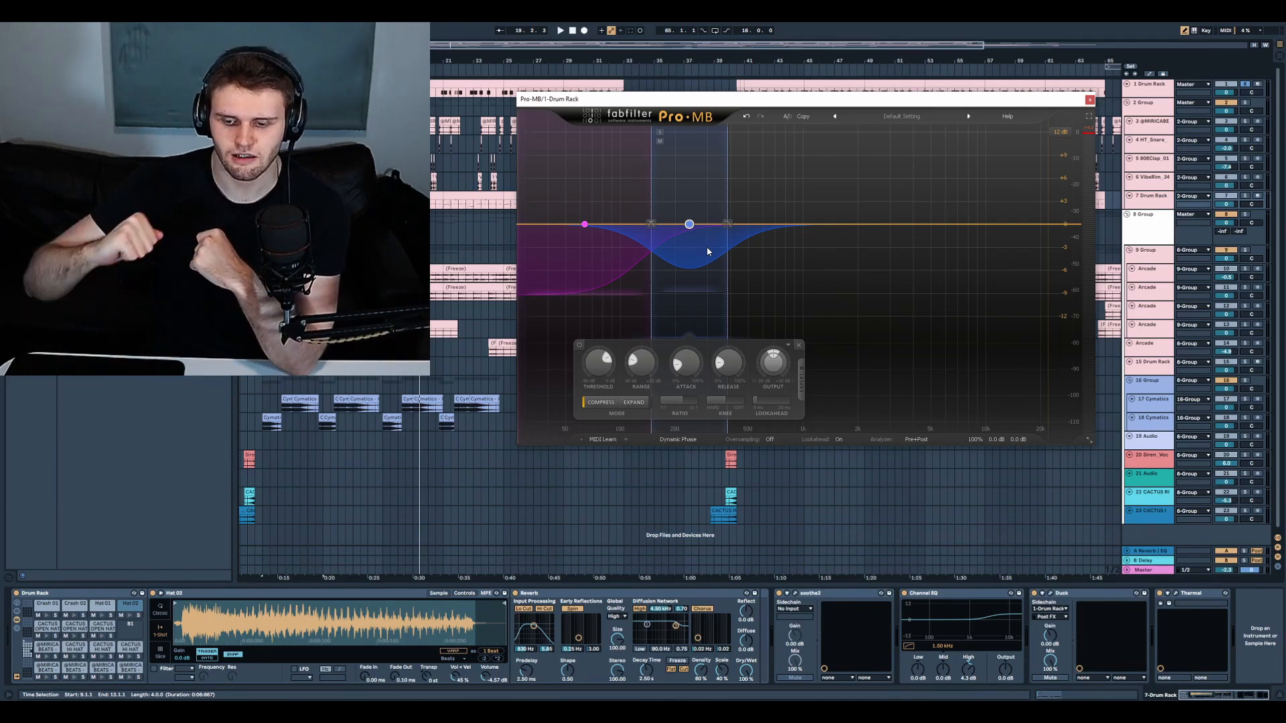
pyautogui.press('space')
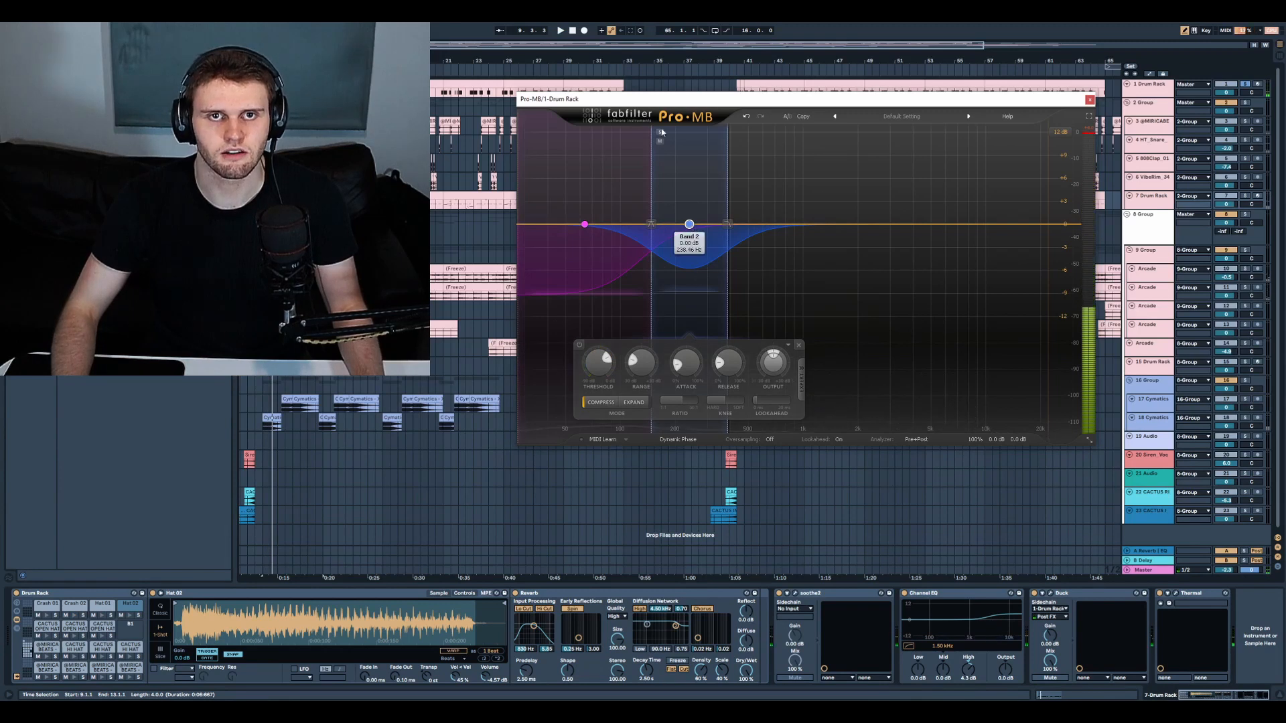
pyautogui.moveTo(686, 363); pyautogui.dragTo(686, 302)
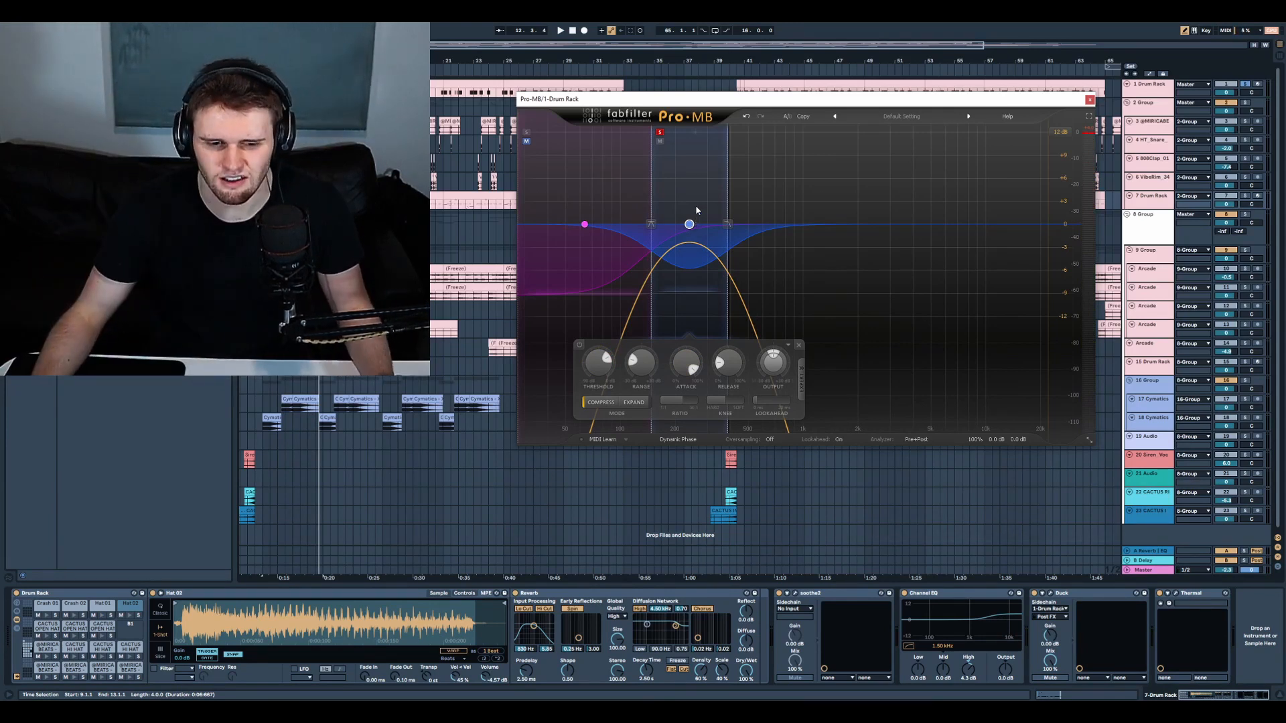
pyautogui.press('space')
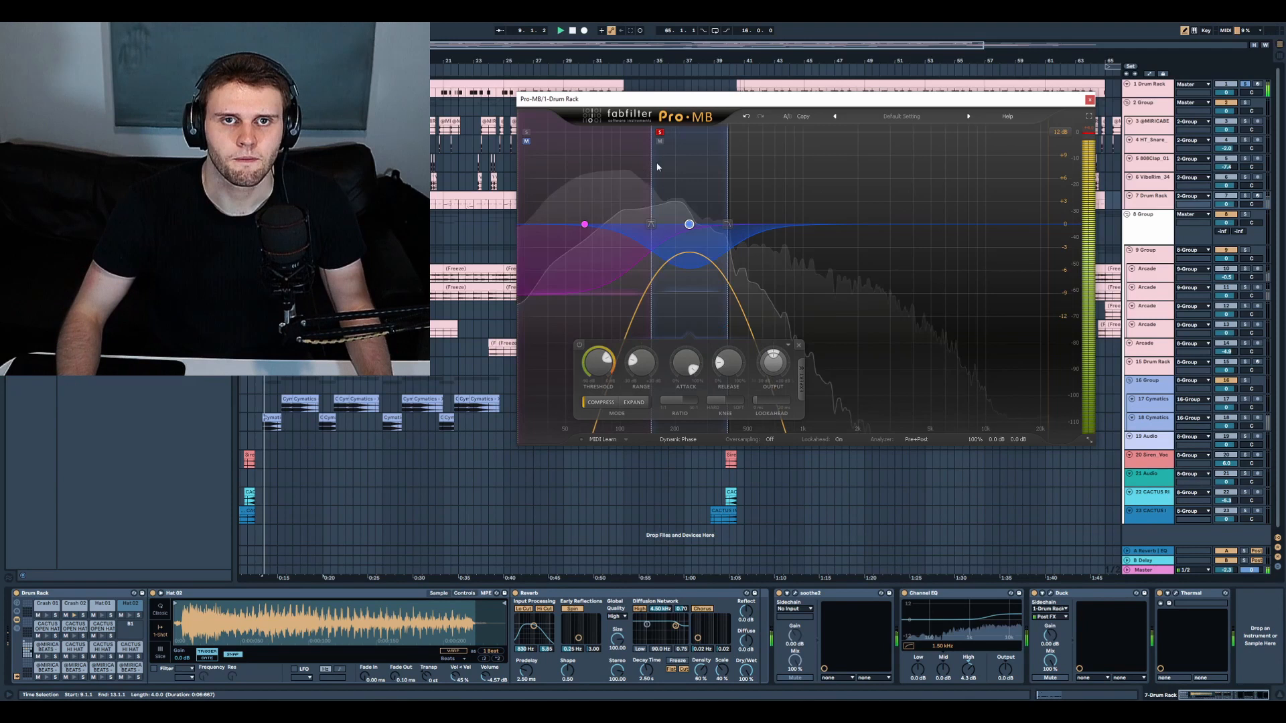
# Lower the crossover between bands 1 and 2 to about 120 Hz and clear the band 2 solo
pyautogui.moveTo(652, 224); pyautogui.dragTo(631, 224)
pyautogui.press('space')
pyautogui.click(639, 133)
pyautogui.click(526, 141)
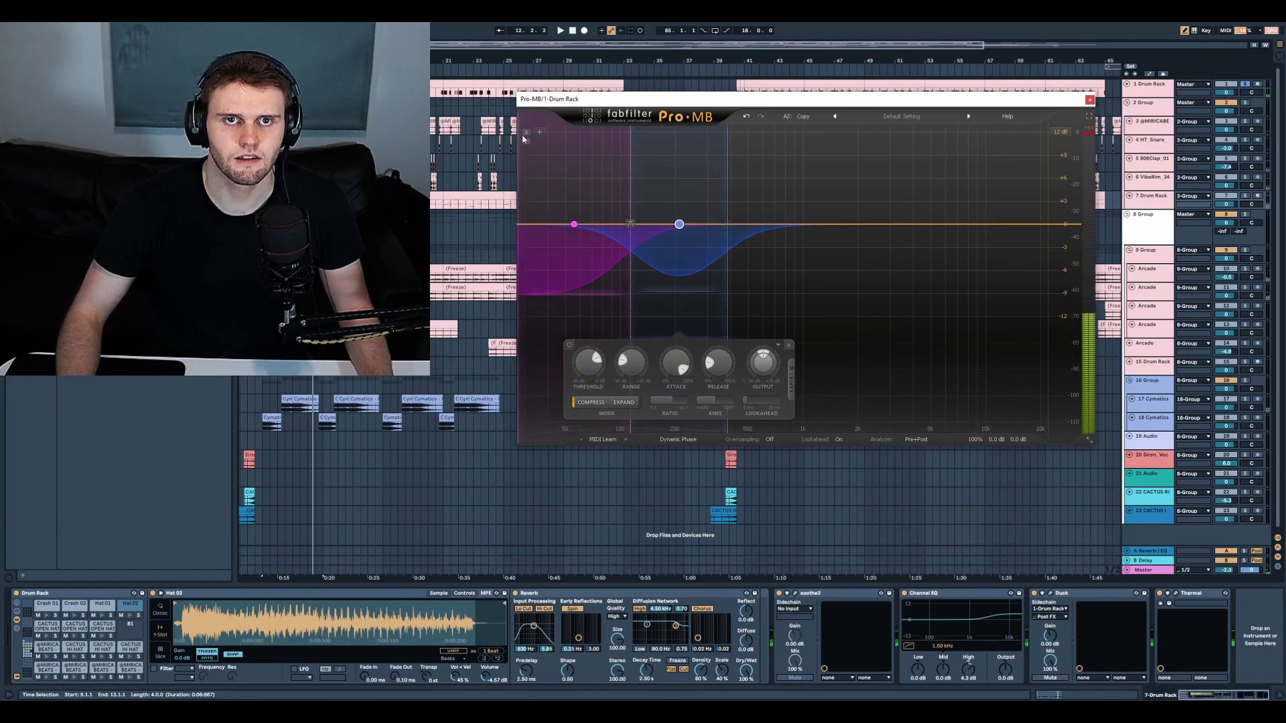
# Audition the kick with band 1 soloed, and again with only band 2 soloed
pyautogui.press('space')
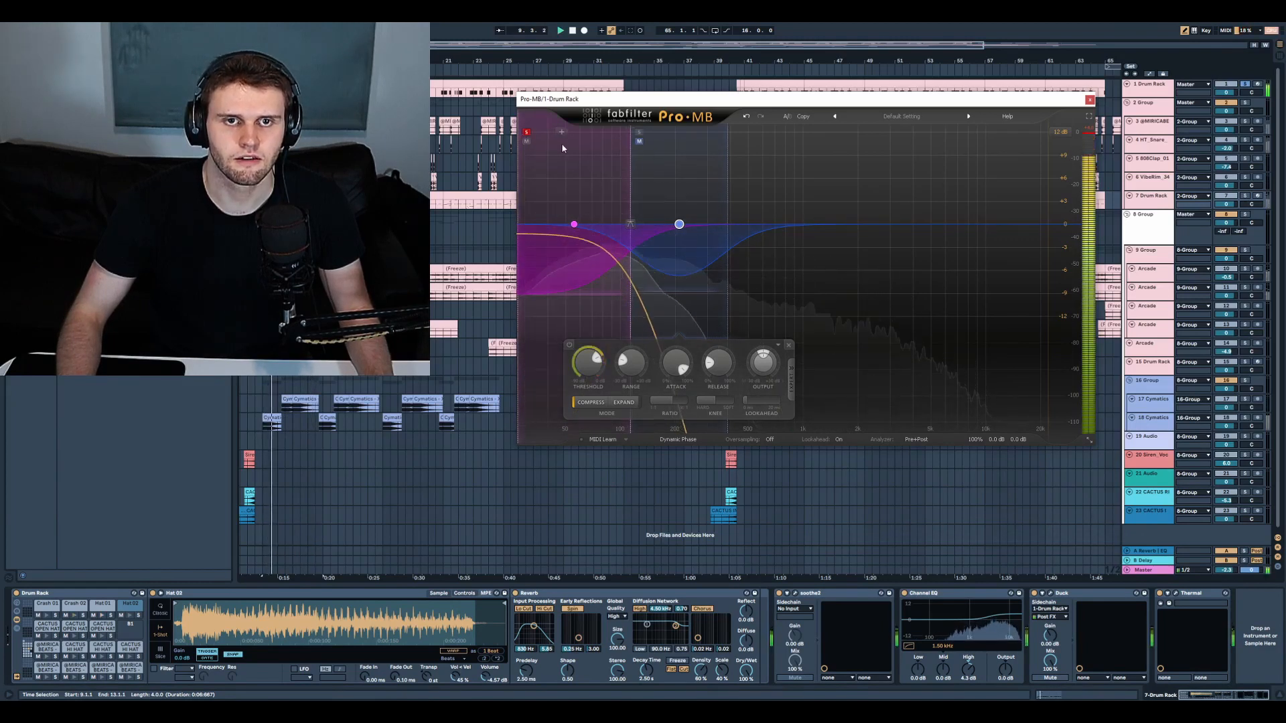
pyautogui.press('space')
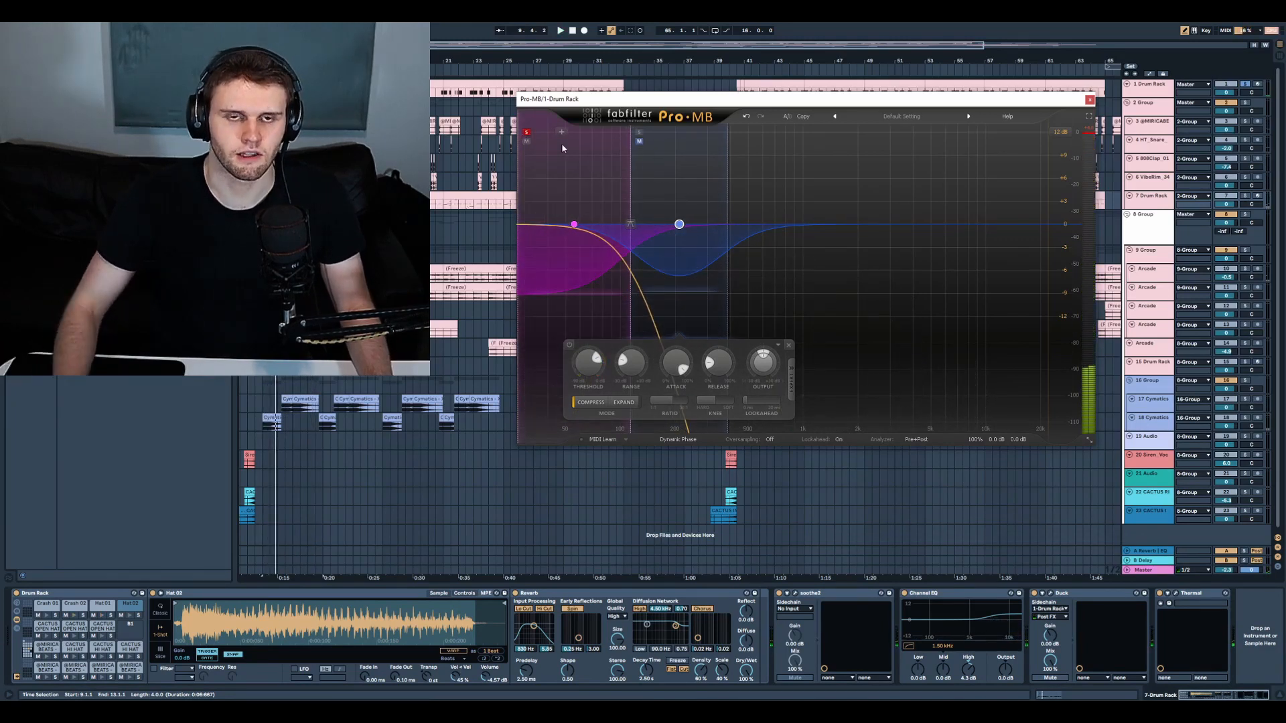
pyautogui.click(527, 132)
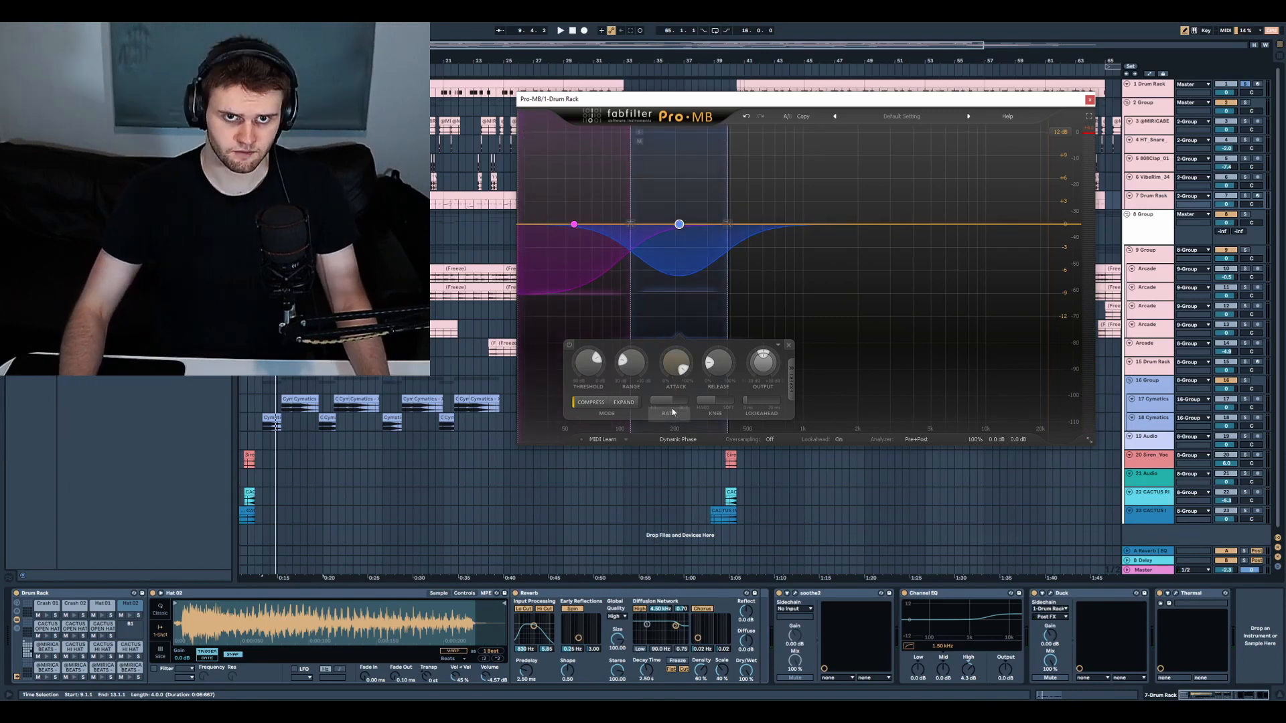
pyautogui.click(640, 133)
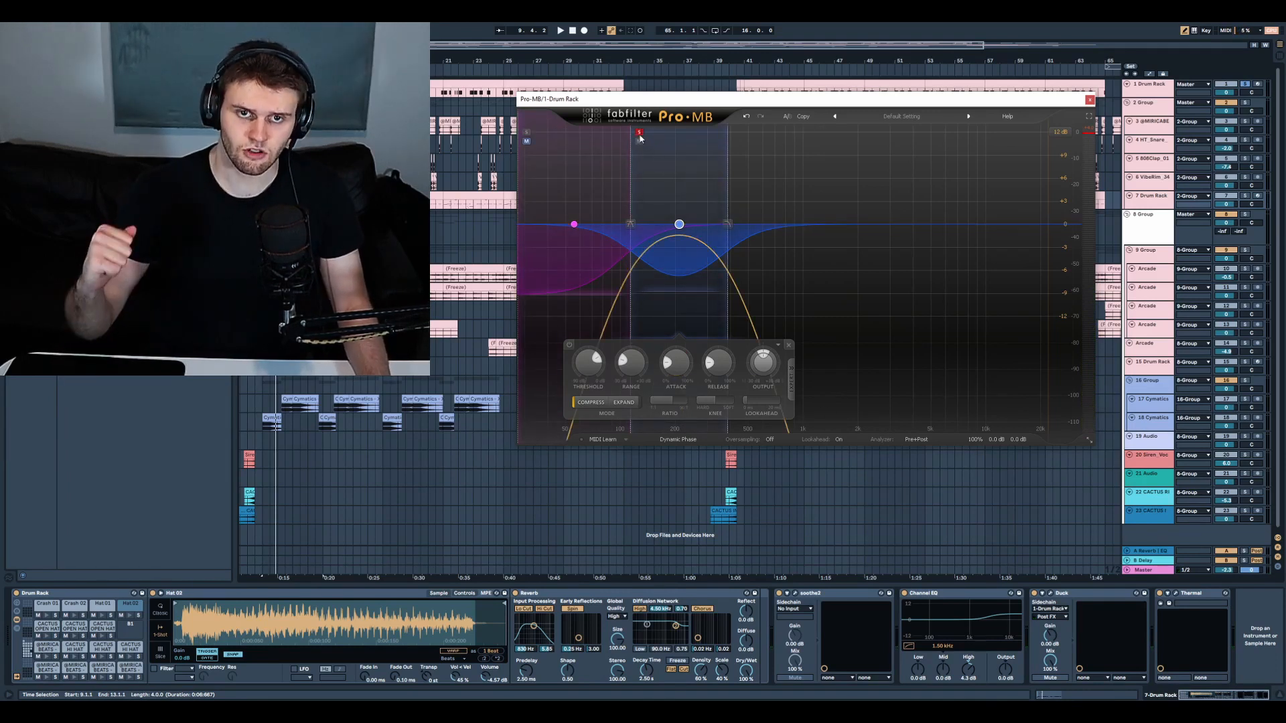
pyautogui.press('space')
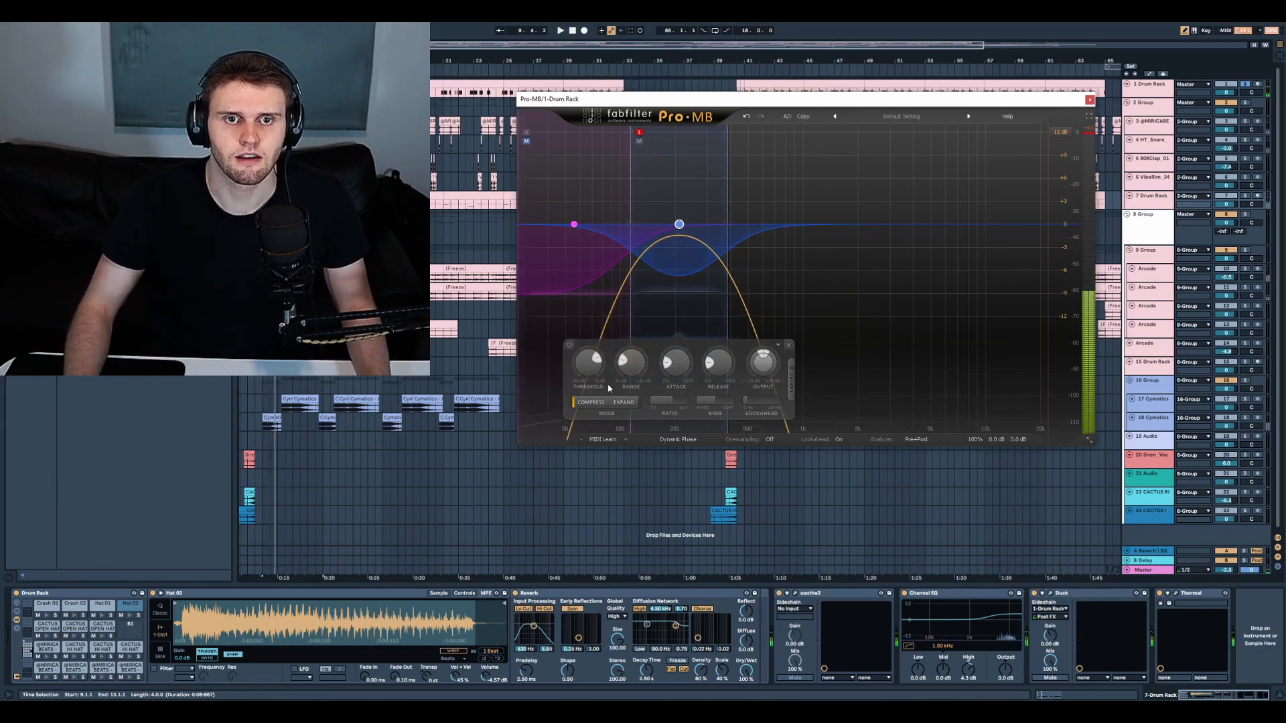
# Solo band 1 and compare a very short attack with an attack above 50%
pyautogui.moveTo(689, 226); pyautogui.dragTo(662, 476)
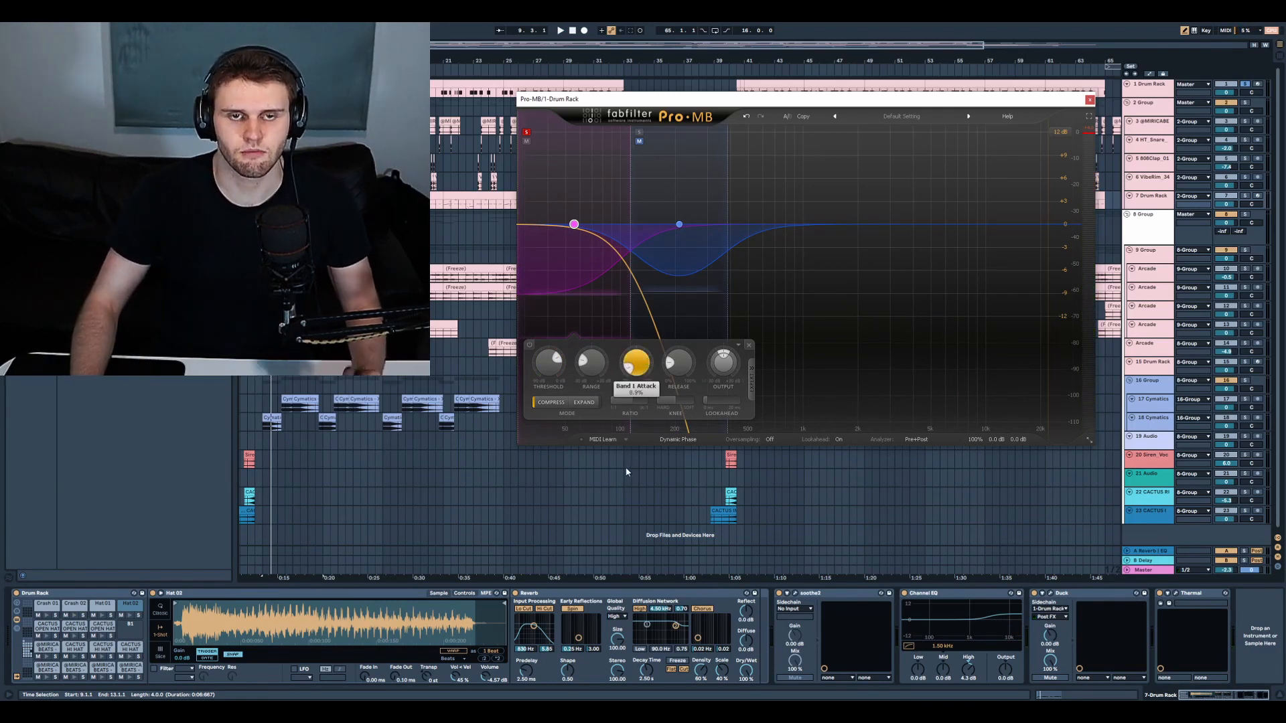
pyautogui.press('space')
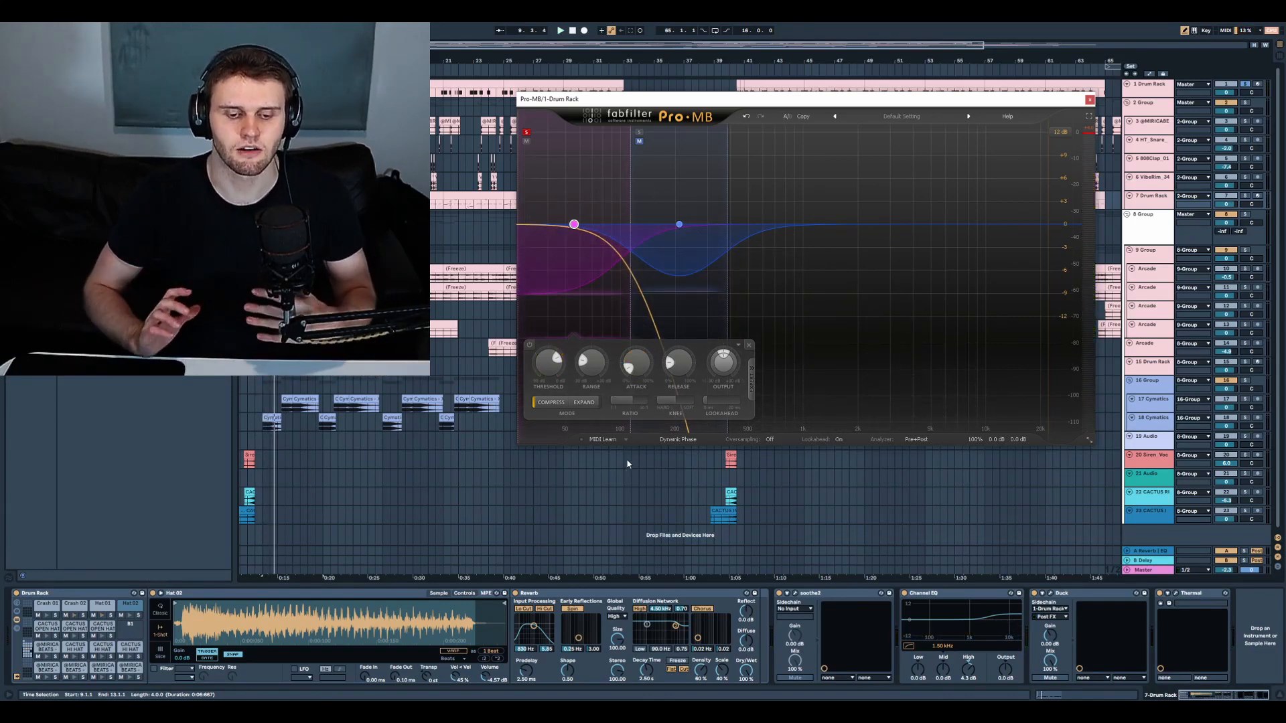
pyautogui.moveTo(643, 368); pyautogui.dragTo(659, 318)
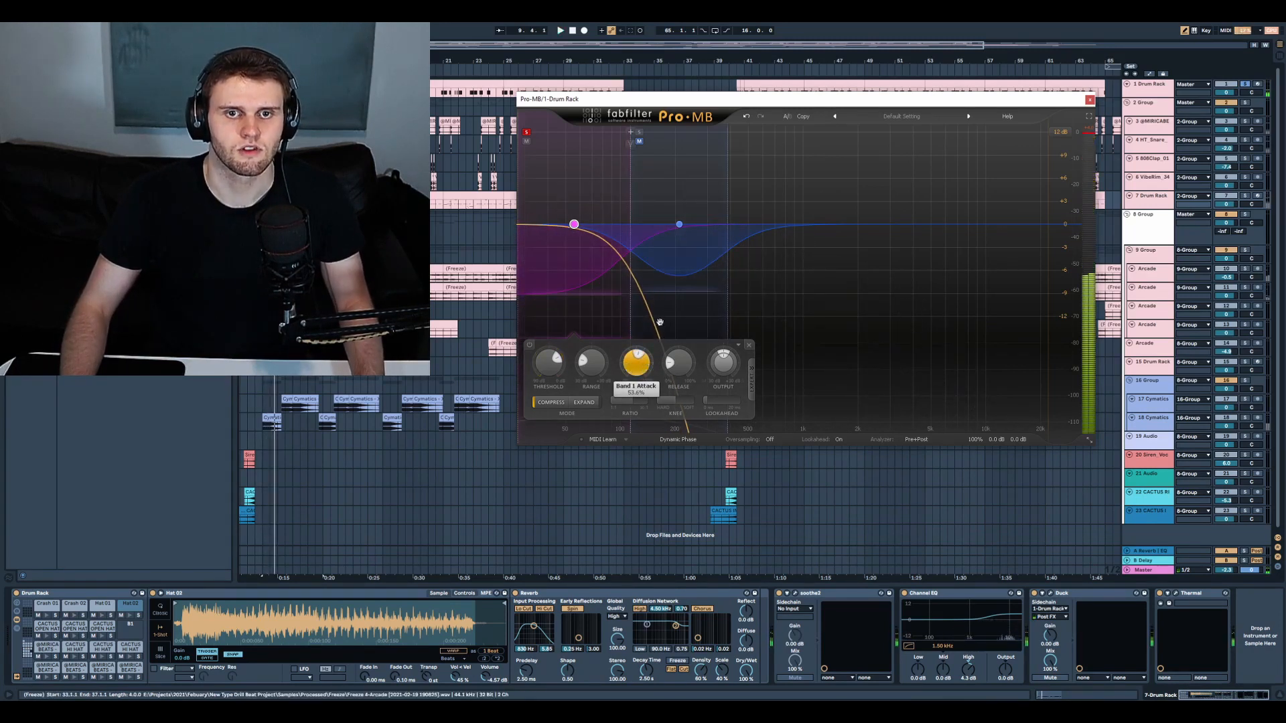
pyautogui.moveTo(659, 315); pyautogui.dragTo(660, 288)
# Play the kick with both bands soloed and unsoloed, and reduce band 1's range to about -5.7 dB
pyautogui.click(679, 224)
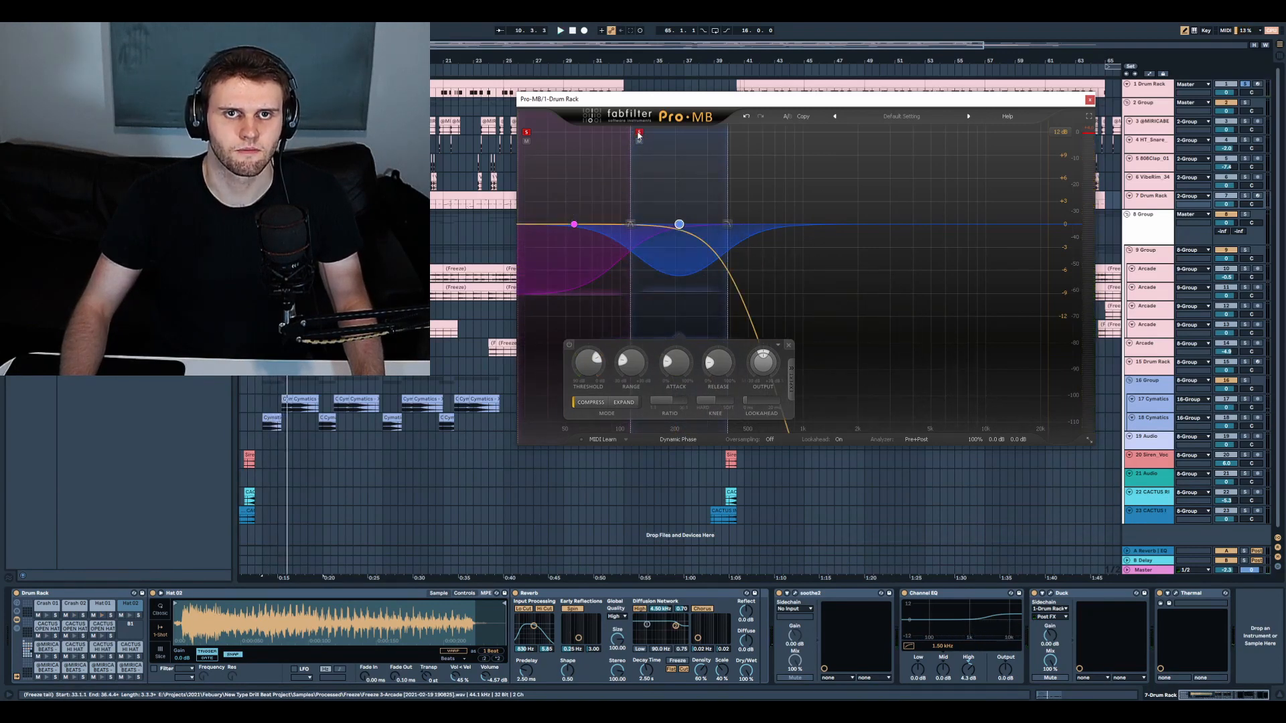
pyautogui.press('space')
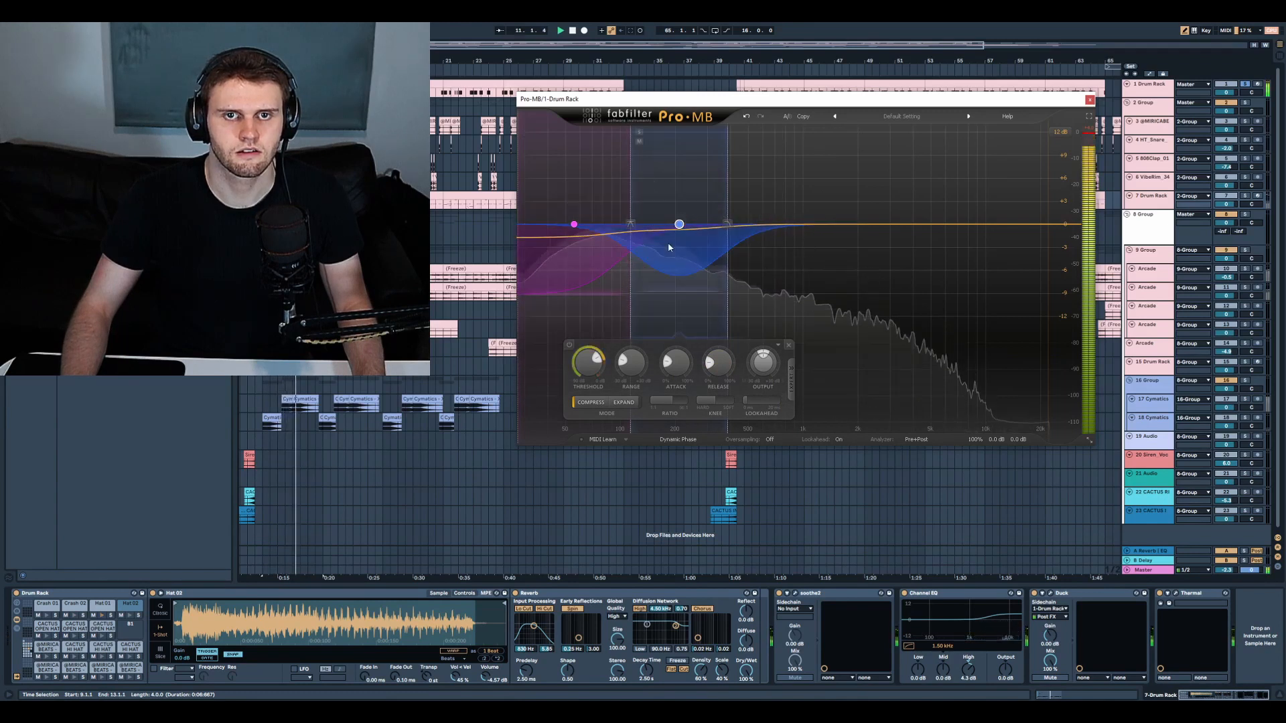
pyautogui.click(577, 262)
pyautogui.press('space')
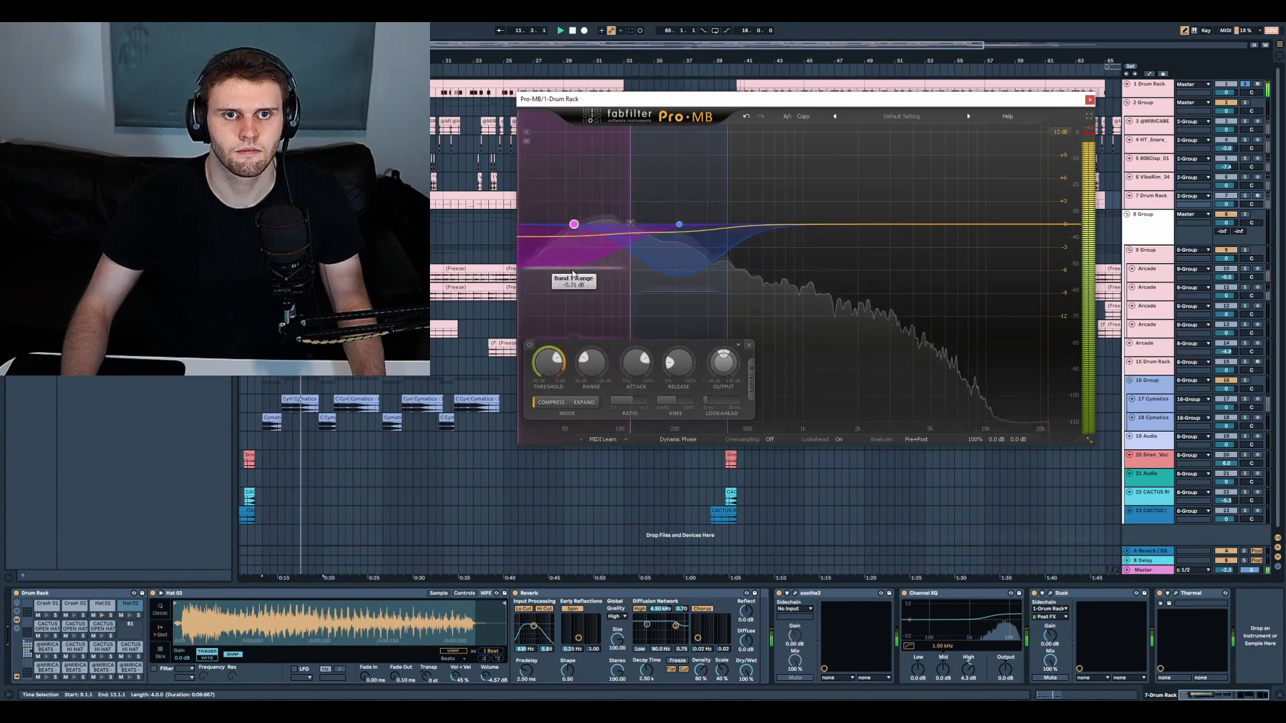
# Raise band 1's level to about +3 dB and compare the kick with Pro-MB switched off and on
pyautogui.moveTo(574, 226); pyautogui.dragTo(575, 201)
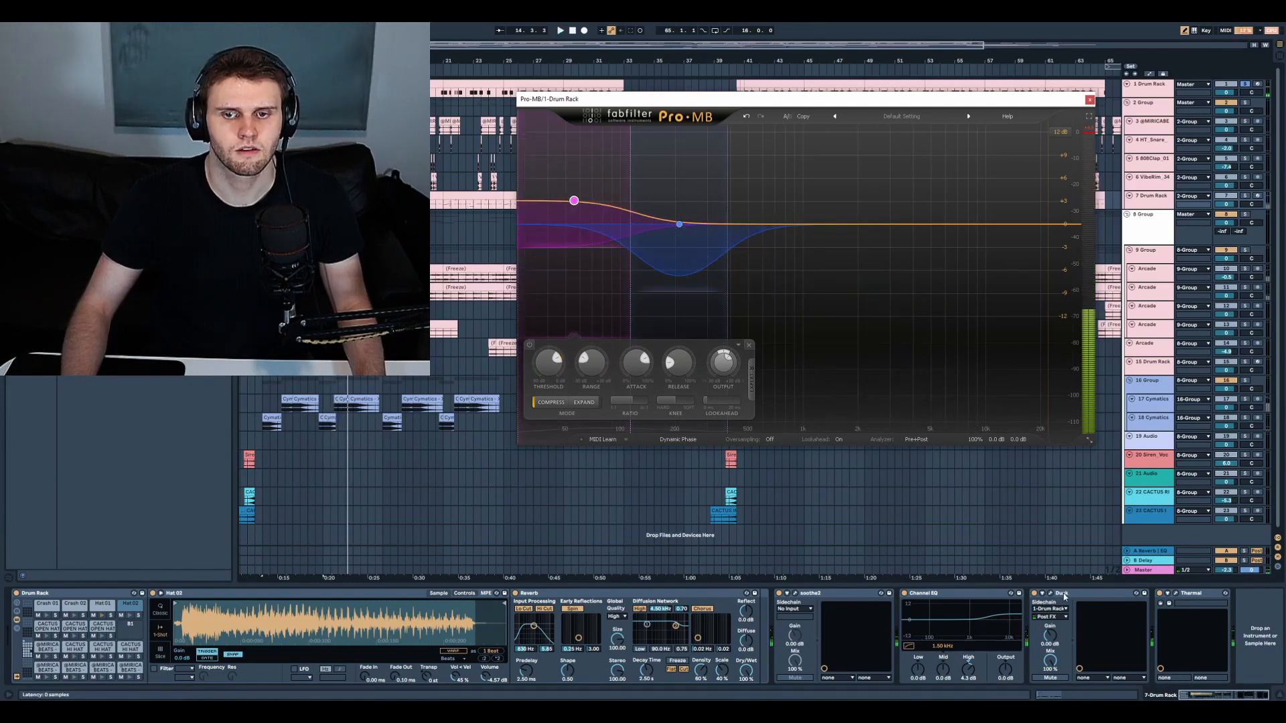
pyautogui.click(1149, 85)
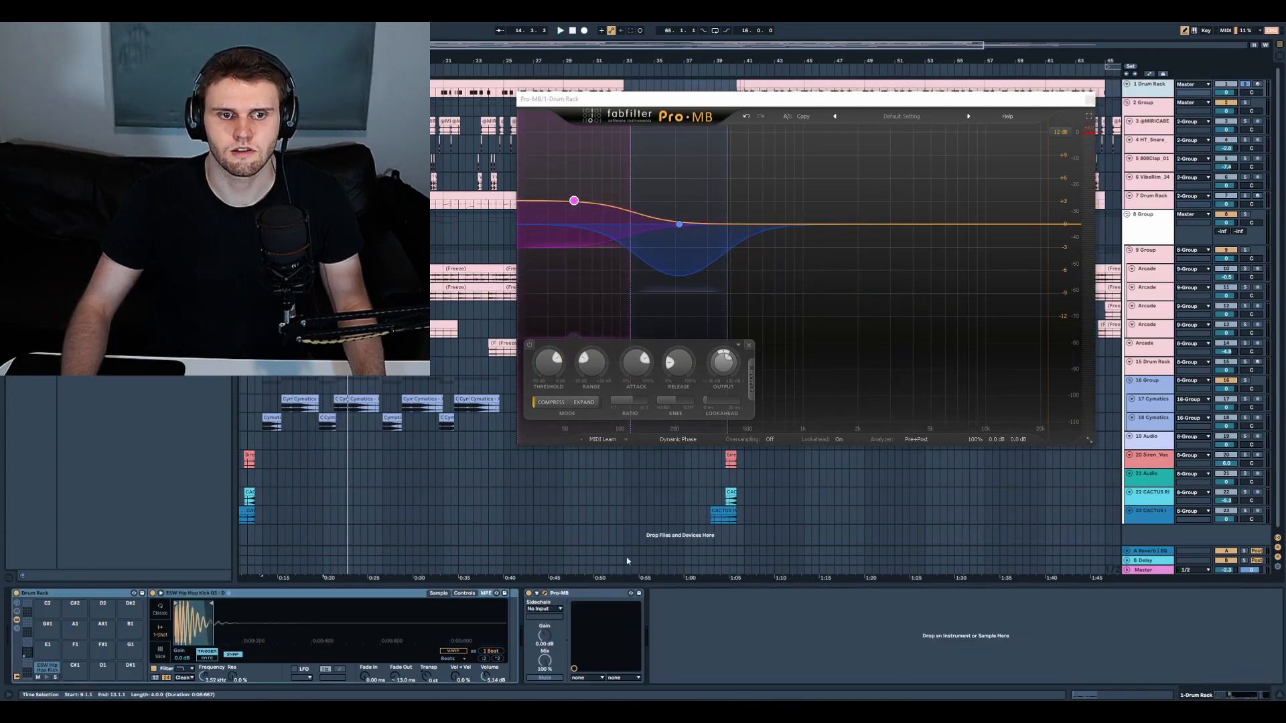
pyautogui.click(529, 594)
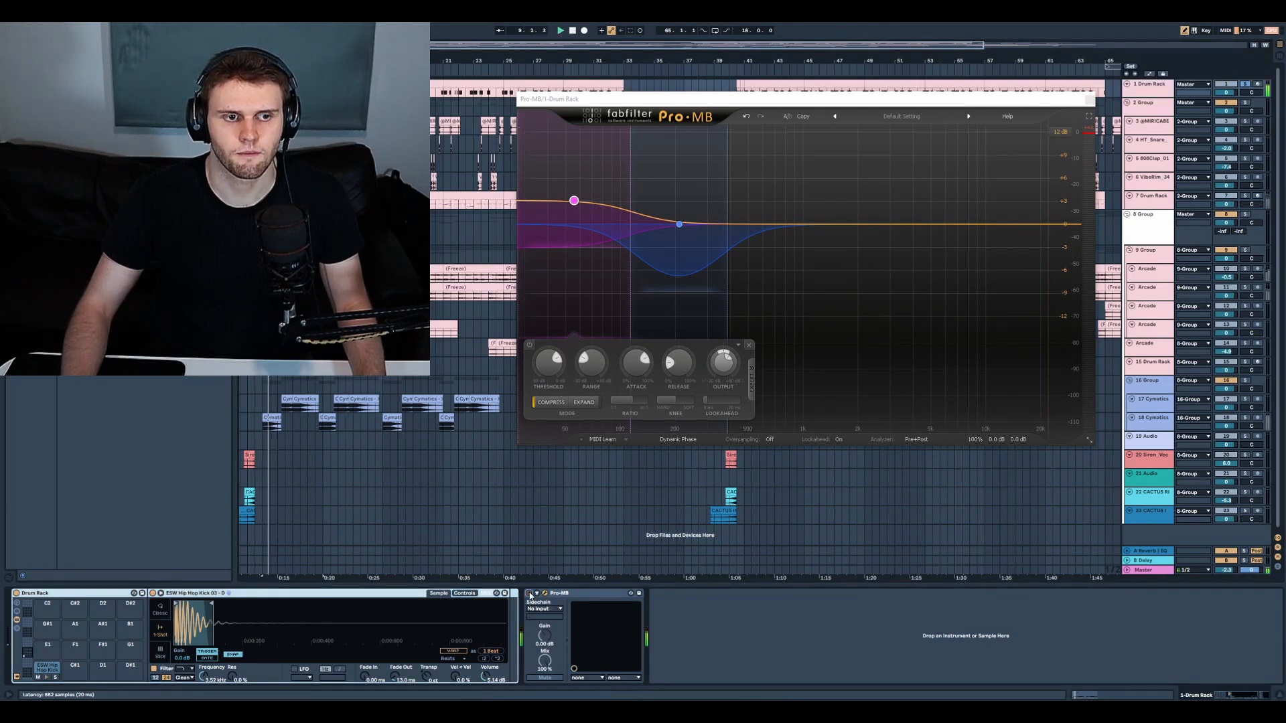
pyautogui.press('space')
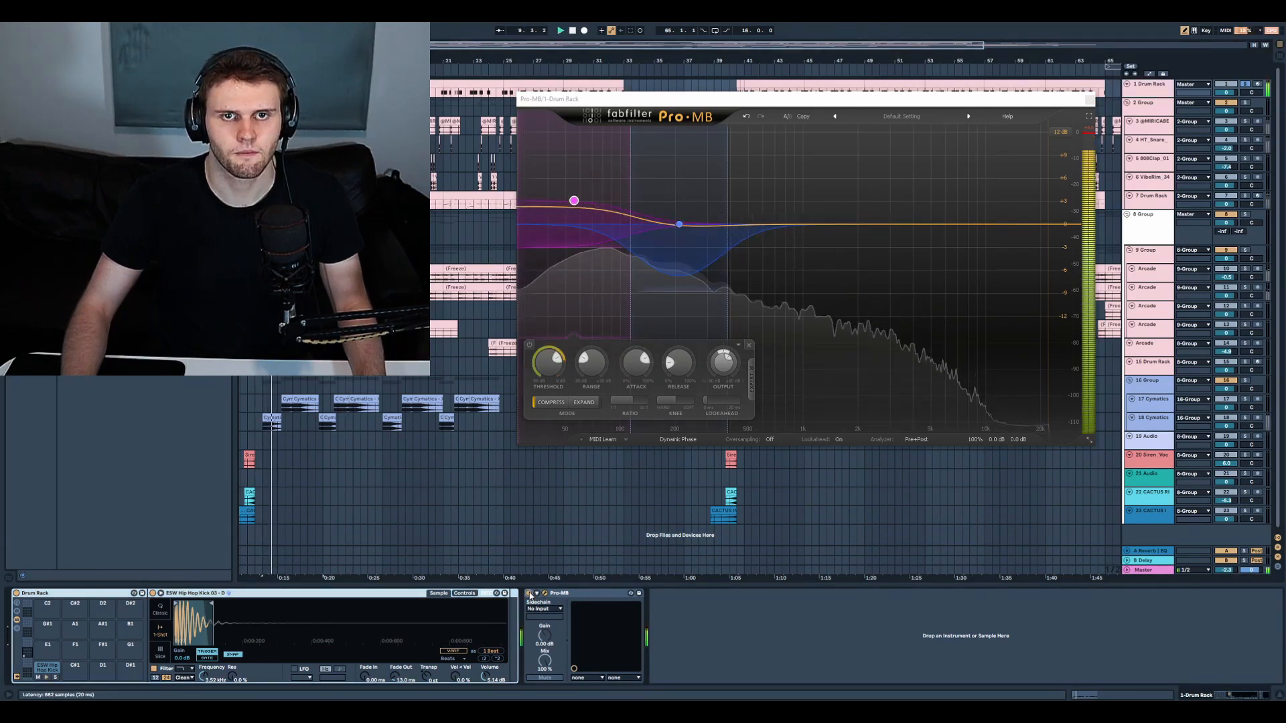
# Set band 1 to a level near 0 dB, a range of about -9 dB, a slower attack and a higher threshold
pyautogui.moveTo(574, 201); pyautogui.dragTo(575, 224)
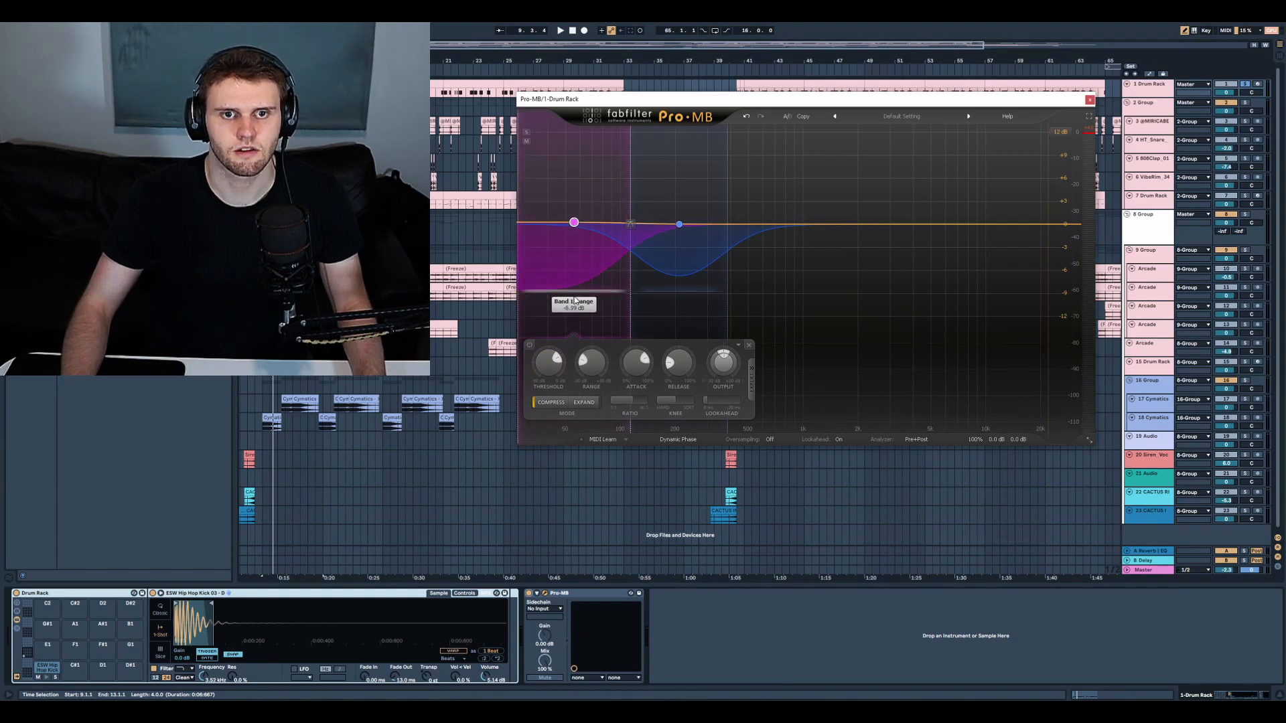
pyautogui.moveTo(630, 356); pyautogui.dragTo(631, 324)
pyautogui.press('space')
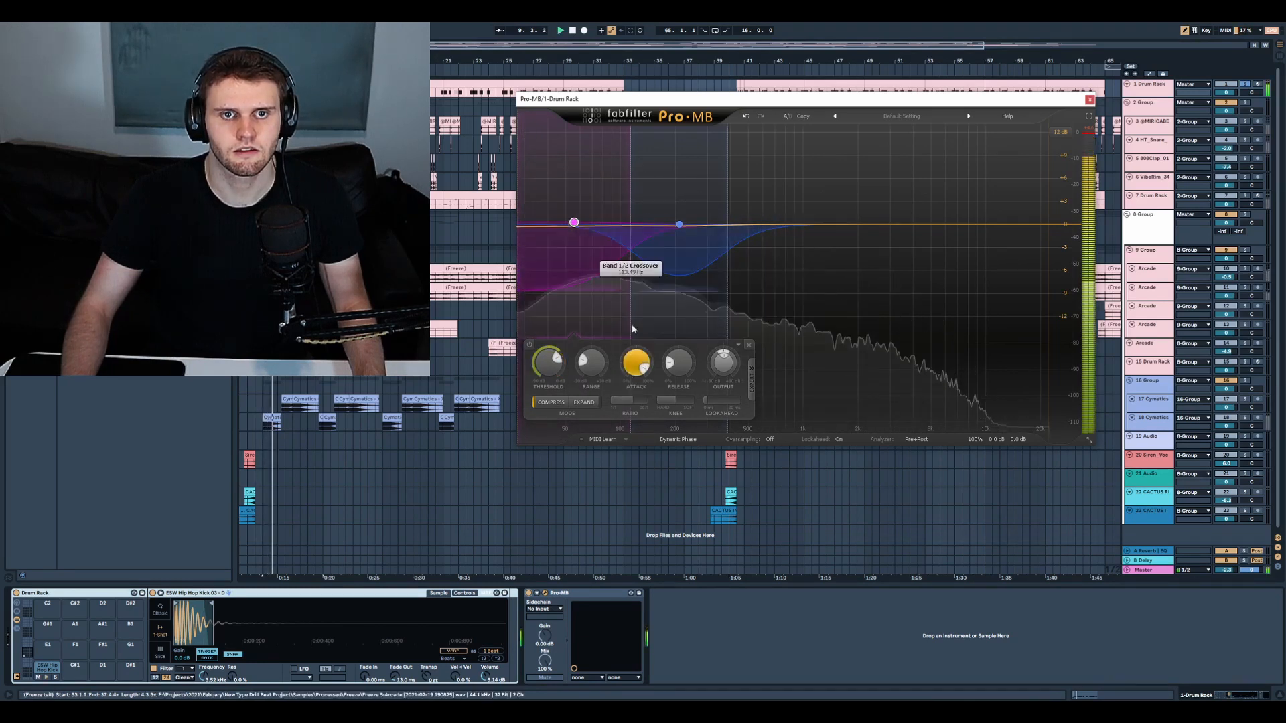
pyautogui.moveTo(561, 380); pyautogui.dragTo(561, 413)
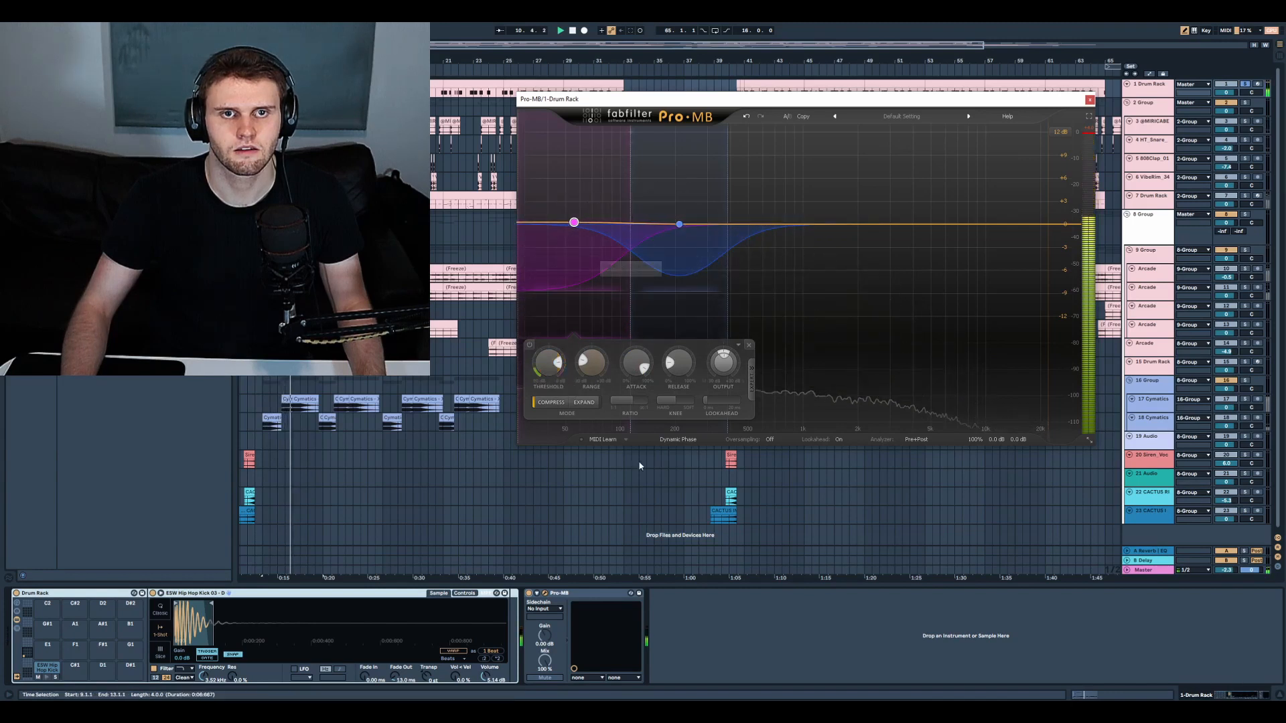
# Compare the kick with Pro-MB switched off and on, and slightly adjust band 2's upper crossover
pyautogui.click(528, 593)
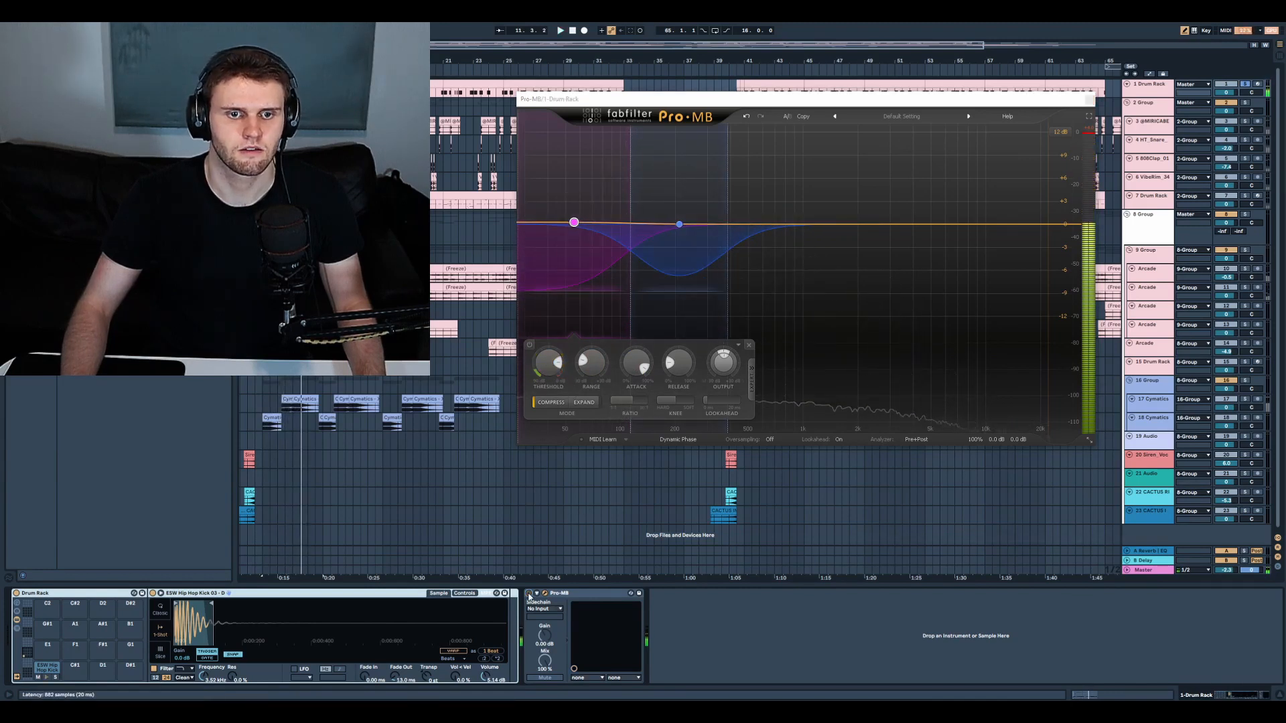
pyautogui.click(529, 594)
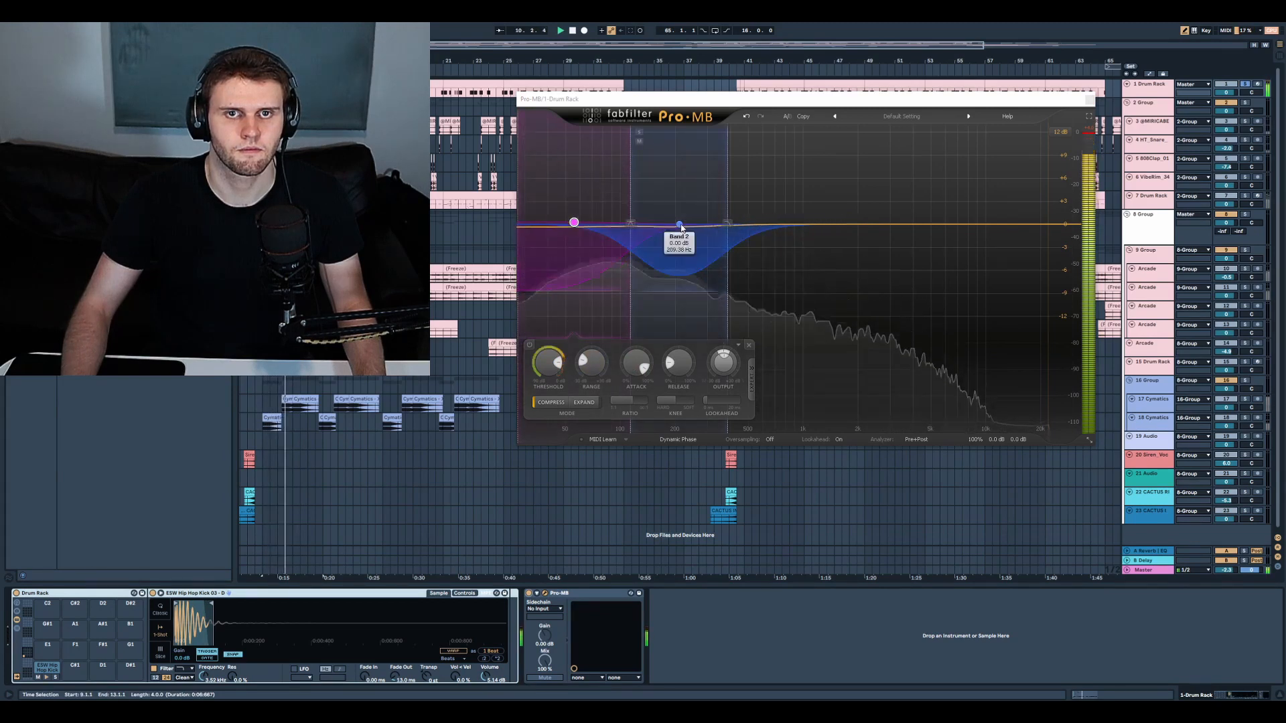
pyautogui.moveTo(734, 225)
pyautogui.mouseDown()
pyautogui.moveTo(793, 232)
pyautogui.moveTo(728, 226)
pyautogui.mouseUp()
# Try boosting band 1 to about +3 dB during playback, and bring its level back to about 0 dB
pyautogui.moveTo(574, 224); pyautogui.dragTo(577, 204)
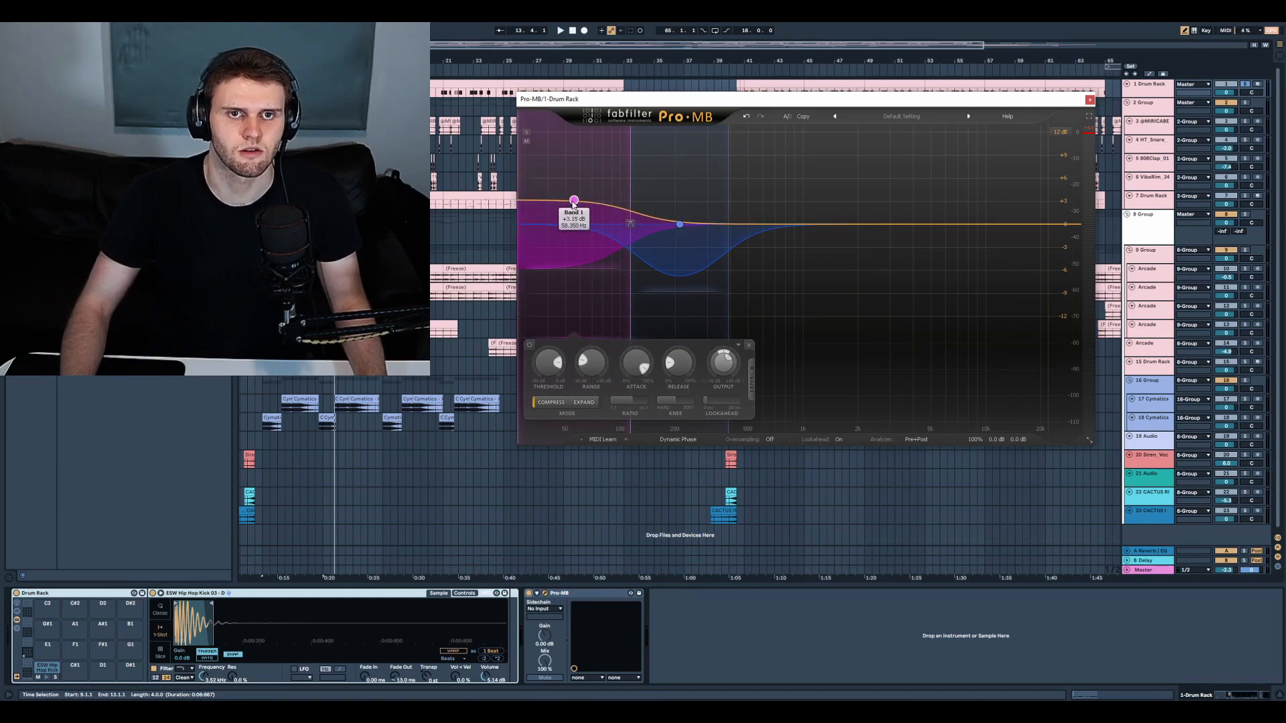
pyautogui.press('space')
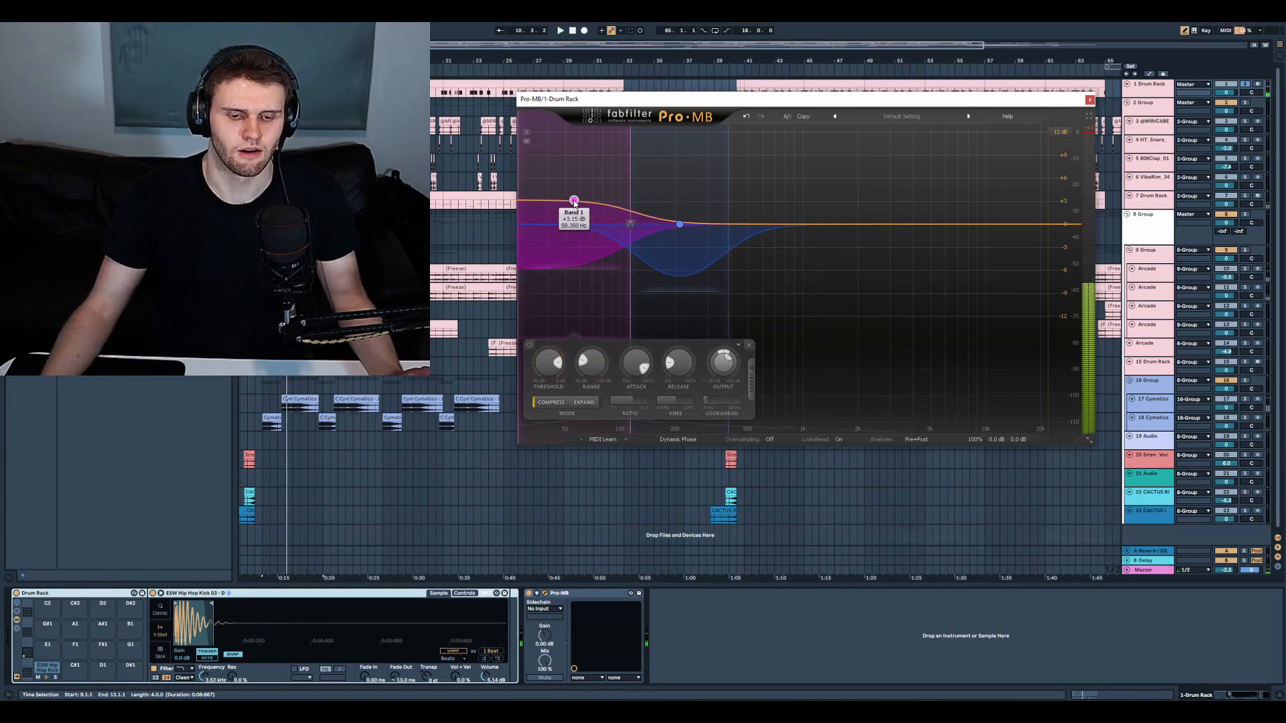
pyautogui.moveTo(574, 203); pyautogui.dragTo(572, 220)
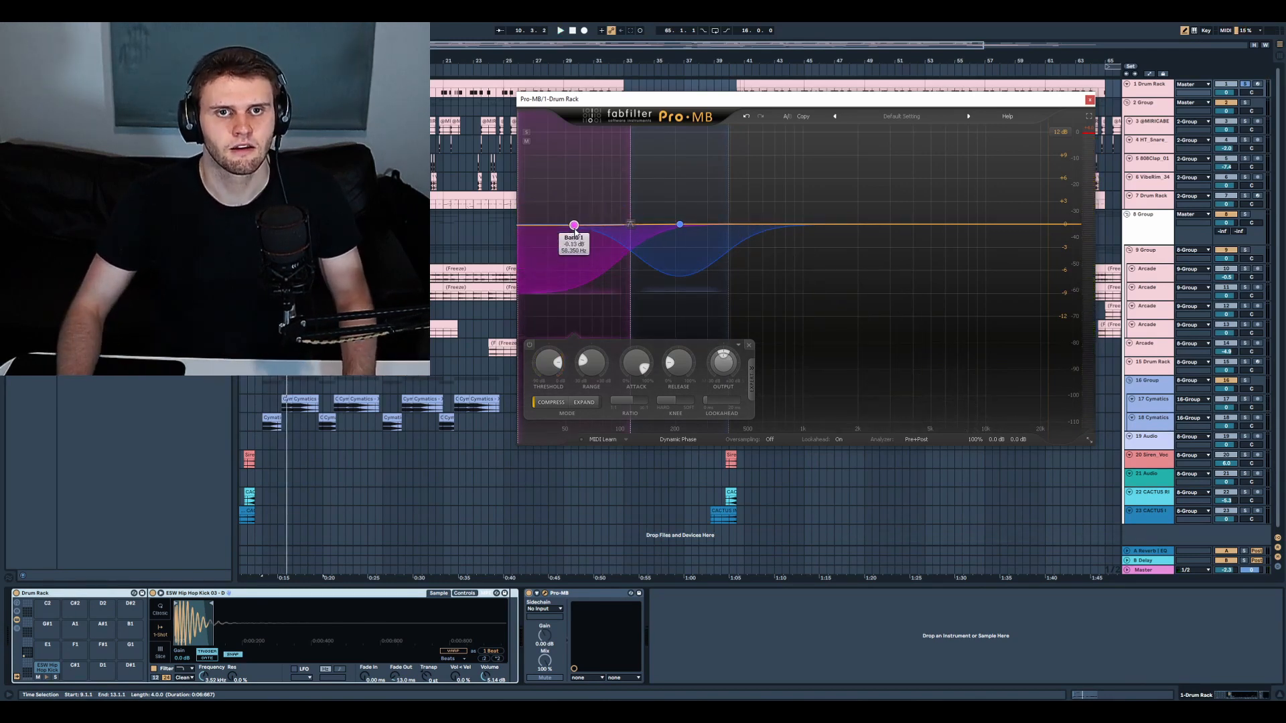
# Check band 2's attack, shorten band 1's attack and play the kick
pyautogui.click(681, 223)
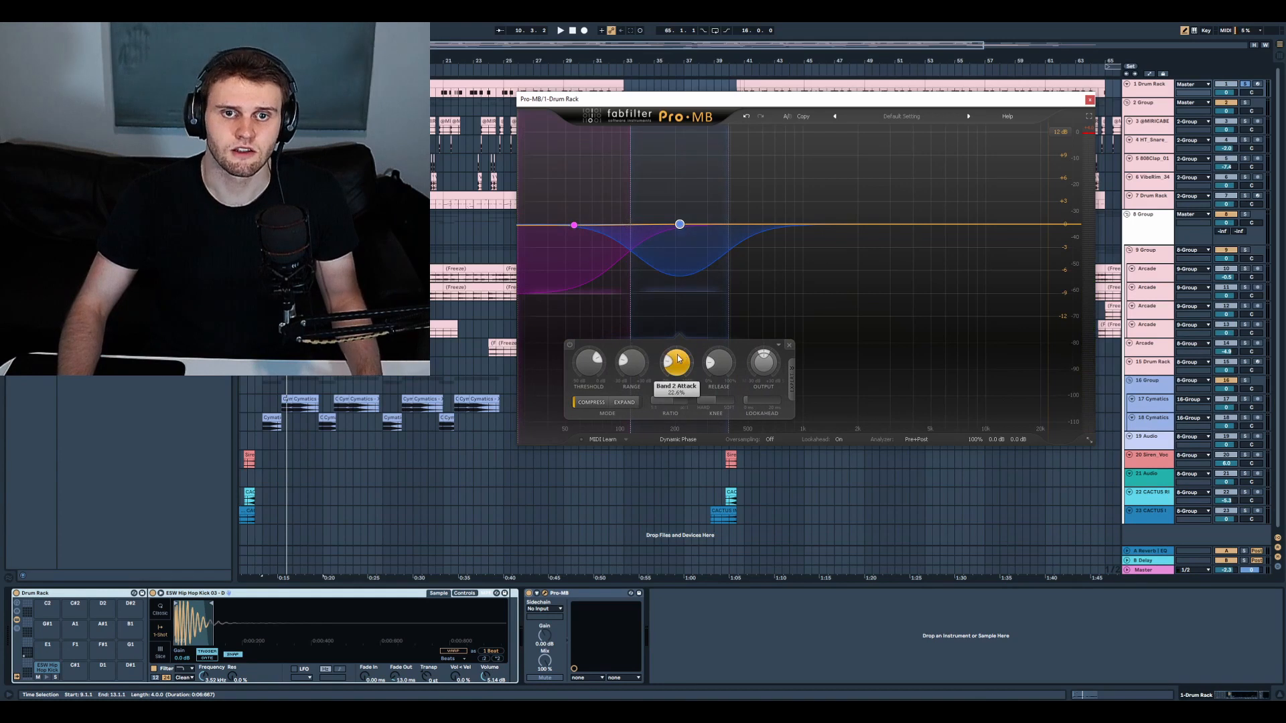
pyautogui.click(624, 268)
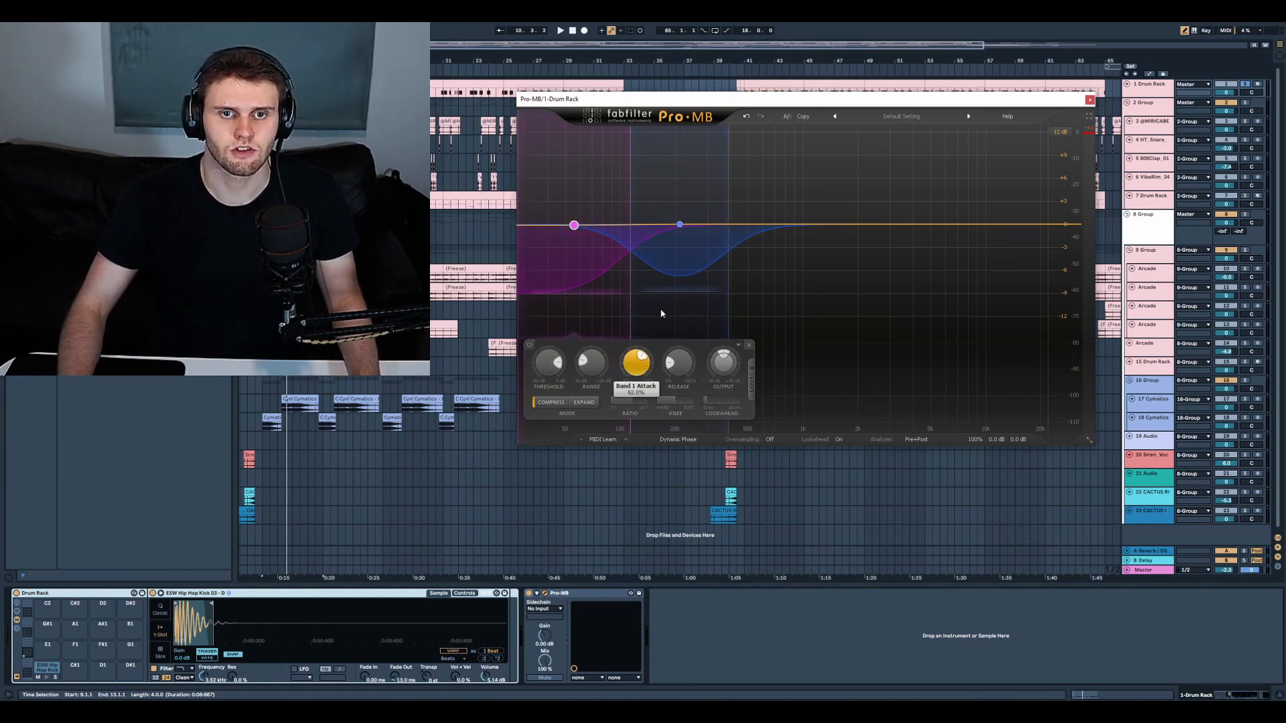
pyautogui.press('space')
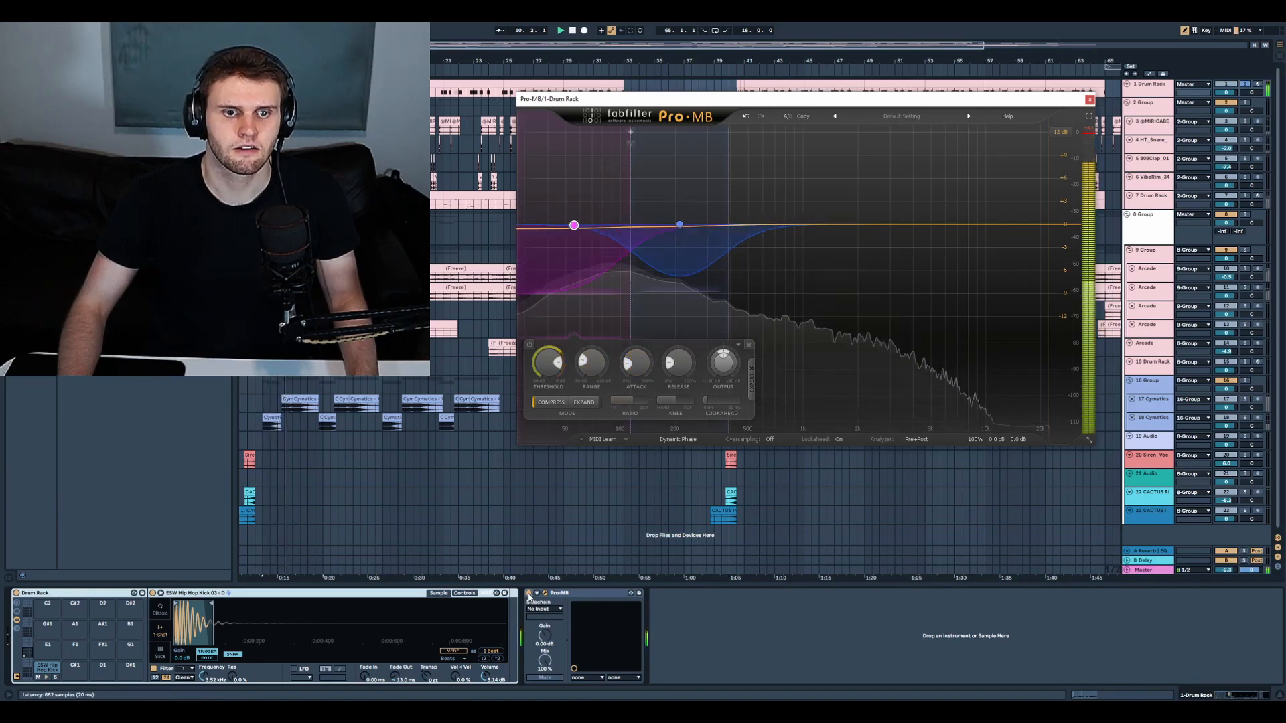
# Compare the kick with Pro-MB switched off and on over repeated playbacks
pyautogui.click(529, 594)
pyautogui.click(528, 595)
pyautogui.press('space')
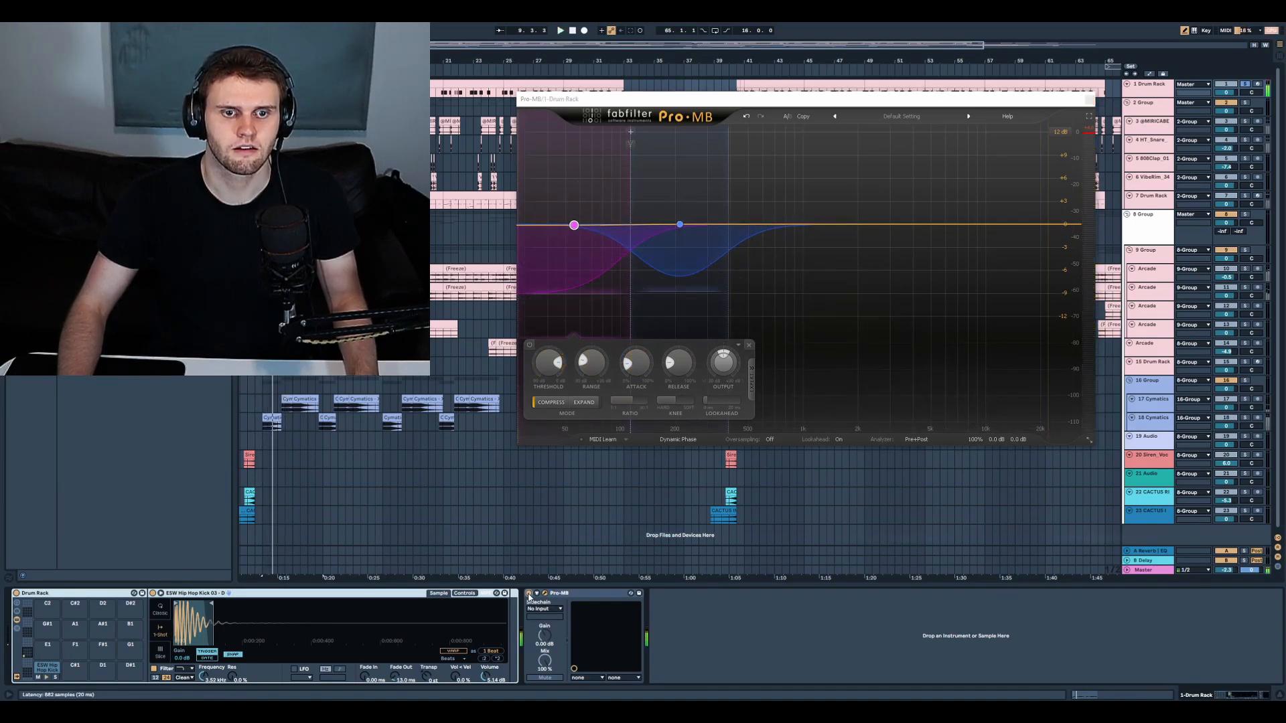
pyautogui.click(528, 594)
pyautogui.press('space')
pyautogui.press('space')
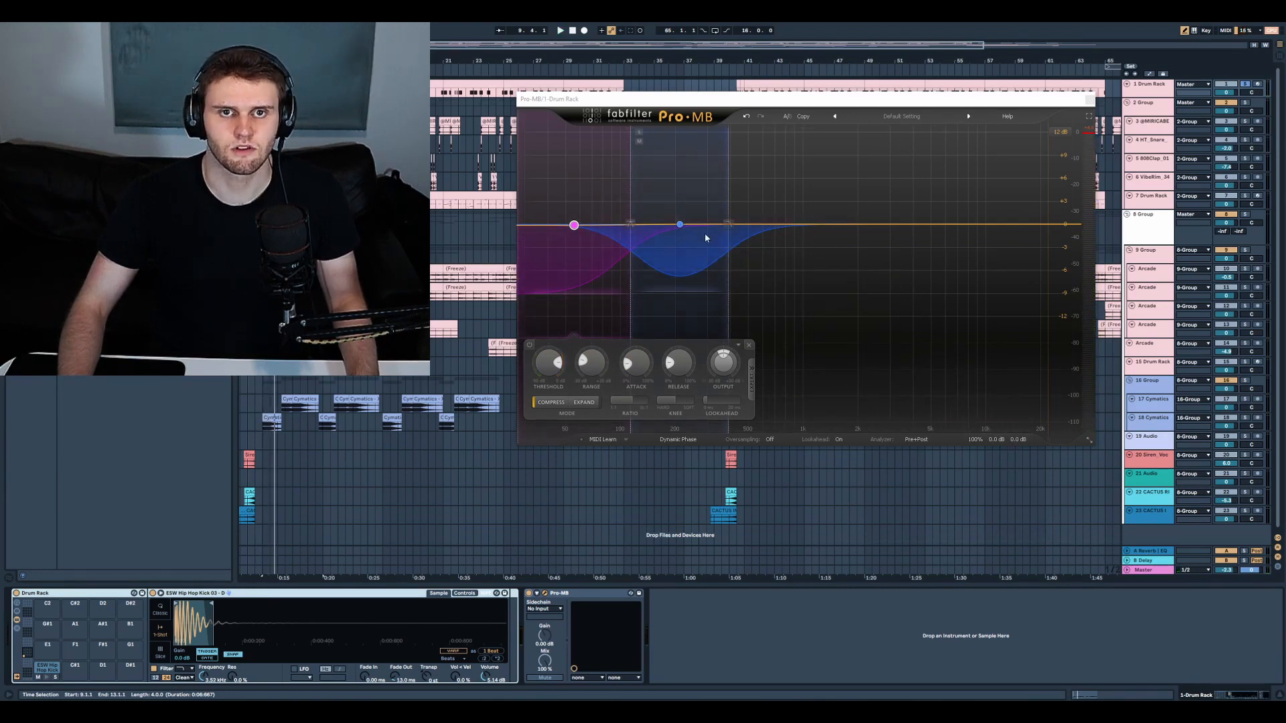
# Raise Pro-MB's overall output level to about +6.7 dB
pyautogui.press('space')
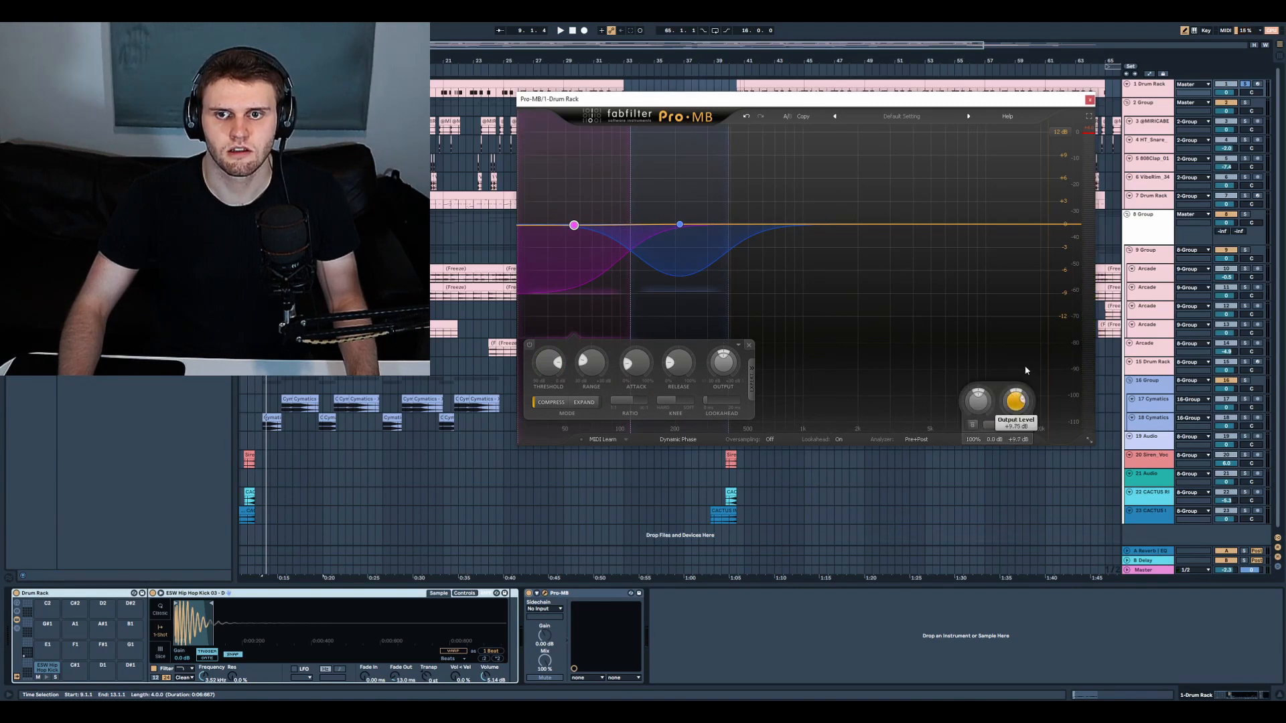
pyautogui.moveTo(1025, 374); pyautogui.dragTo(1025, 375)
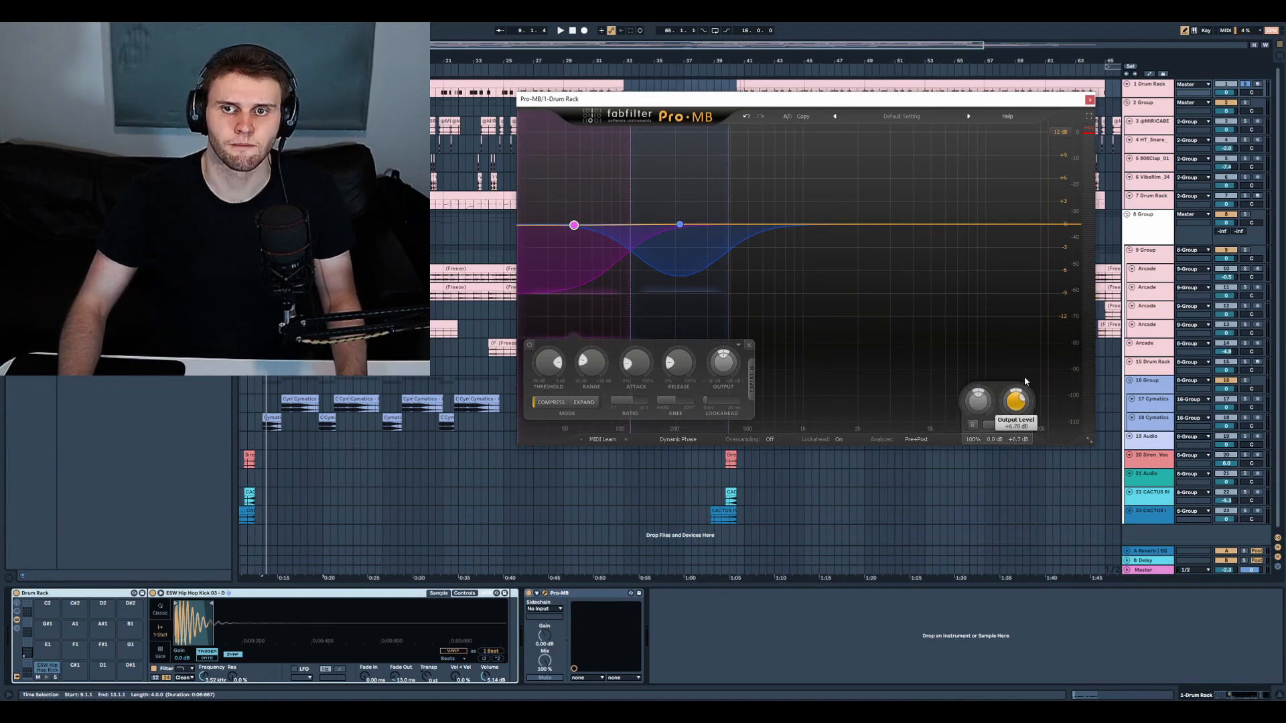
# Lower Pro-MB's overall output to about +6.2 dB and check band 2's attack over repeated kick playbacks
pyautogui.press('space')
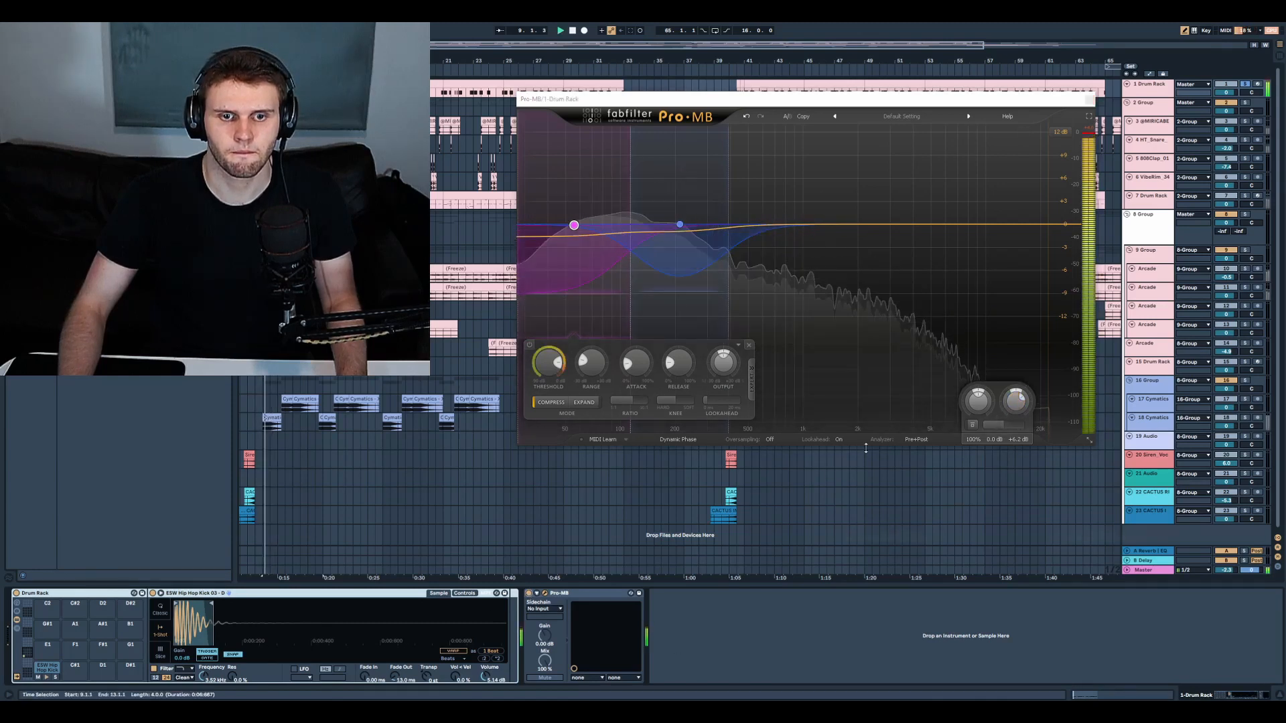
pyautogui.click(682, 233)
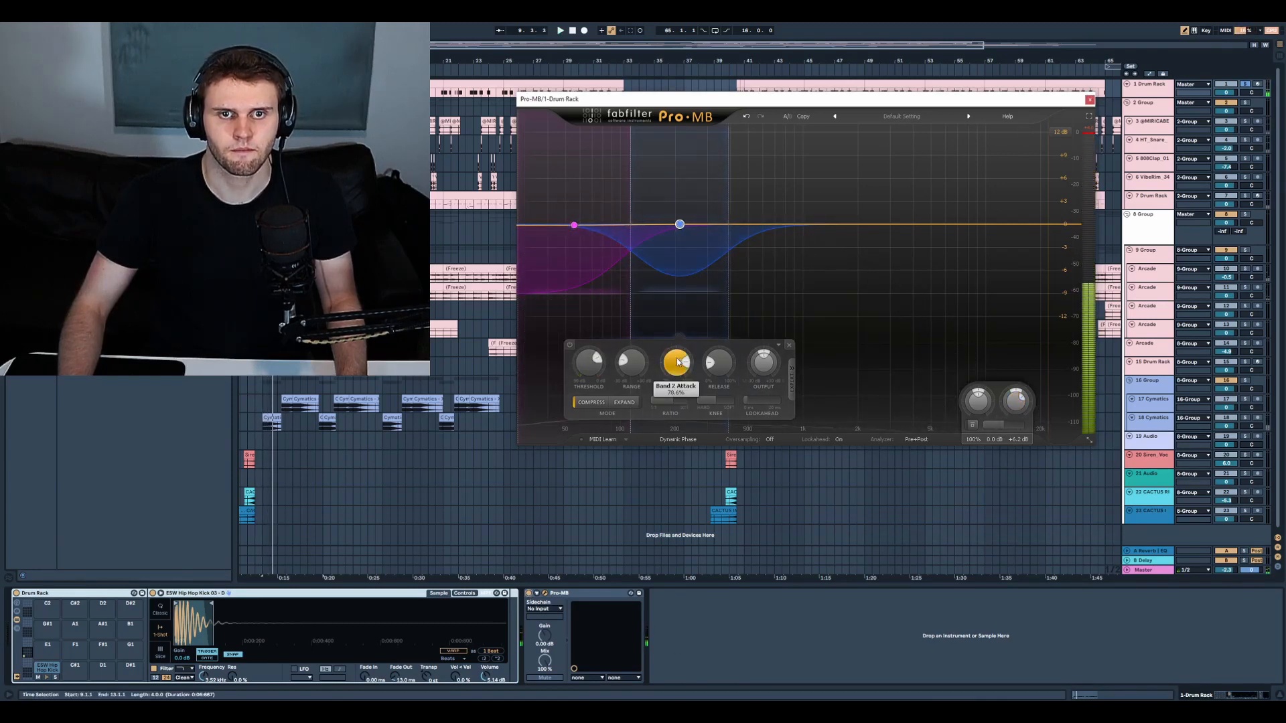
pyautogui.press('space')
pyautogui.press('space')
pyautogui.press('space')
# Raise band 2's threshold to about -9.8 dB and lower band 1's threshold during playback
pyautogui.moveTo(591, 363); pyautogui.dragTo(612, 335)
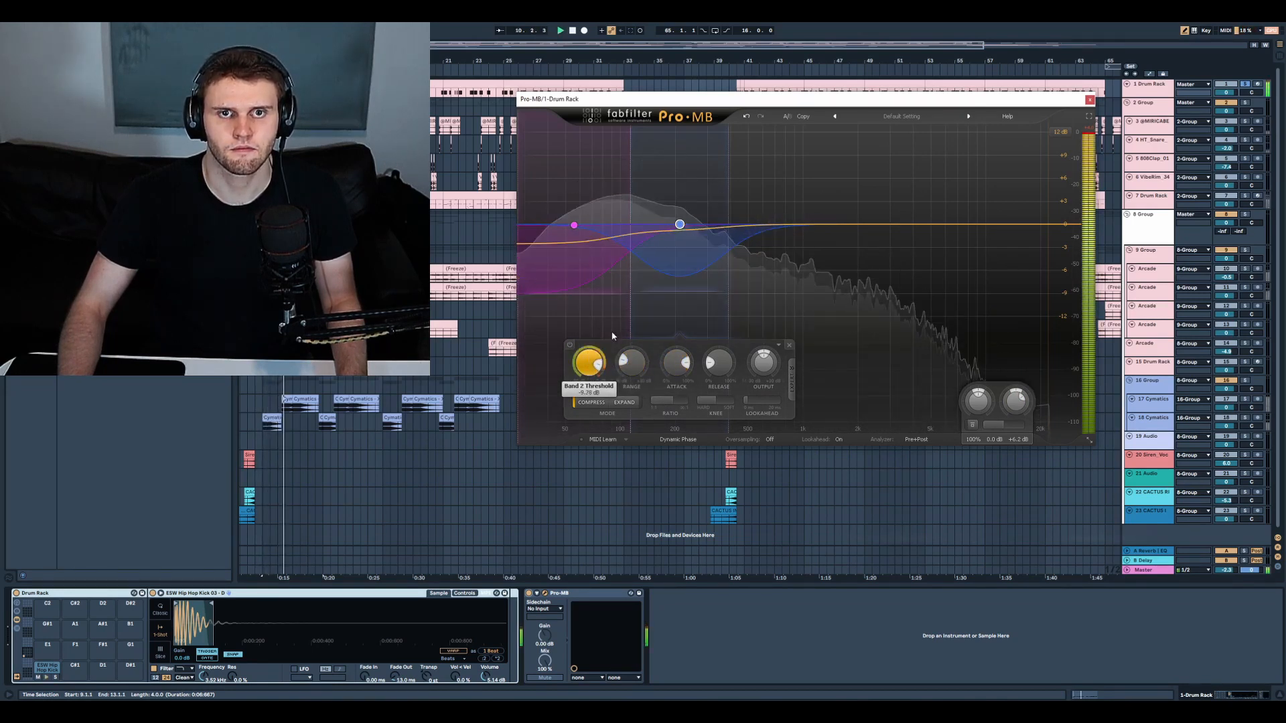
pyautogui.click(576, 227)
pyautogui.moveTo(552, 365); pyautogui.dragTo(546, 390)
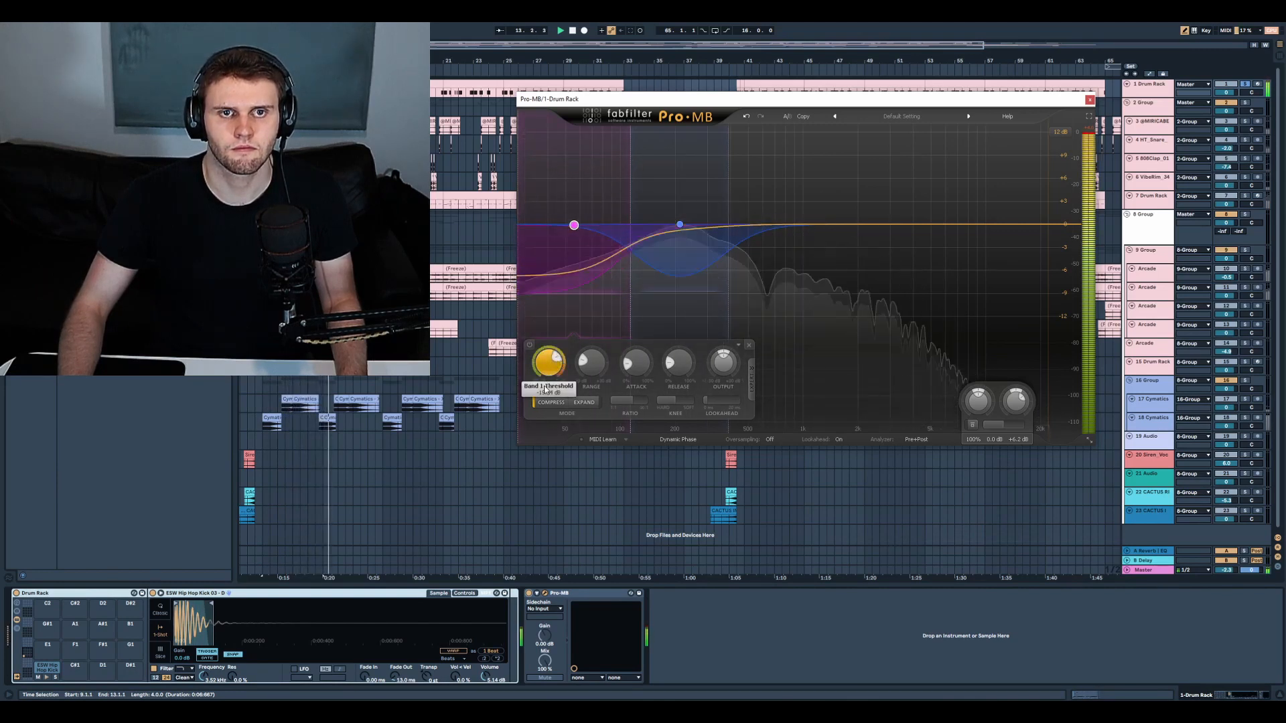
# Compare the kick with Pro-MB off and on using the lowered band 1 threshold
pyautogui.press('space')
pyautogui.click(529, 593)
pyautogui.press('space')
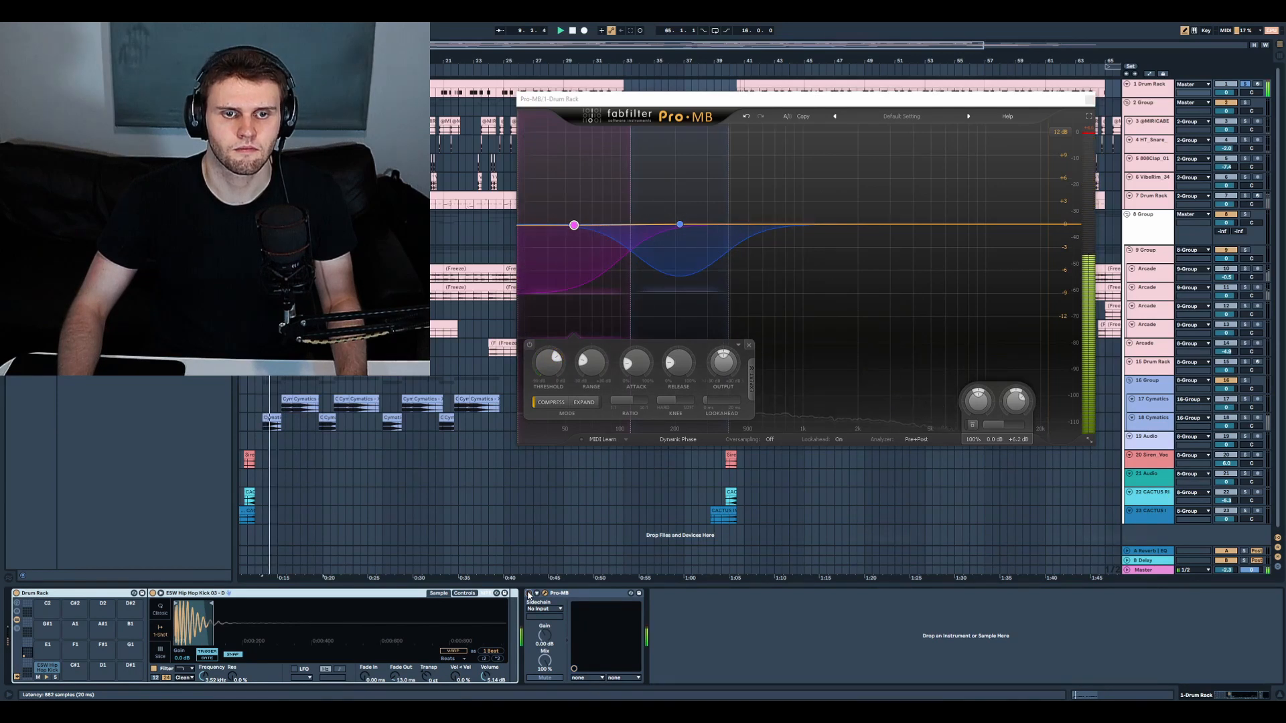
pyautogui.press('space')
pyautogui.click(528, 595)
pyautogui.press('space')
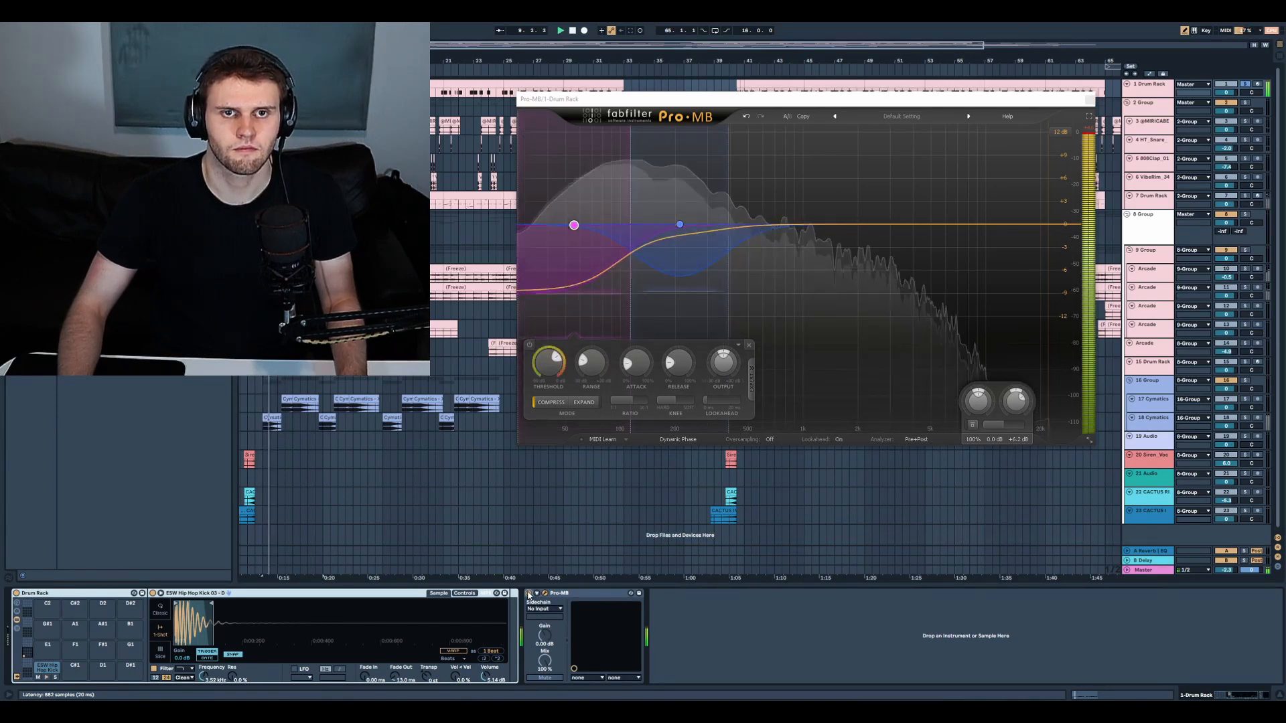
pyautogui.press('space')
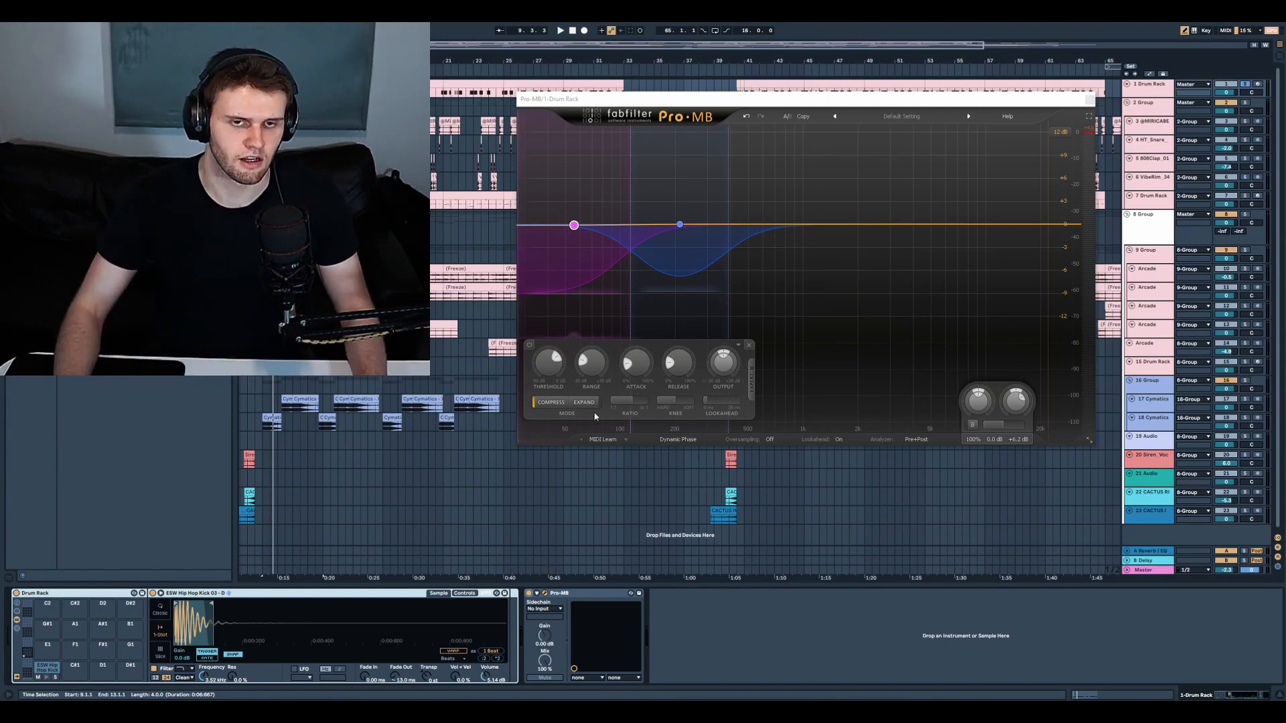
# Try a slight level boost on band 2 and pull its high crossover to a lower frequency
pyautogui.press('space')
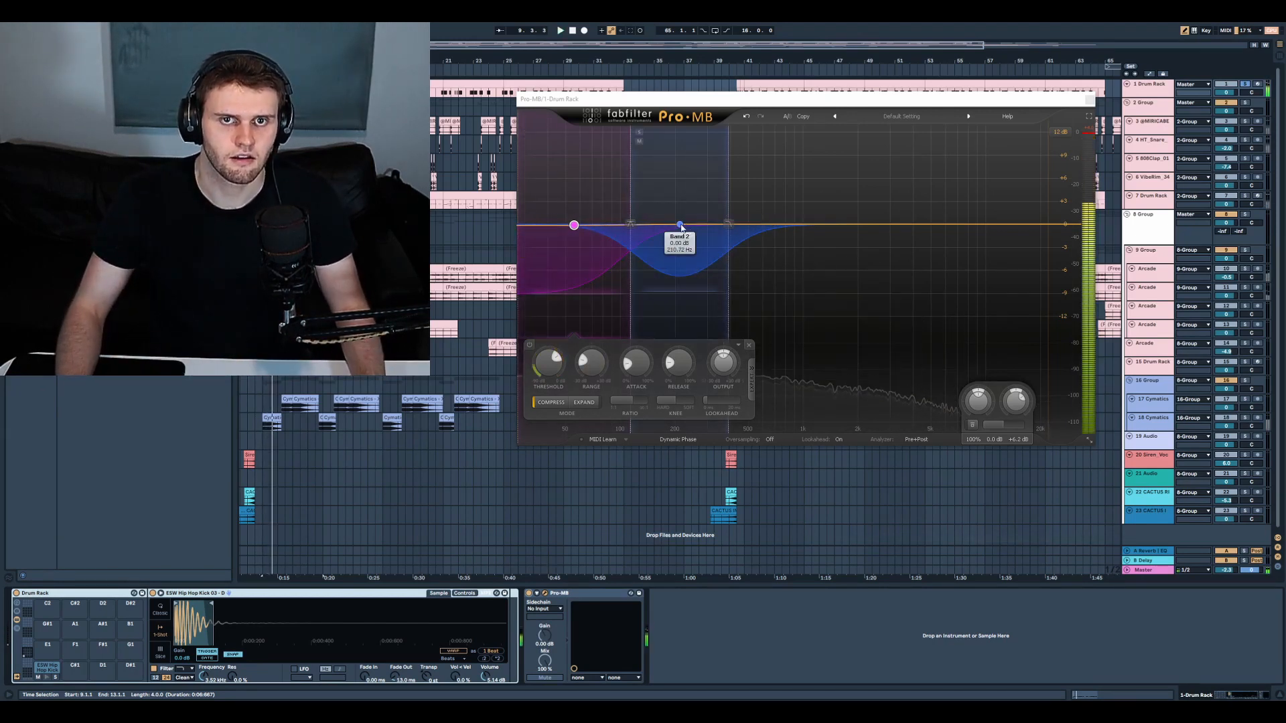
pyautogui.moveTo(680, 224); pyautogui.dragTo(681, 214)
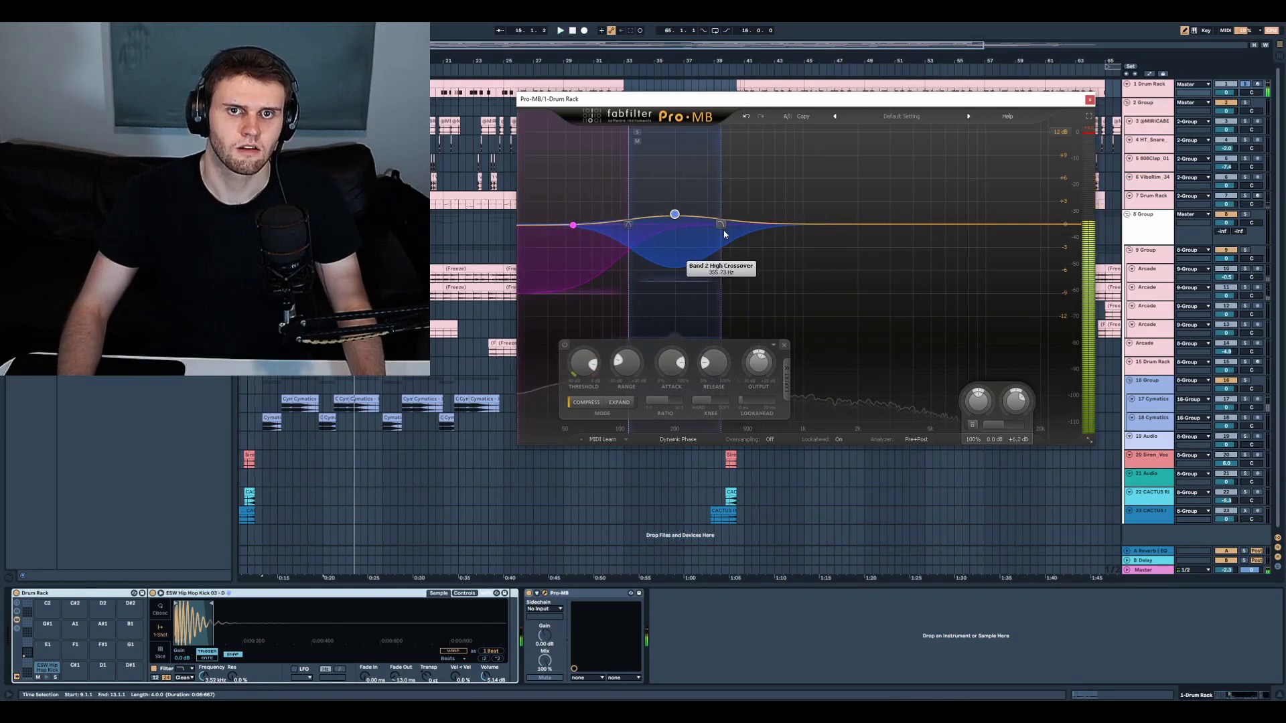
pyautogui.moveTo(723, 232); pyautogui.dragTo(711, 232)
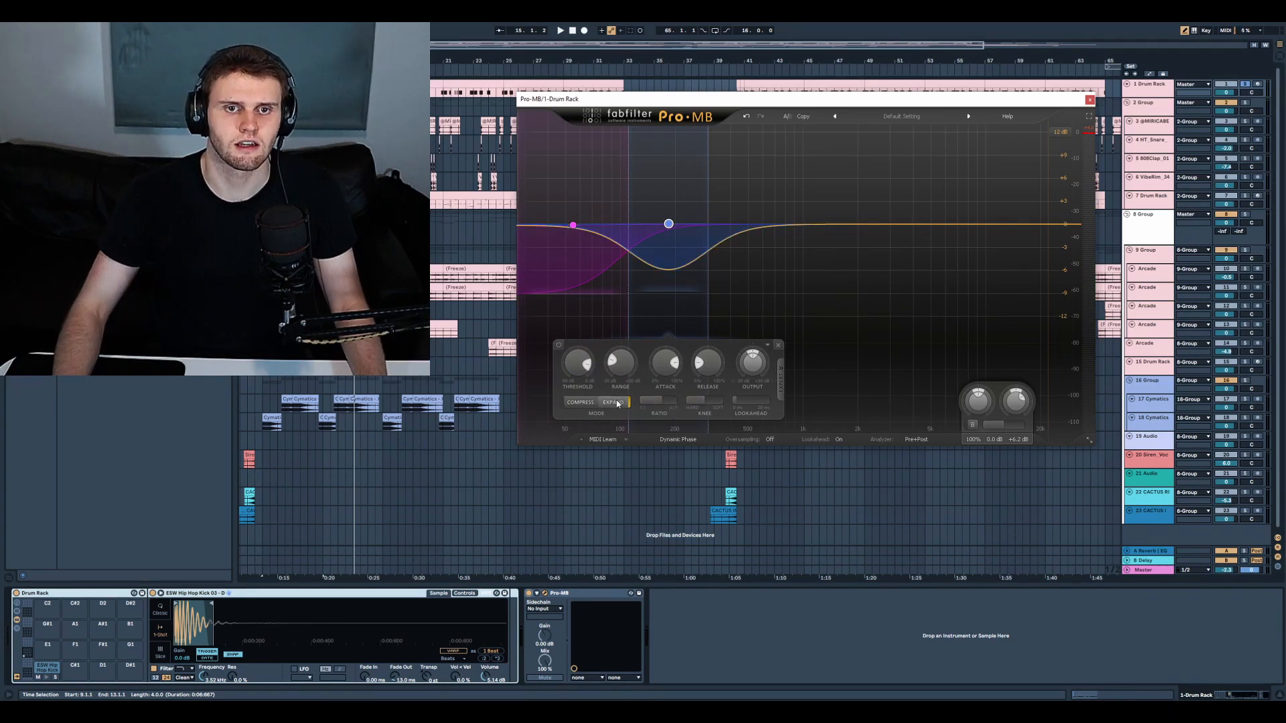
# Give band 2 upward expansion with a range of about +3.3 dB and lower its threshold during playback
pyautogui.moveTo(665, 297); pyautogui.dragTo(678, 211)
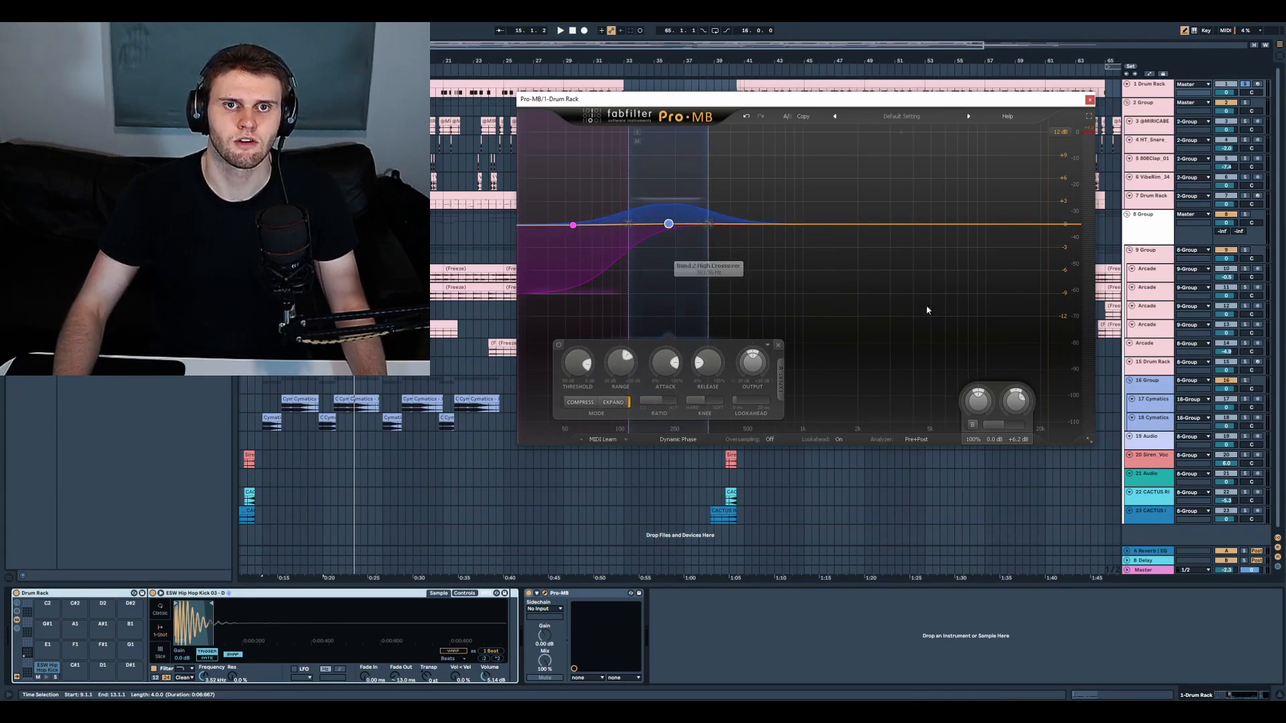
pyautogui.press('space')
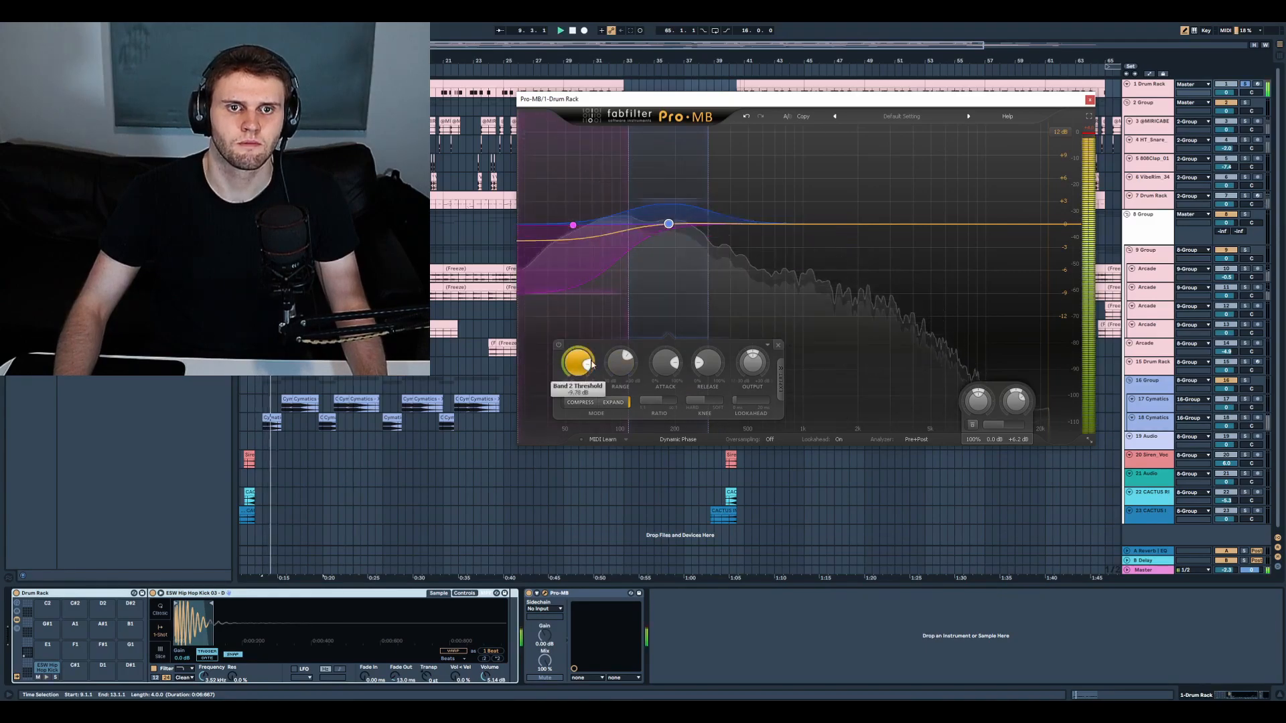
pyautogui.moveTo(582, 365); pyautogui.dragTo(582, 410)
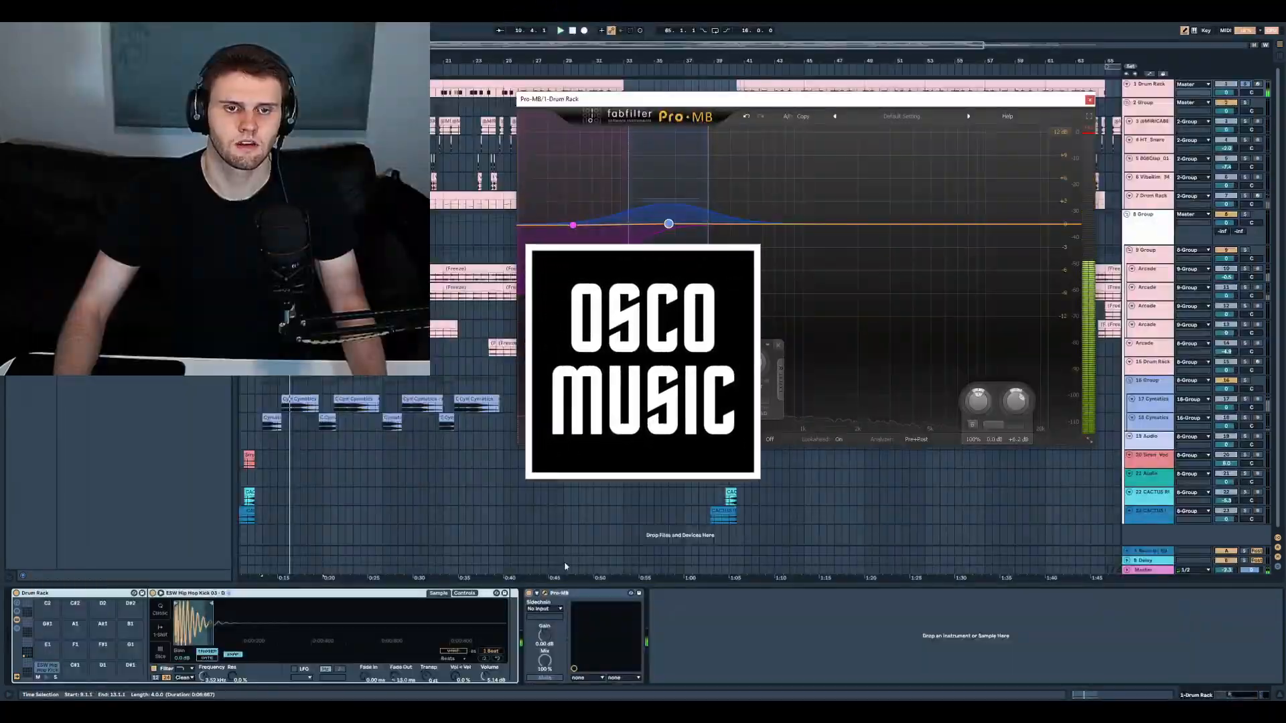
# Search the browser for "eq" and add an EQ Eight after Pro-MB on the kick's drum rack track
pyautogui.hotkey('ctrl', 'f')
pyautogui.write('eq')
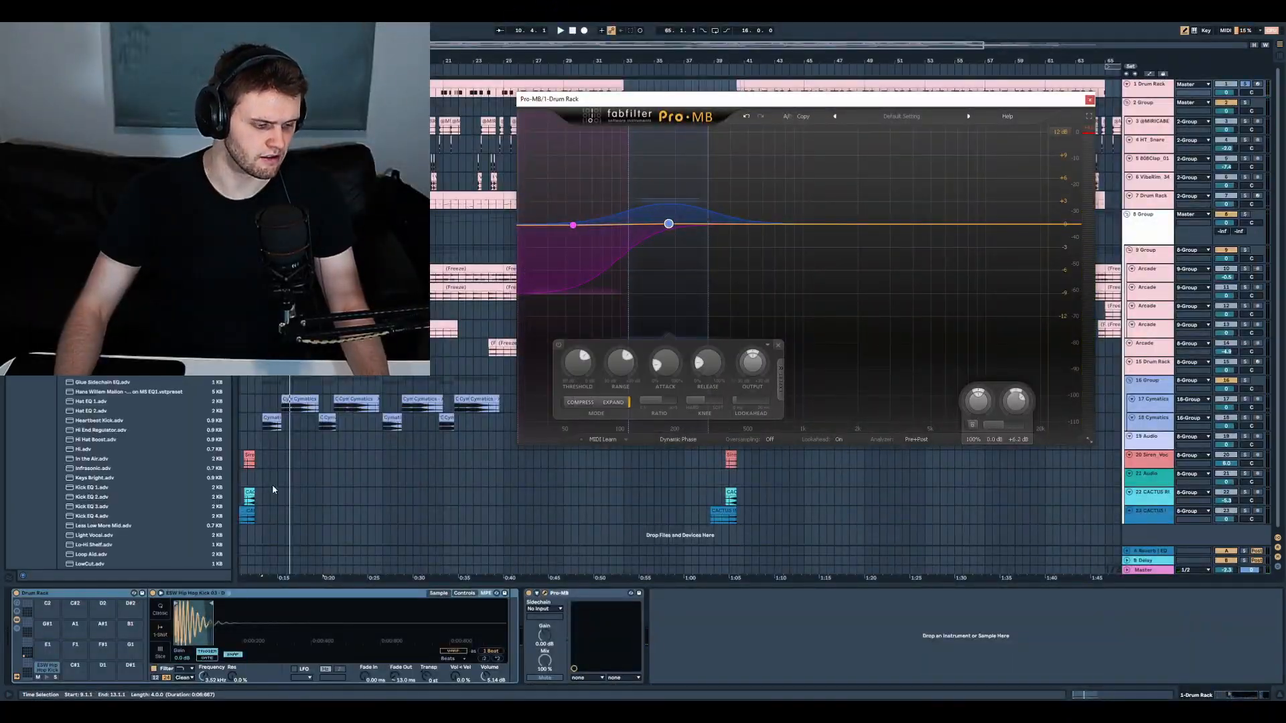
pyautogui.moveTo(90, 101); pyautogui.dragTo(723, 613)
pyautogui.click(704, 672)
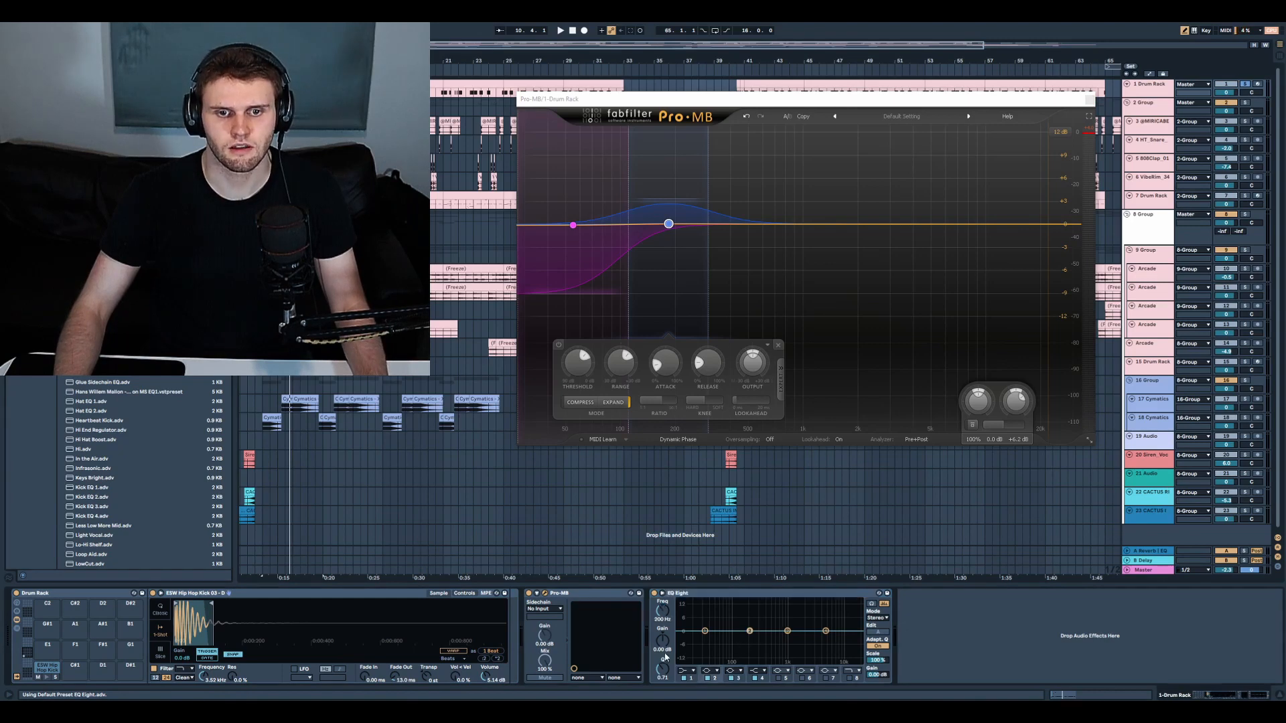
# Cut EQ Eight's band 2 at 200 Hz to about -12.8 dB with a Q of about 1.19 while the kick plays
pyautogui.moveTo(662, 671)
pyautogui.mouseDown()
pyautogui.moveTo(662, 650)
pyautogui.moveTo(660, 675)
pyautogui.mouseUp()
pyautogui.press('space')
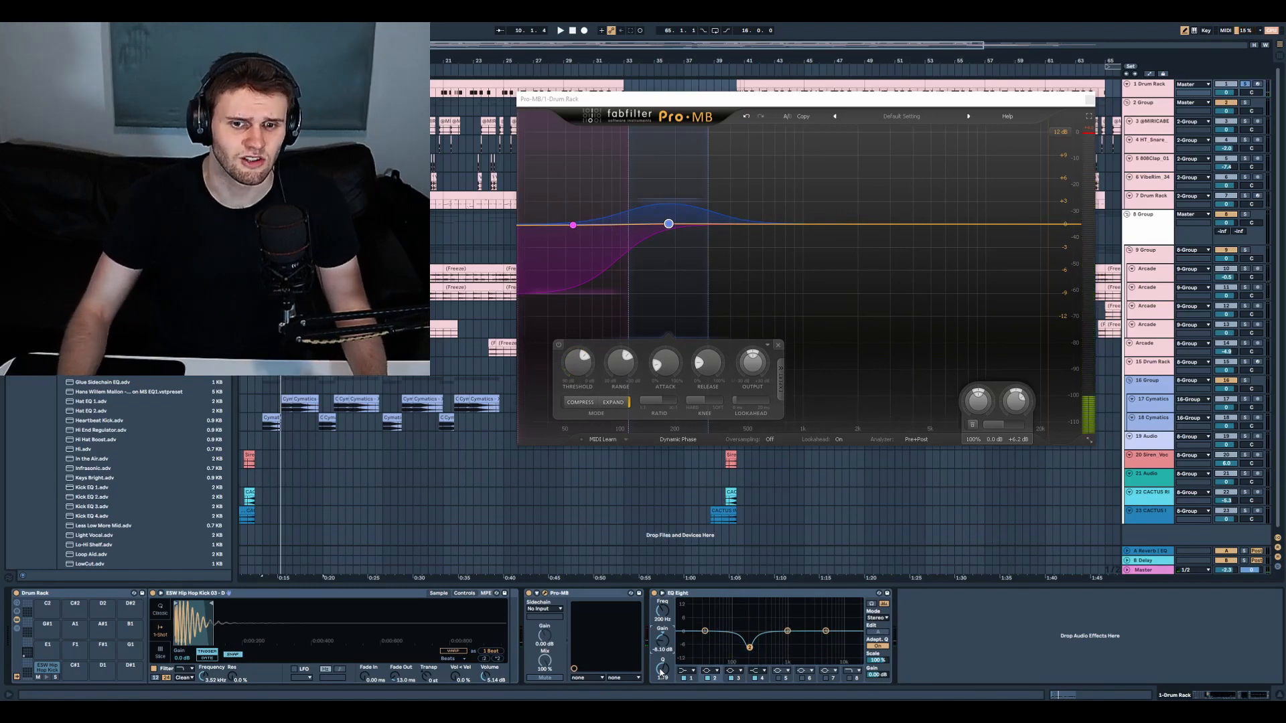
pyautogui.moveTo(660, 678); pyautogui.dragTo(660, 672)
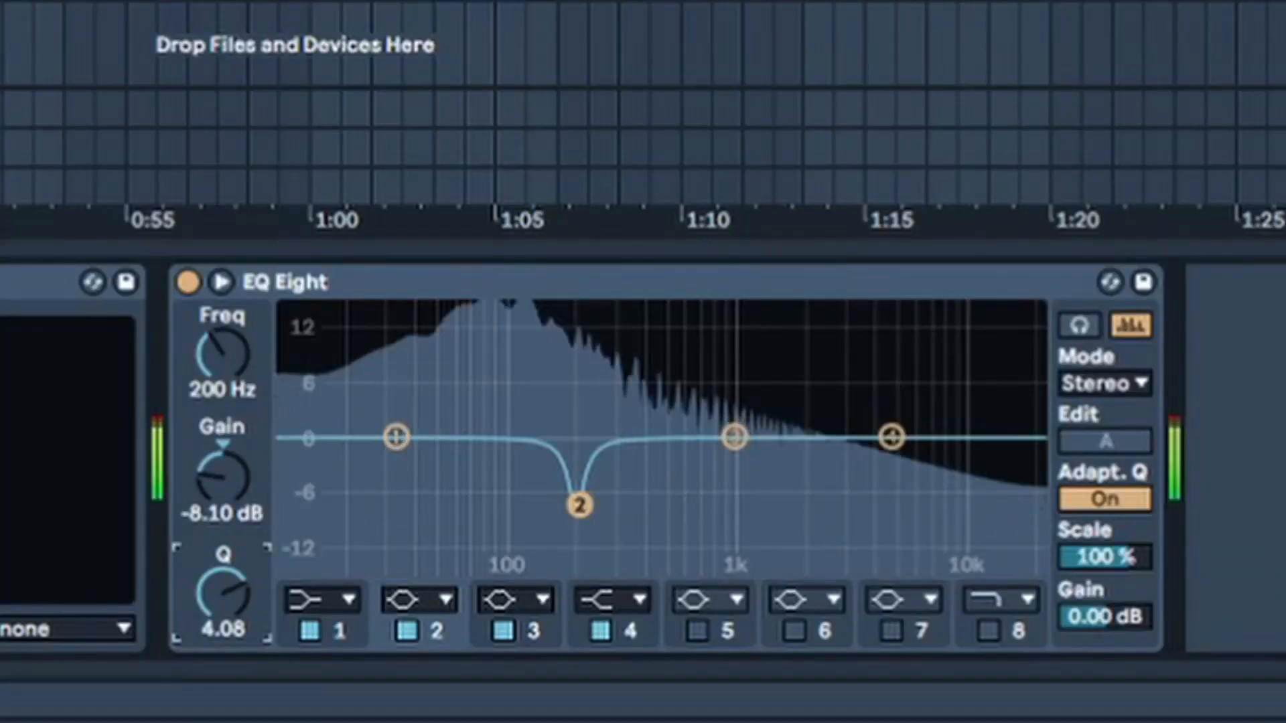
pyautogui.moveTo(223, 592); pyautogui.dragTo(223, 613)
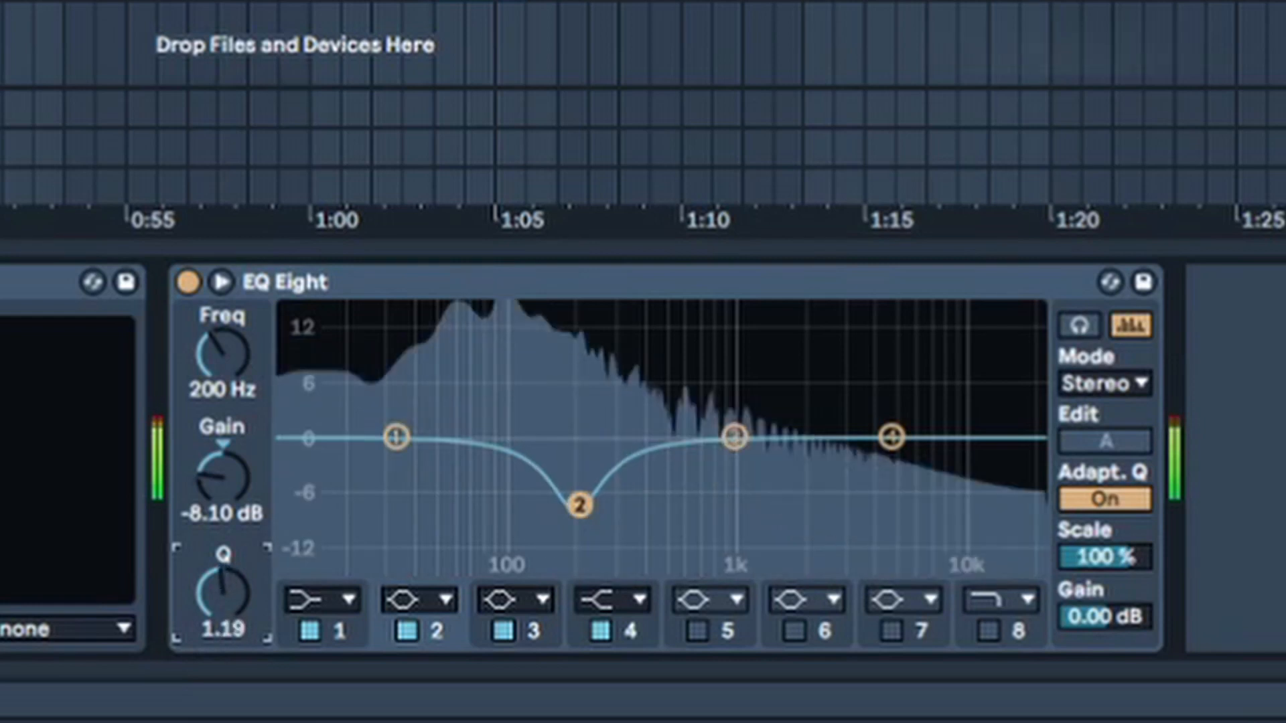
pyautogui.moveTo(213, 510); pyautogui.dragTo(213, 540)
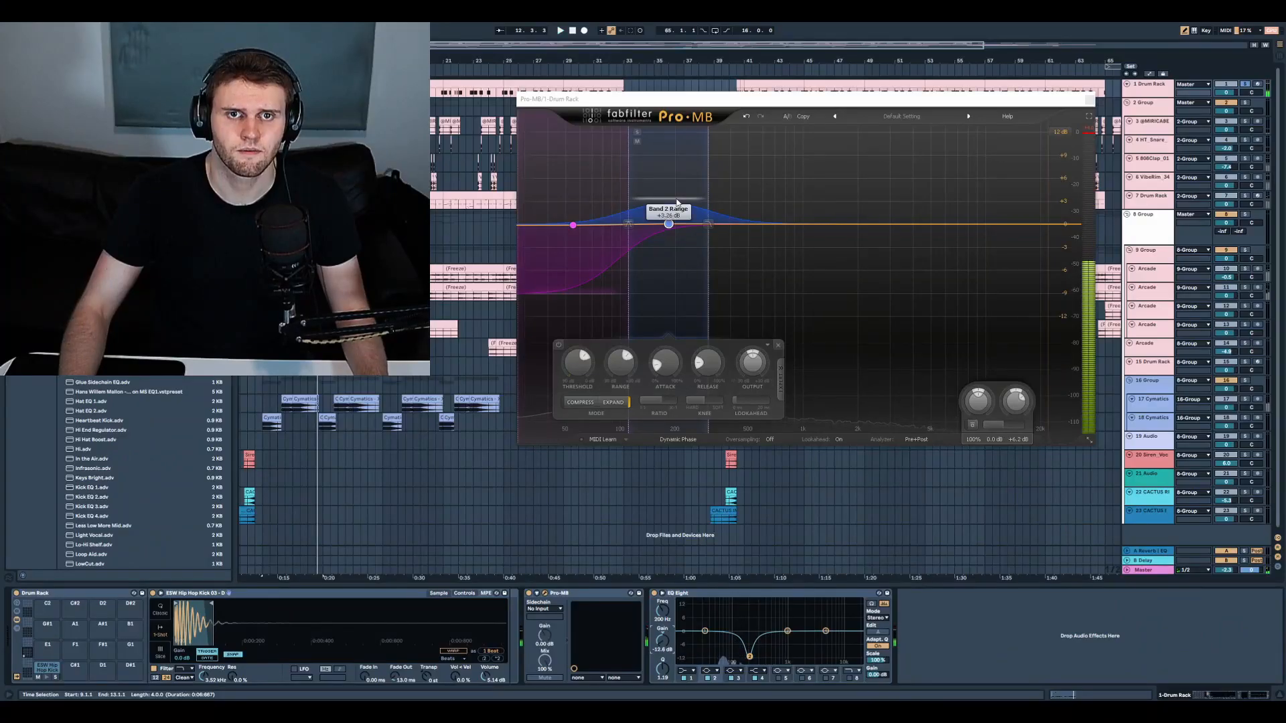
# Shift Pro-MB's band 2 slightly lower in frequency and increase its range to about +6 dB
pyautogui.moveTo(670, 228); pyautogui.dragTo(665, 227)
pyautogui.press('space')
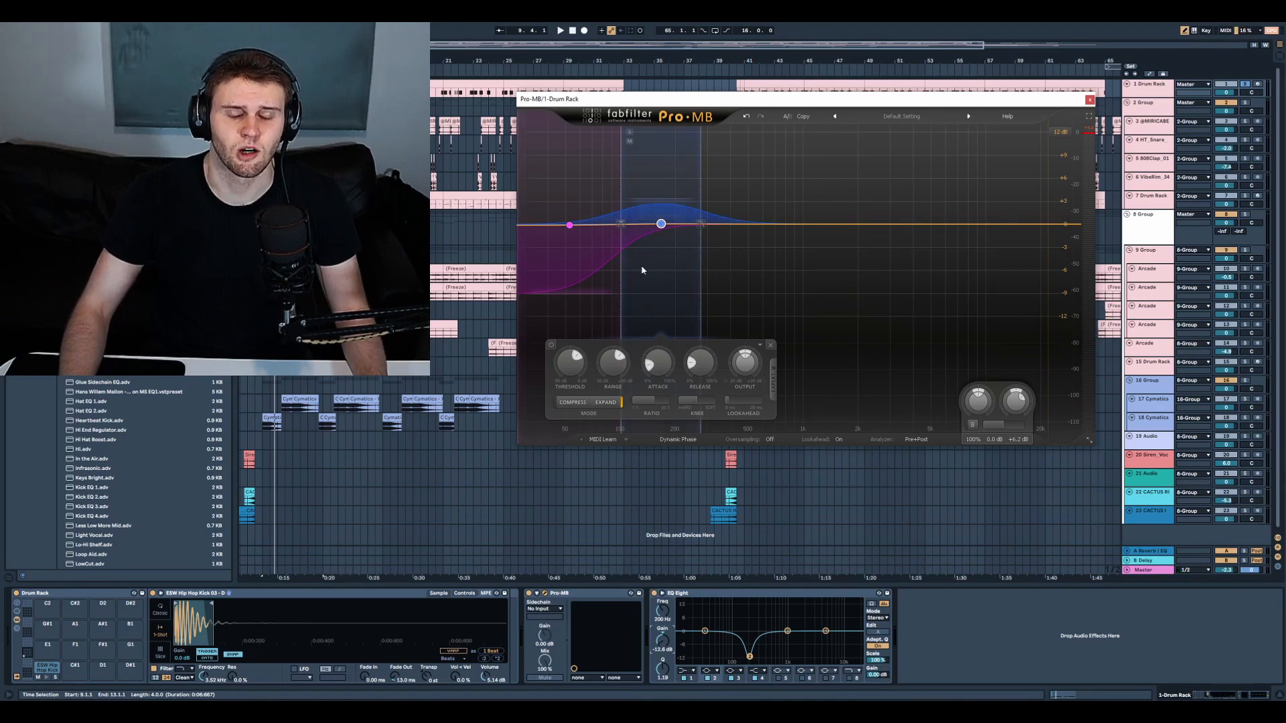
pyautogui.moveTo(608, 364); pyautogui.dragTo(613, 350)
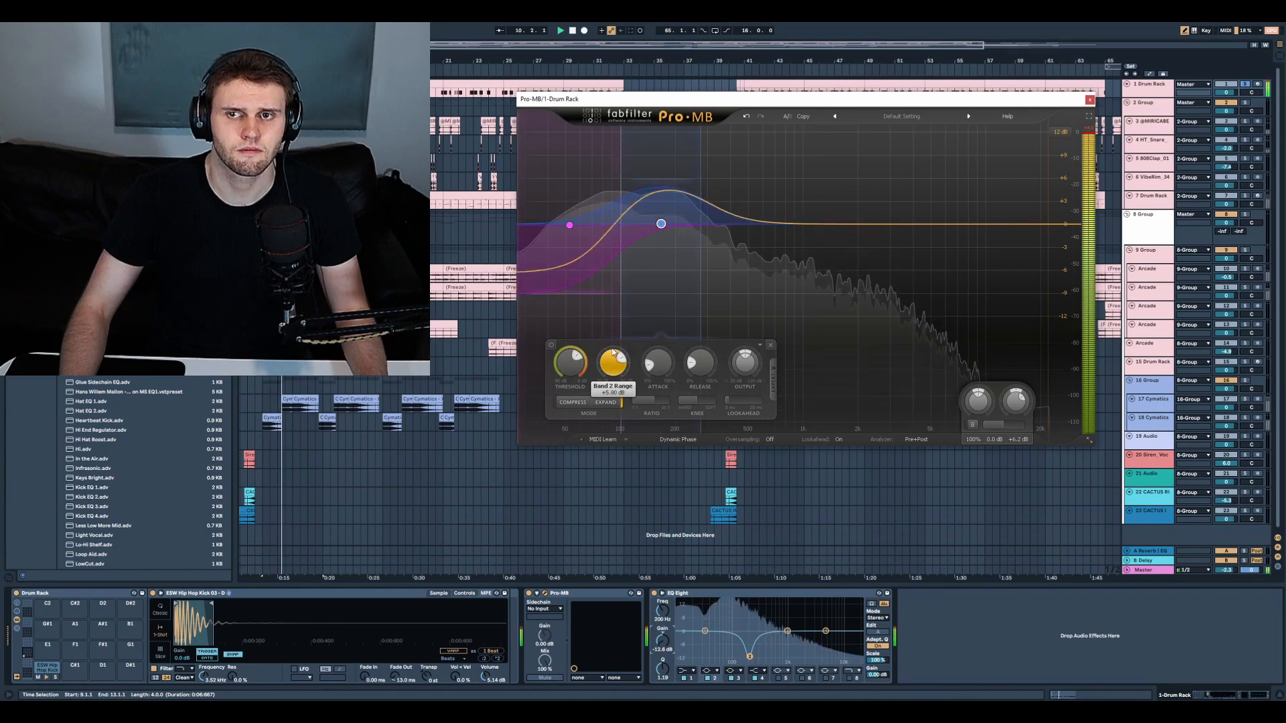
# Compare the processed kick with Pro-MB off and on, alone and in the full mix, and close the plug-in window
pyautogui.press('space')
pyautogui.press('space')
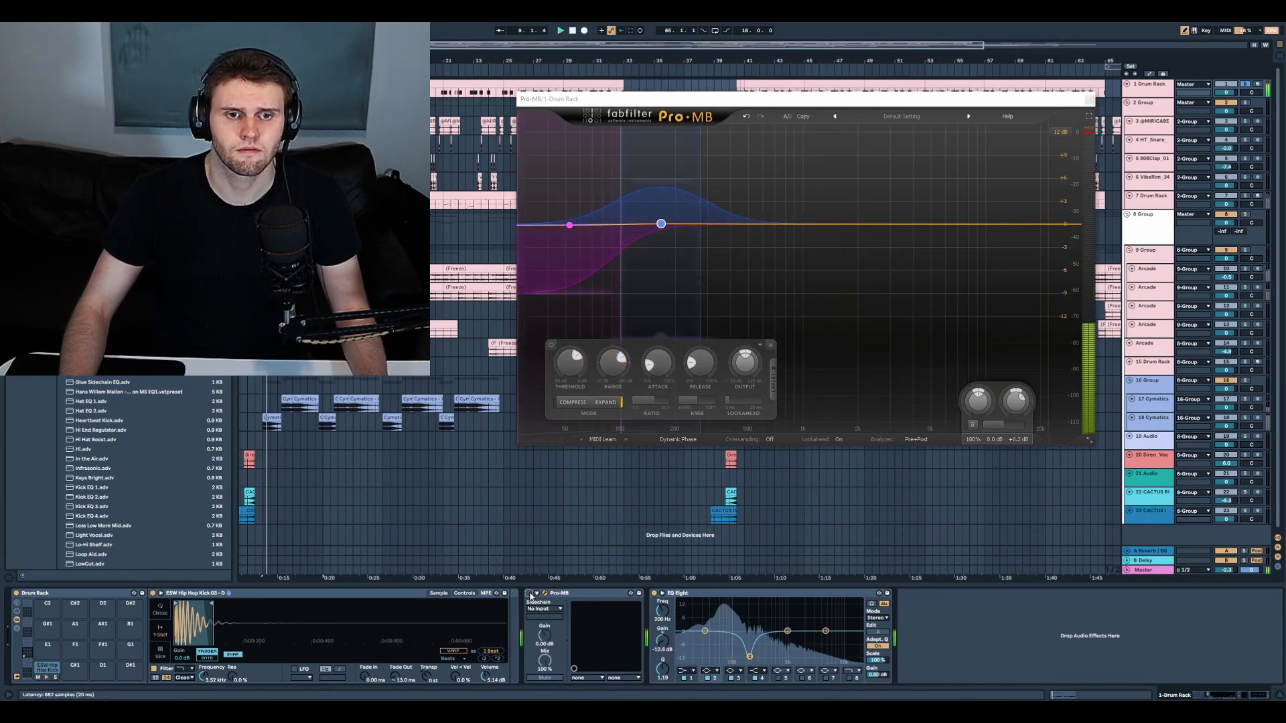
pyautogui.click(530, 594)
pyautogui.press('space')
pyautogui.press('space')
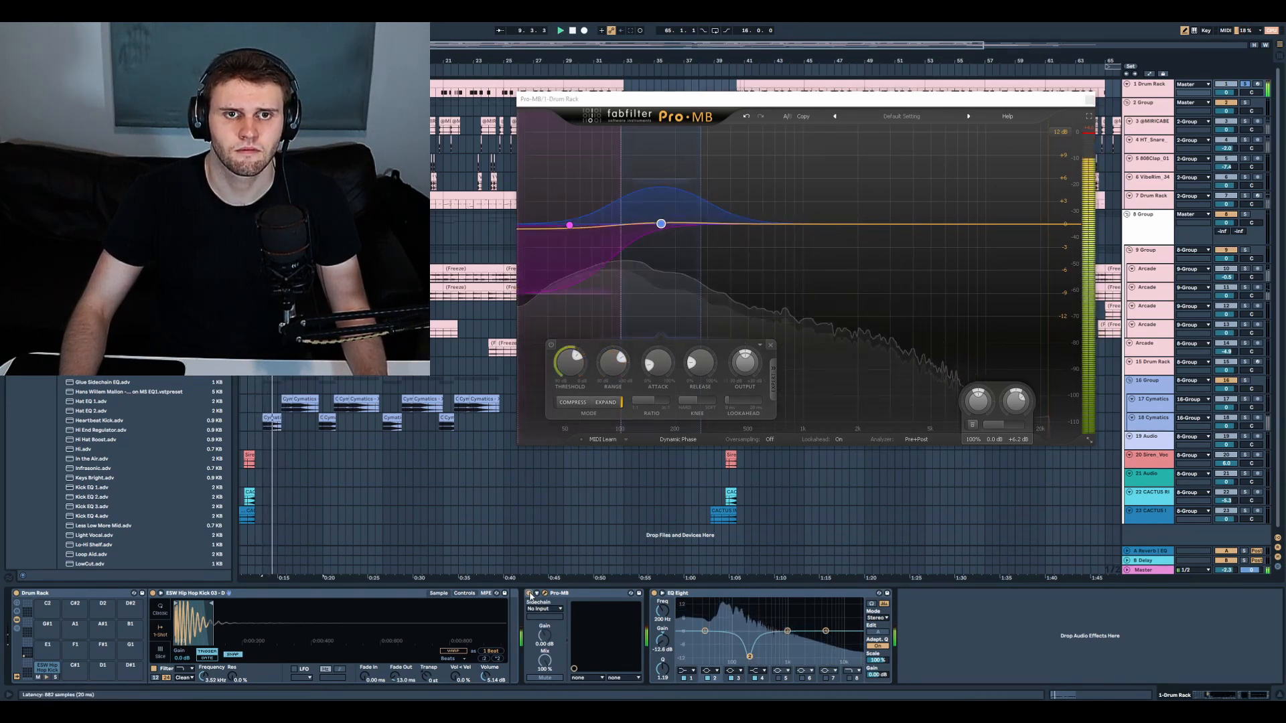
pyautogui.press('space')
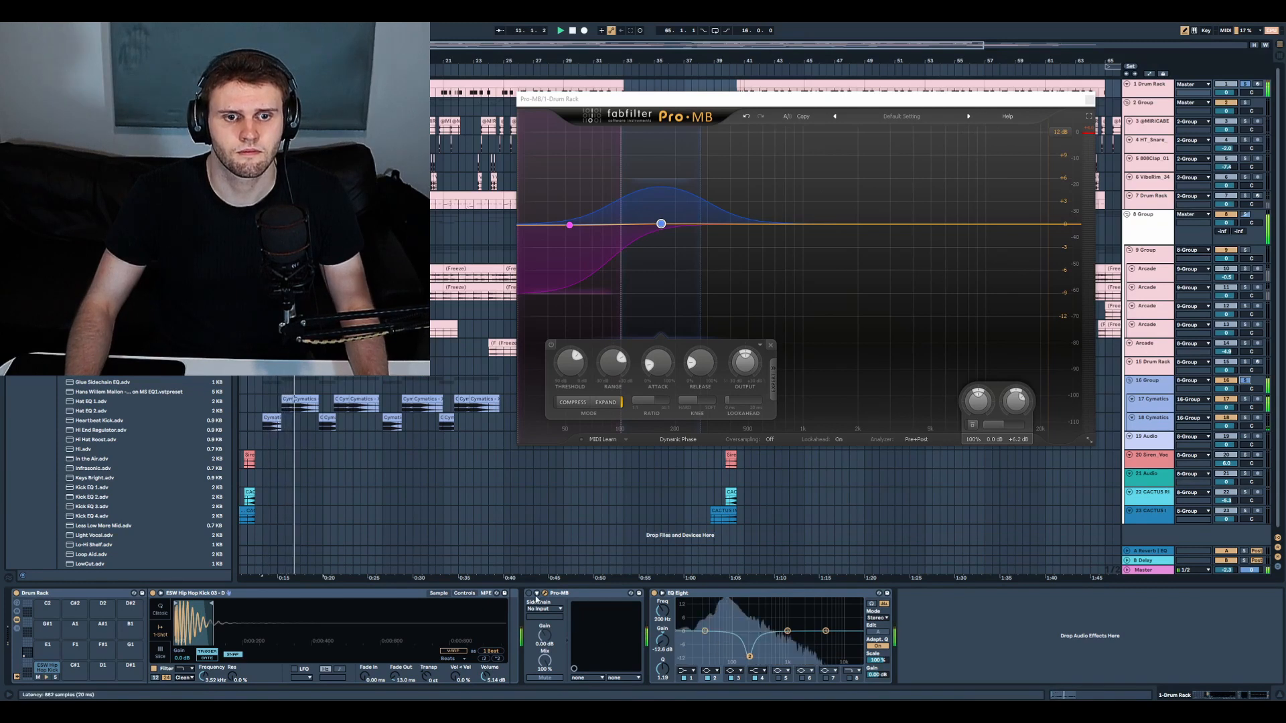
pyautogui.click(529, 594)
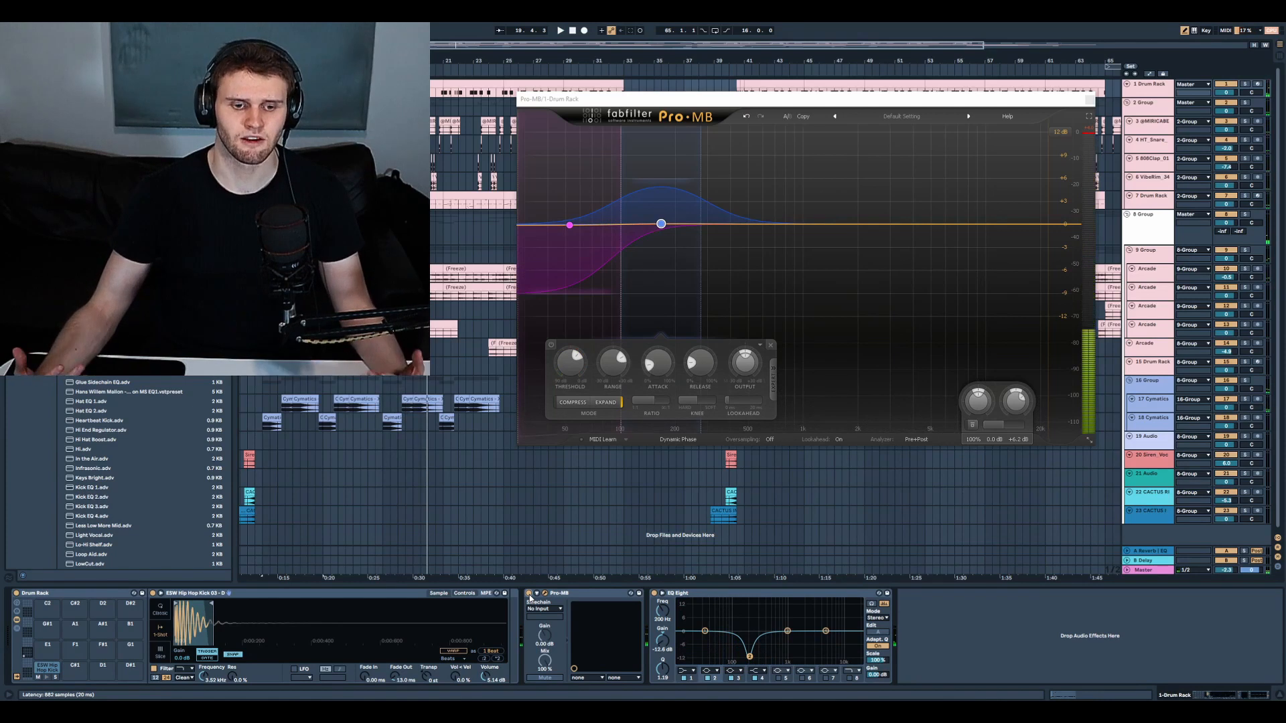
pyautogui.click(545, 594)
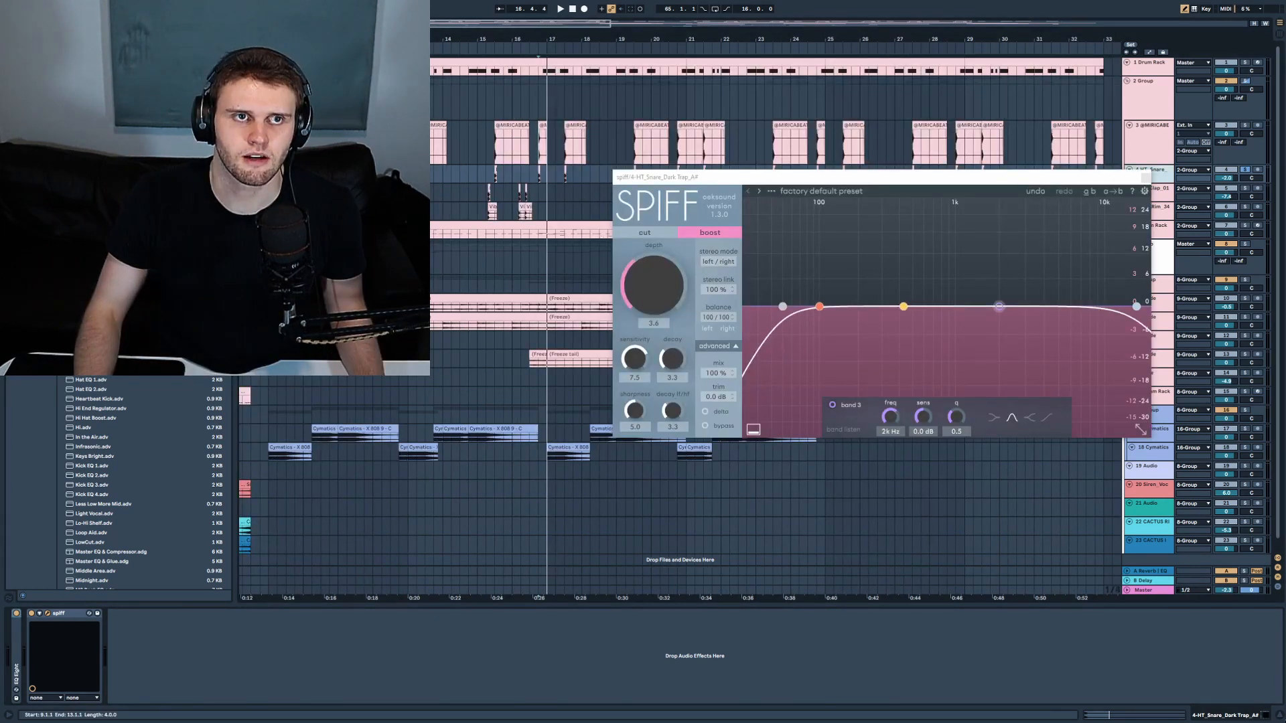
# Solo the 2 Group track together with the kick's drum rack and play them
pyautogui.click(1244, 78)
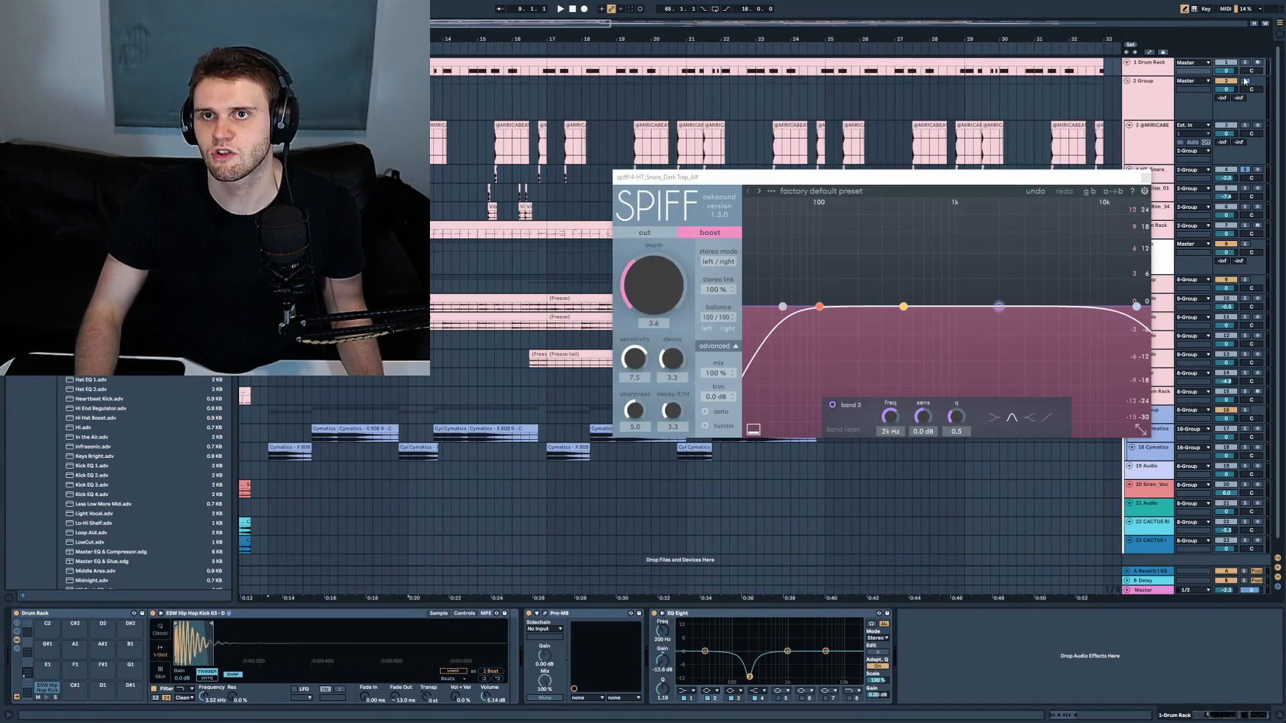
pyautogui.press('space')
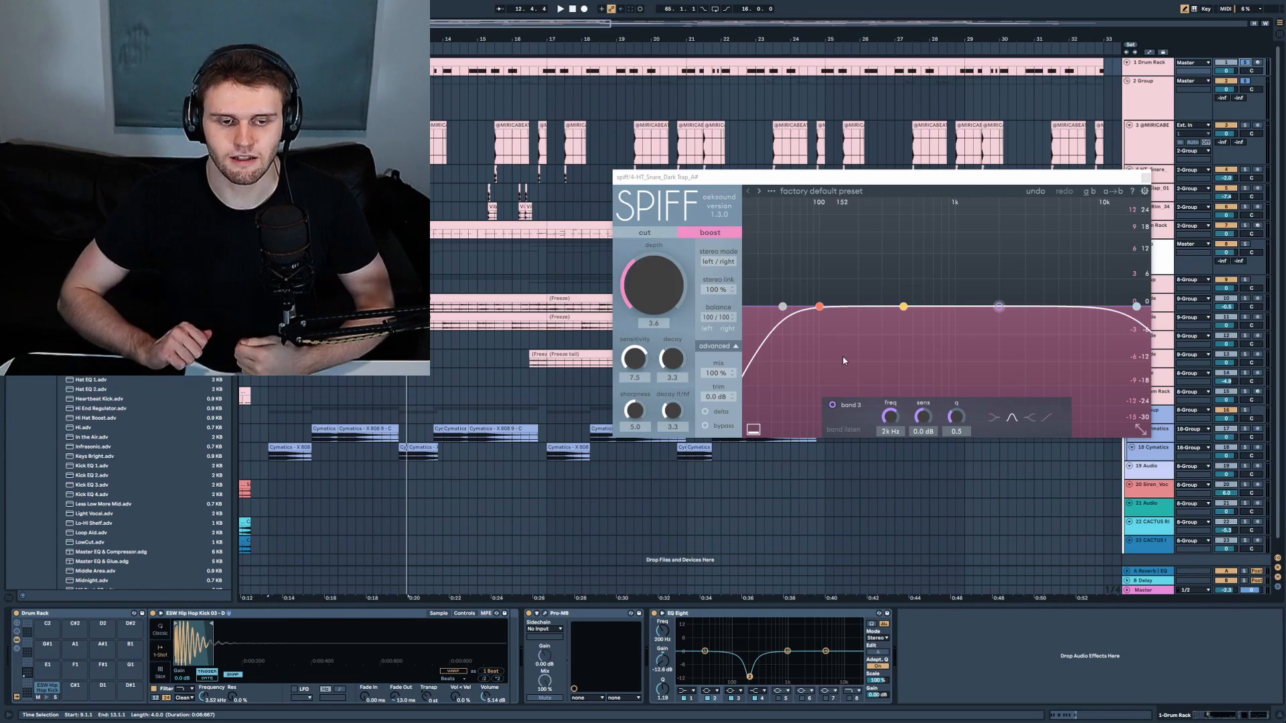
# Boost band 3 in spiff by about 11 dB near 3.1 kHz and raise the depth to 5.5 during playback
pyautogui.moveTo(999, 307); pyautogui.dragTo(1029, 261)
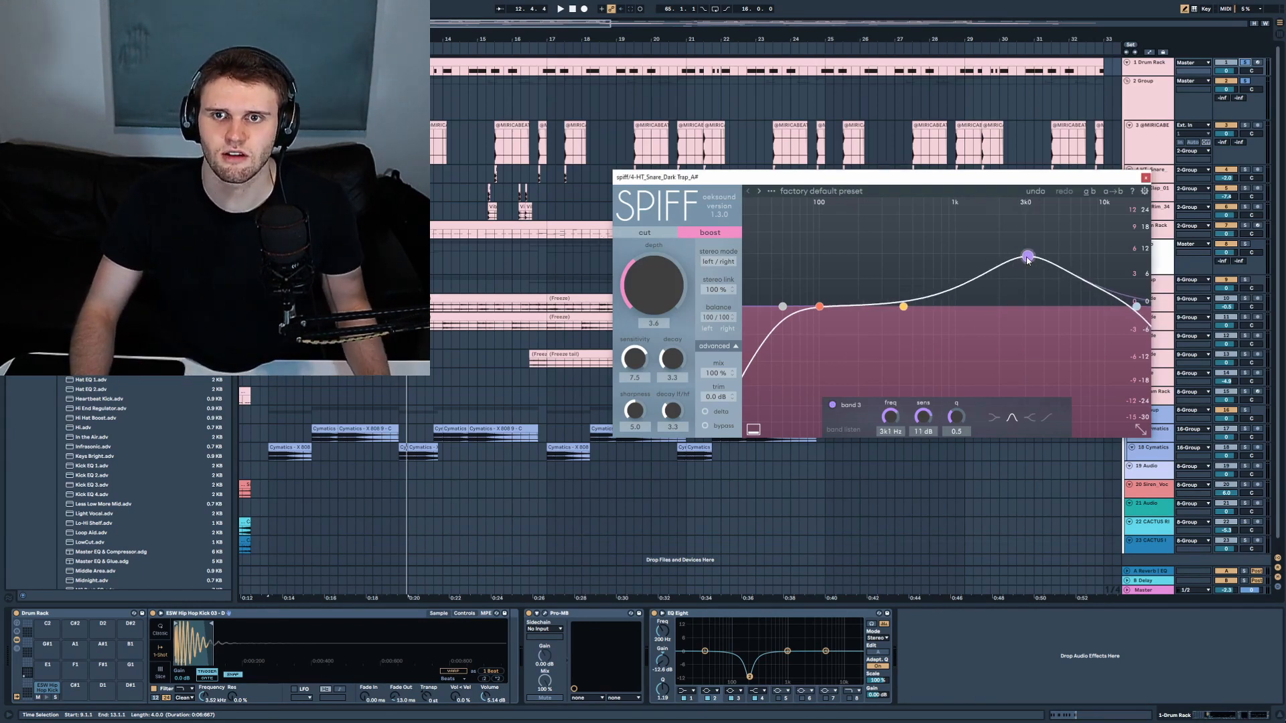
pyautogui.press('space')
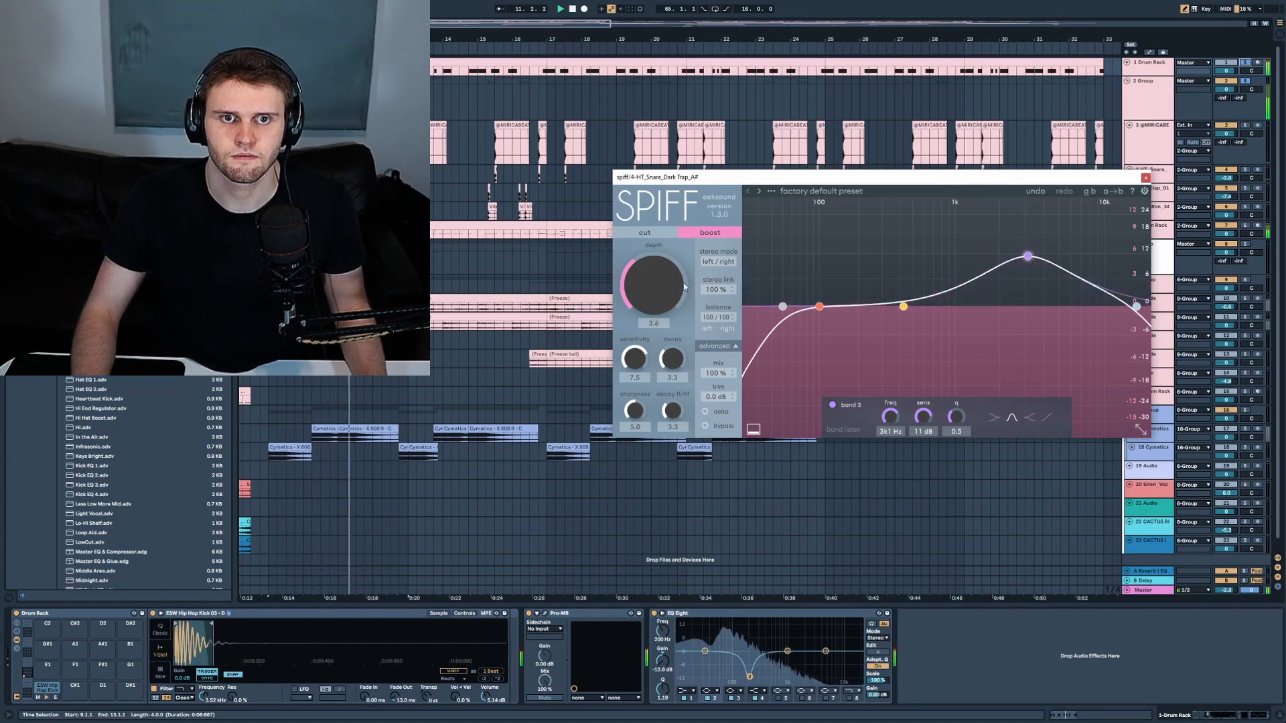
pyautogui.moveTo(663, 287); pyautogui.dragTo(663, 257)
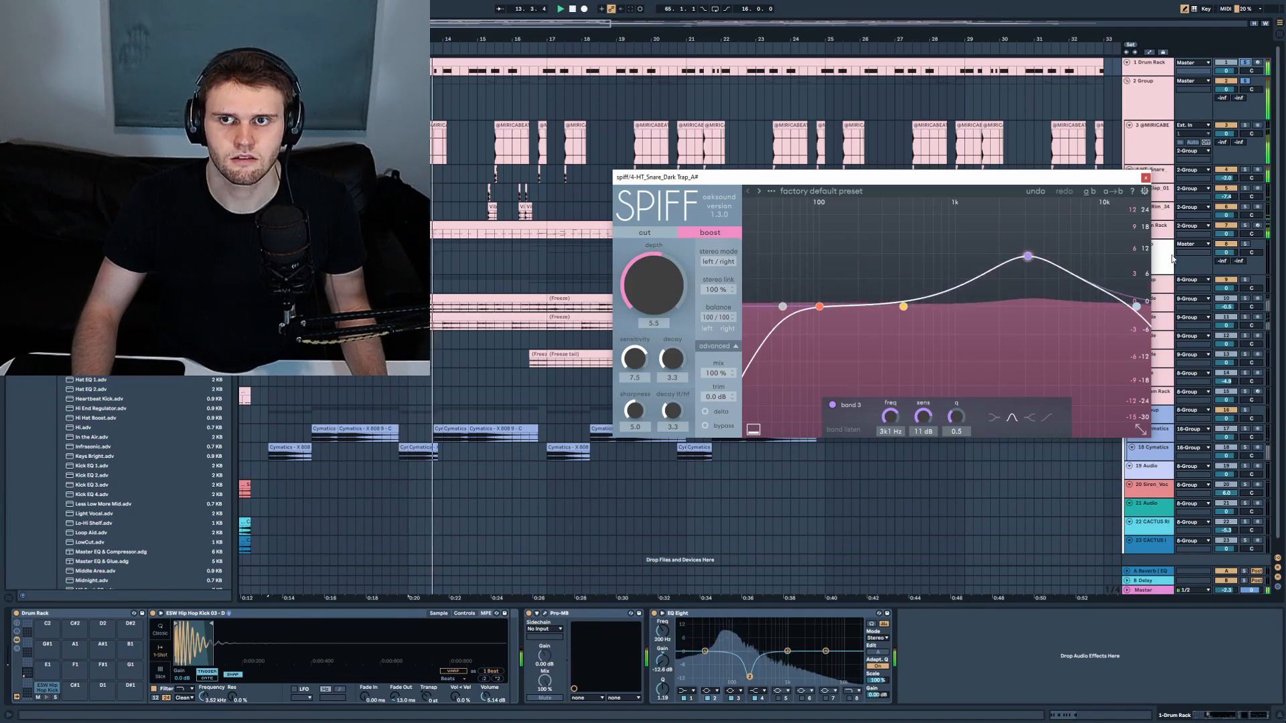
pyautogui.moveTo(1009, 177); pyautogui.dragTo(903, 165)
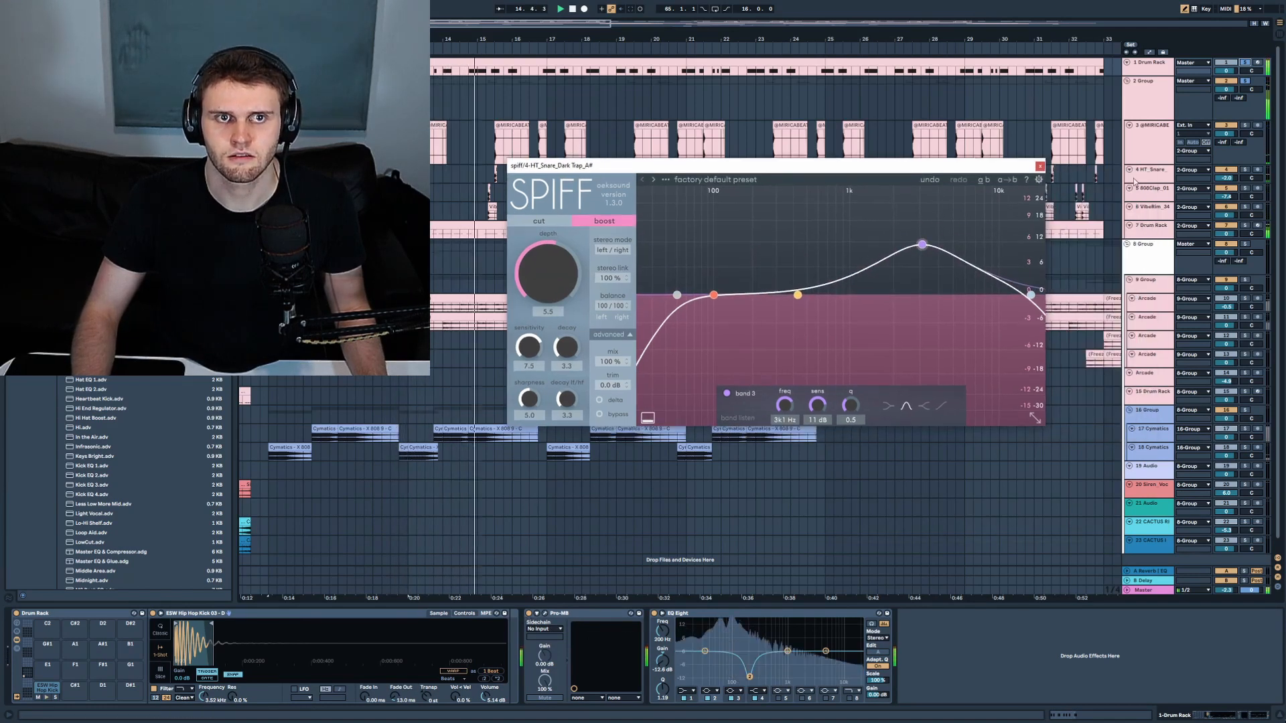
# Return to the snare track and boost spiff's band 1 by about 6.4 dB near 118 Hz
pyautogui.click(1153, 213)
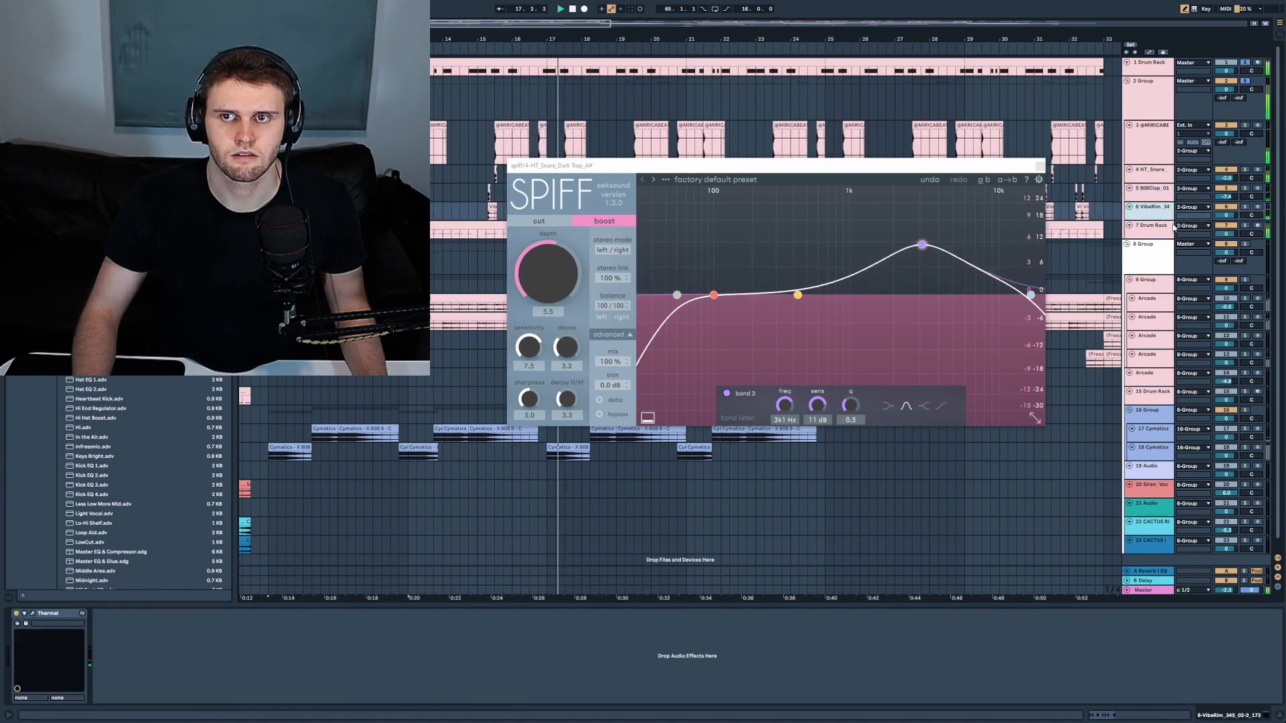
pyautogui.click(1148, 177)
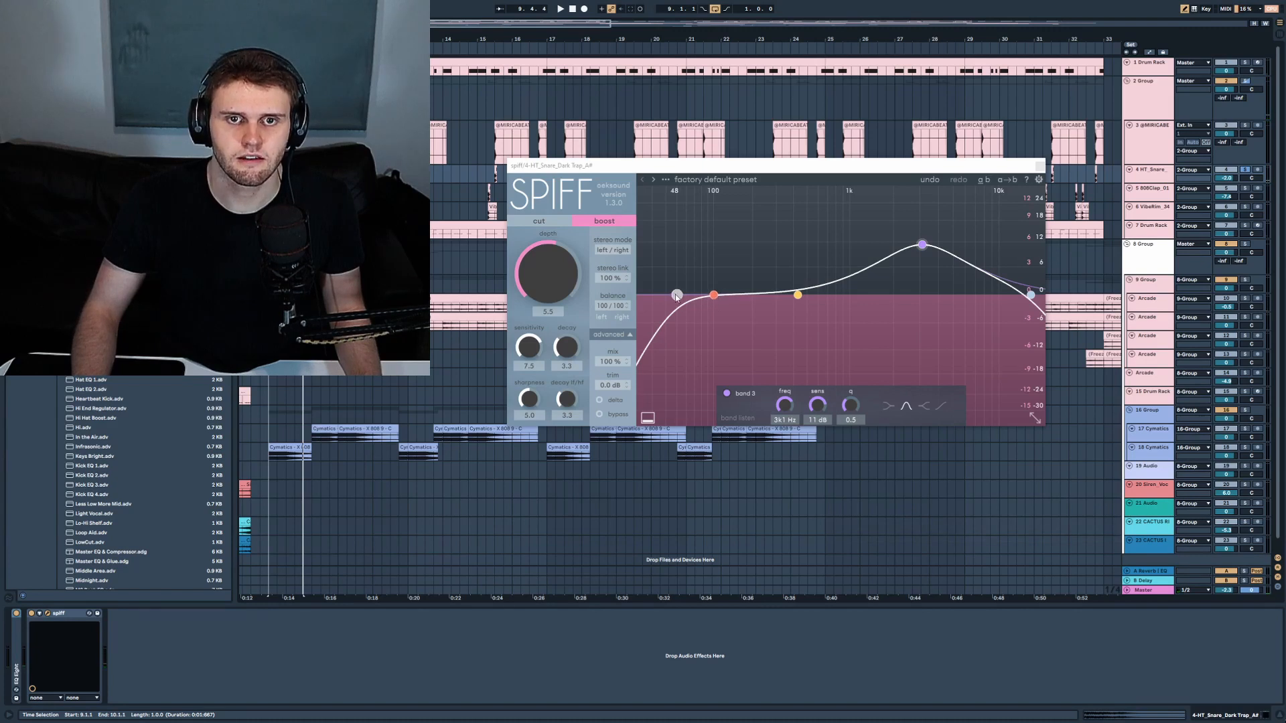
pyautogui.moveTo(713, 296); pyautogui.dragTo(720, 277)
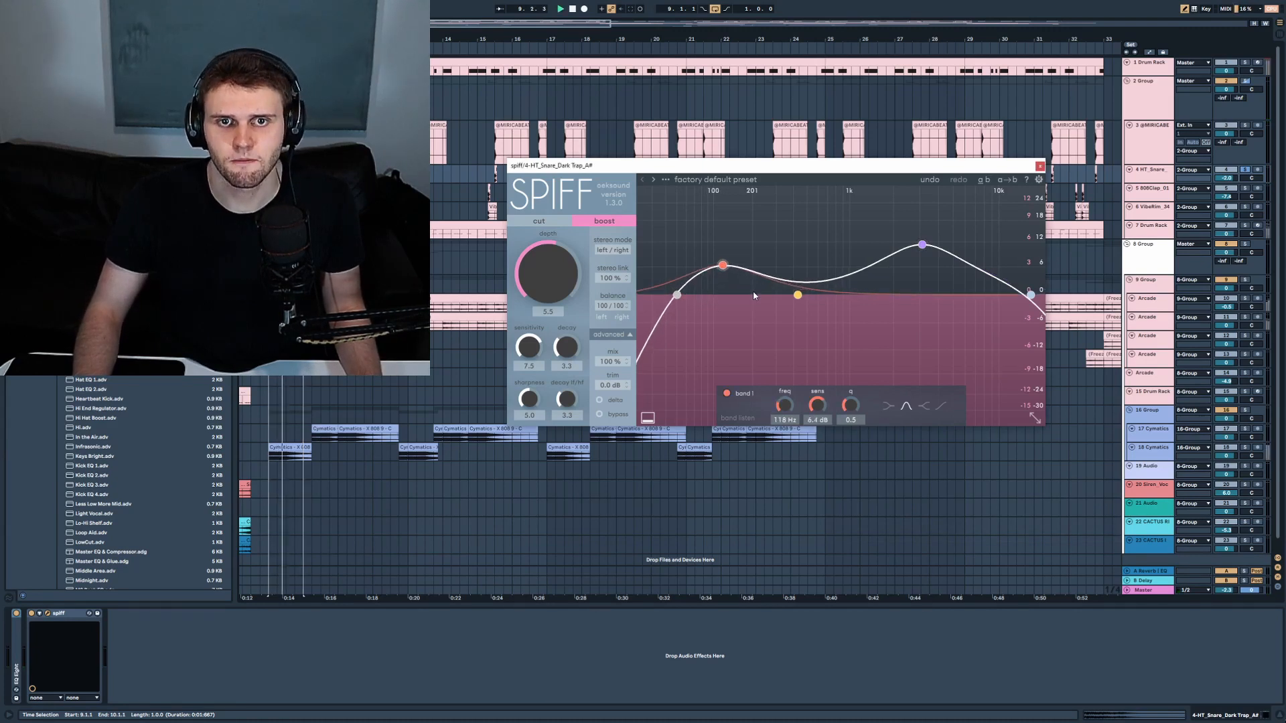
# Move spiff's band 1 to about 5.4 dB at 108 Hz, and set sensitivity to 8.7, sharpness to 5.4 and decay to 1.9
pyautogui.moveTo(723, 265)
pyautogui.mouseDown()
pyautogui.moveTo(722, 248)
pyautogui.moveTo(728, 276)
pyautogui.mouseUp()
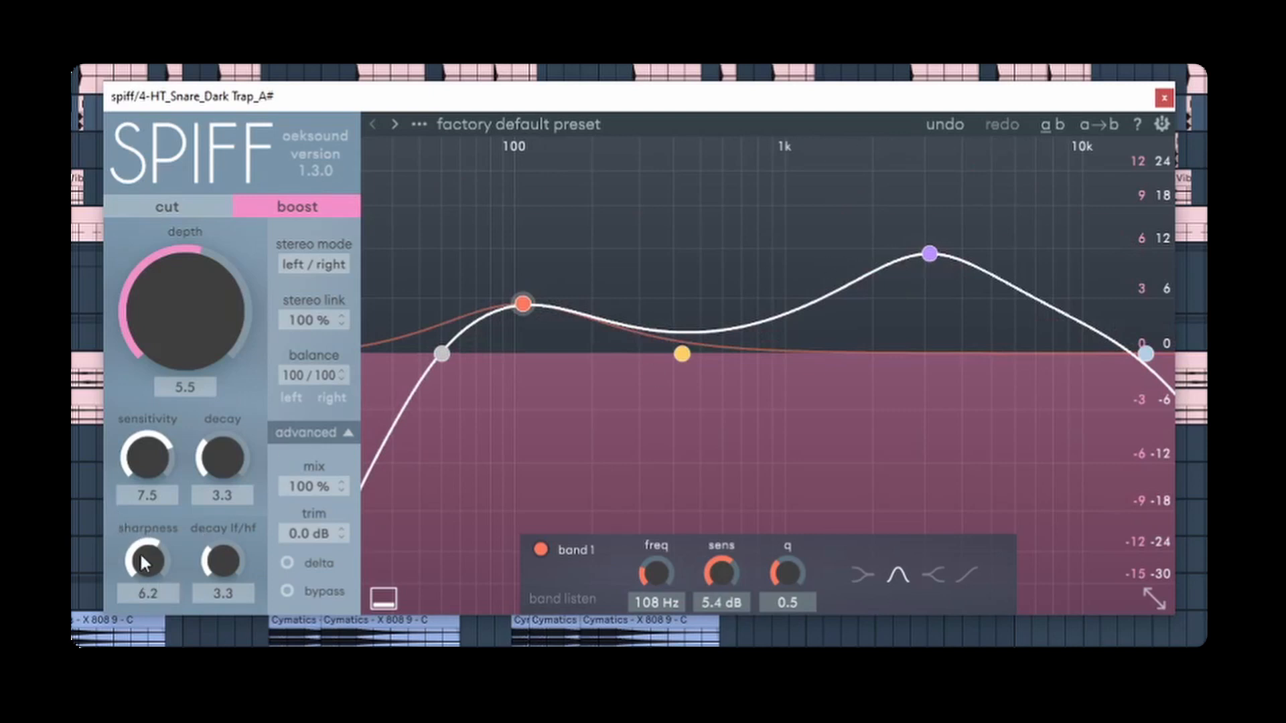
pyautogui.moveTo(139, 569); pyautogui.dragTo(138, 586)
pyautogui.moveTo(157, 416); pyautogui.dragTo(157, 420)
pyautogui.moveTo(232, 490); pyautogui.dragTo(241, 538)
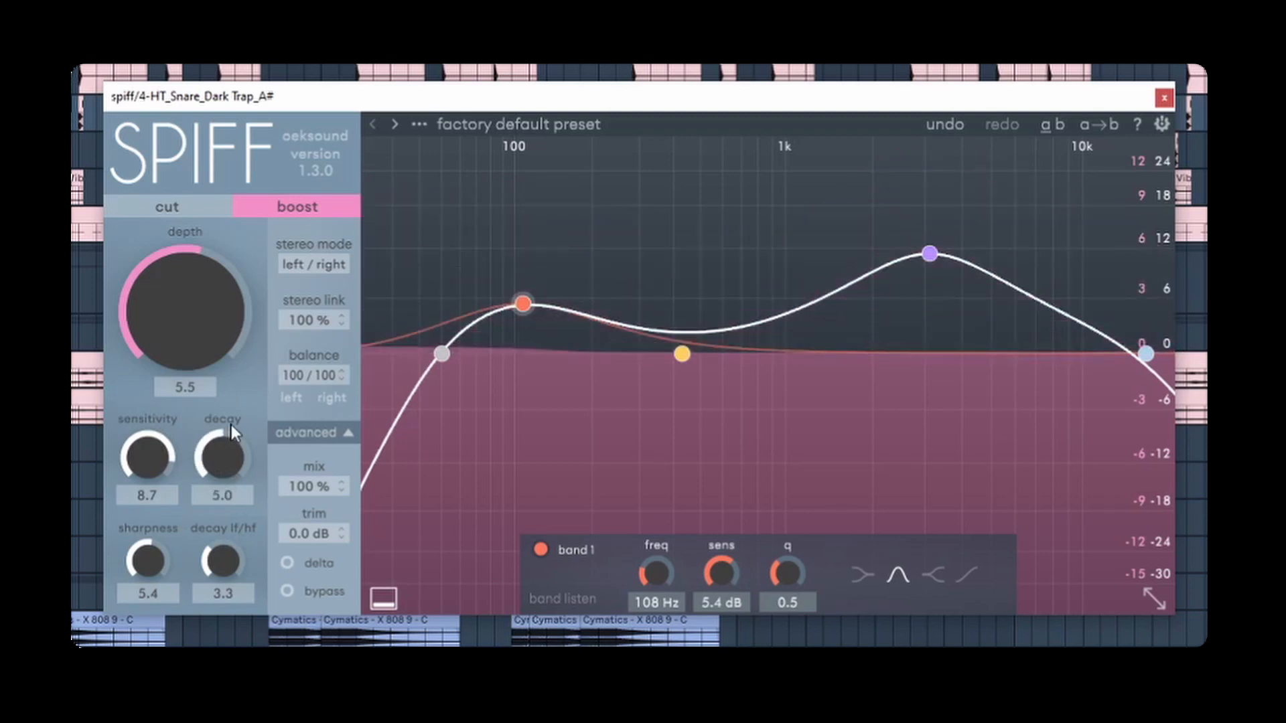
pyautogui.moveTo(231, 425); pyautogui.dragTo(236, 504)
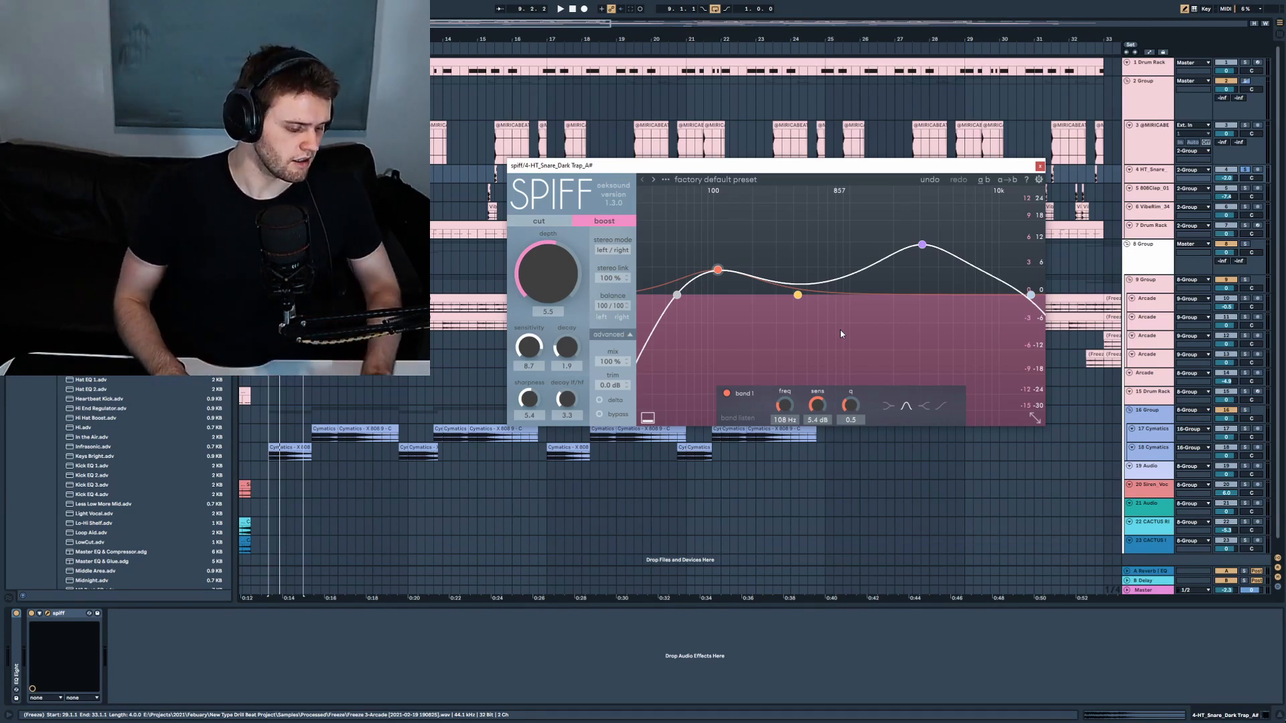
# Add Pro-Q 3 after spiff on the snare track and create a bell band near 2.5 kHz
pyautogui.hotkey('ctrl', 'f')
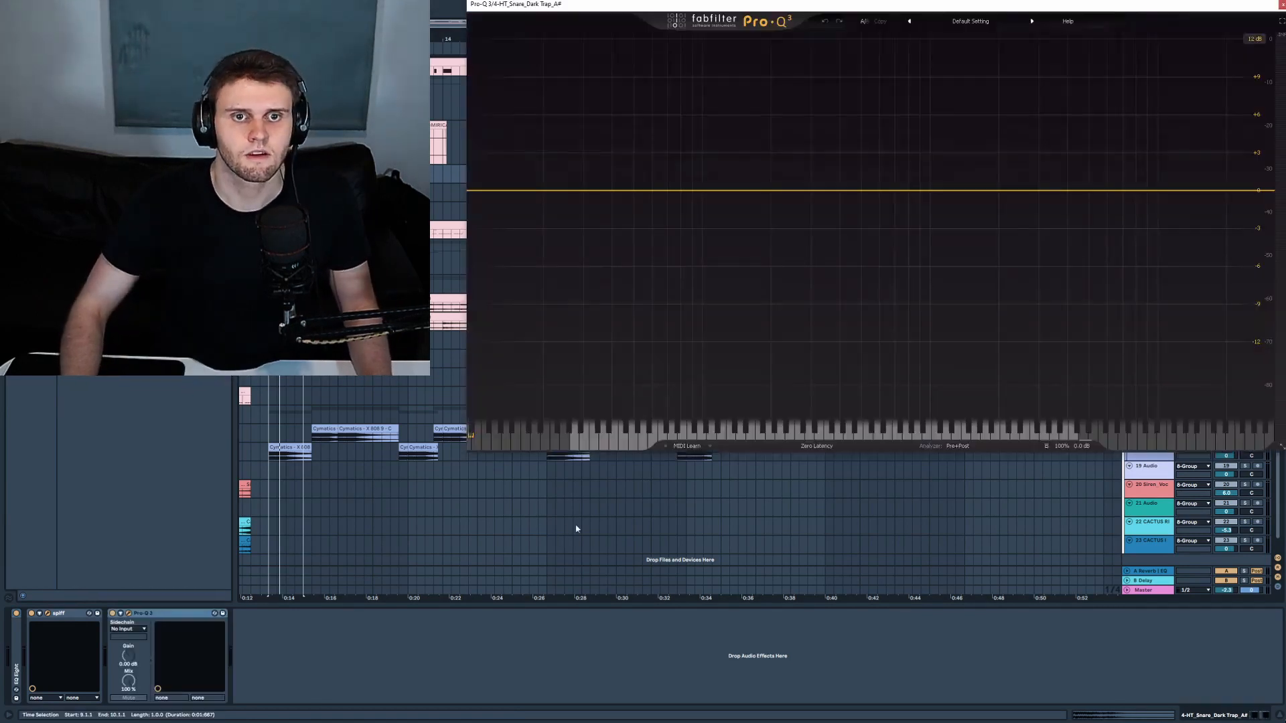
pyautogui.moveTo(803, 6); pyautogui.dragTo(782, 60)
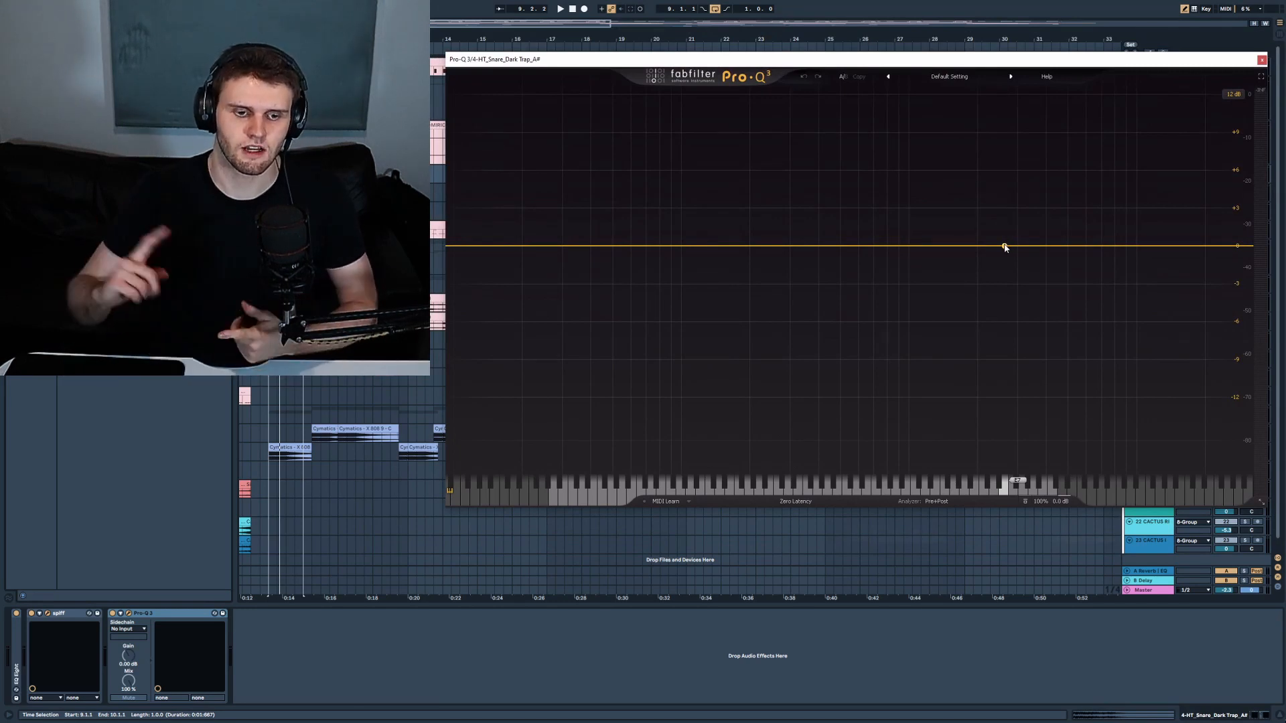
pyautogui.click(977, 247)
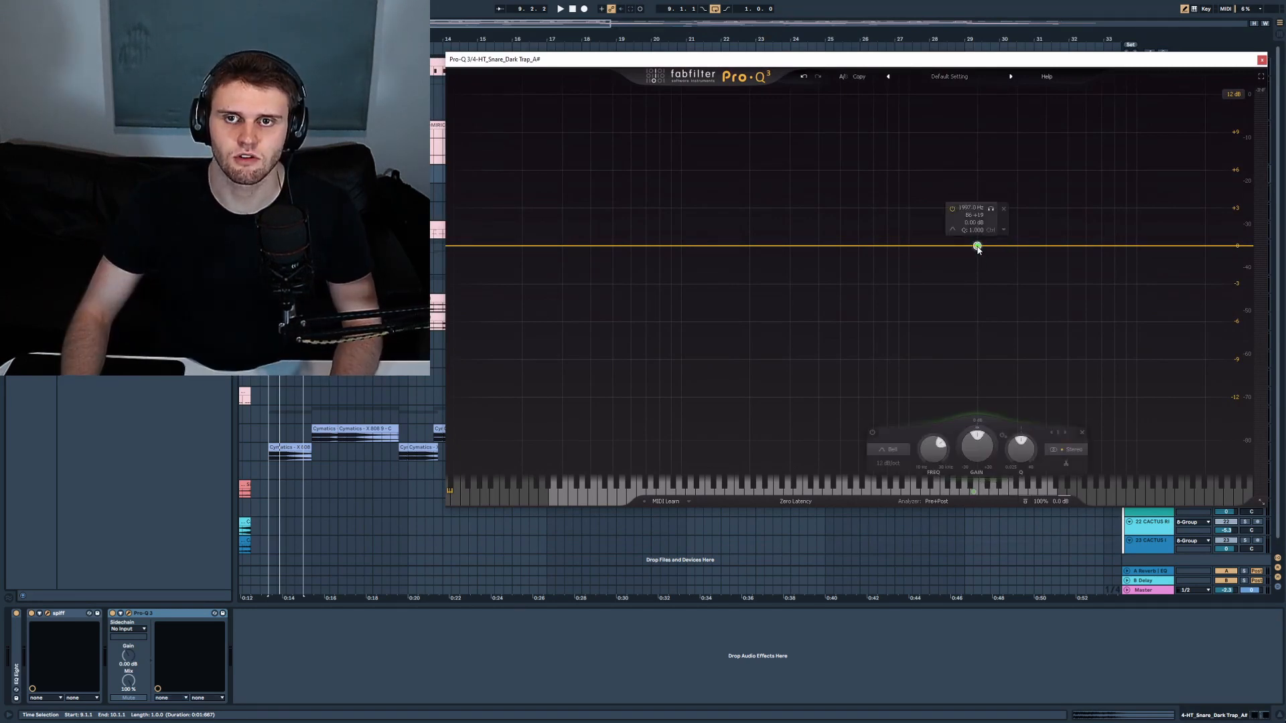
pyautogui.moveTo(977, 247); pyautogui.dragTo(1000, 247)
pyautogui.moveTo(1043, 65)
pyautogui.mouseDown()
pyautogui.moveTo(982, 65)
pyautogui.moveTo(1025, 65)
pyautogui.mouseUp()
pyautogui.moveTo(1051, 59); pyautogui.dragTo(1077, 55)
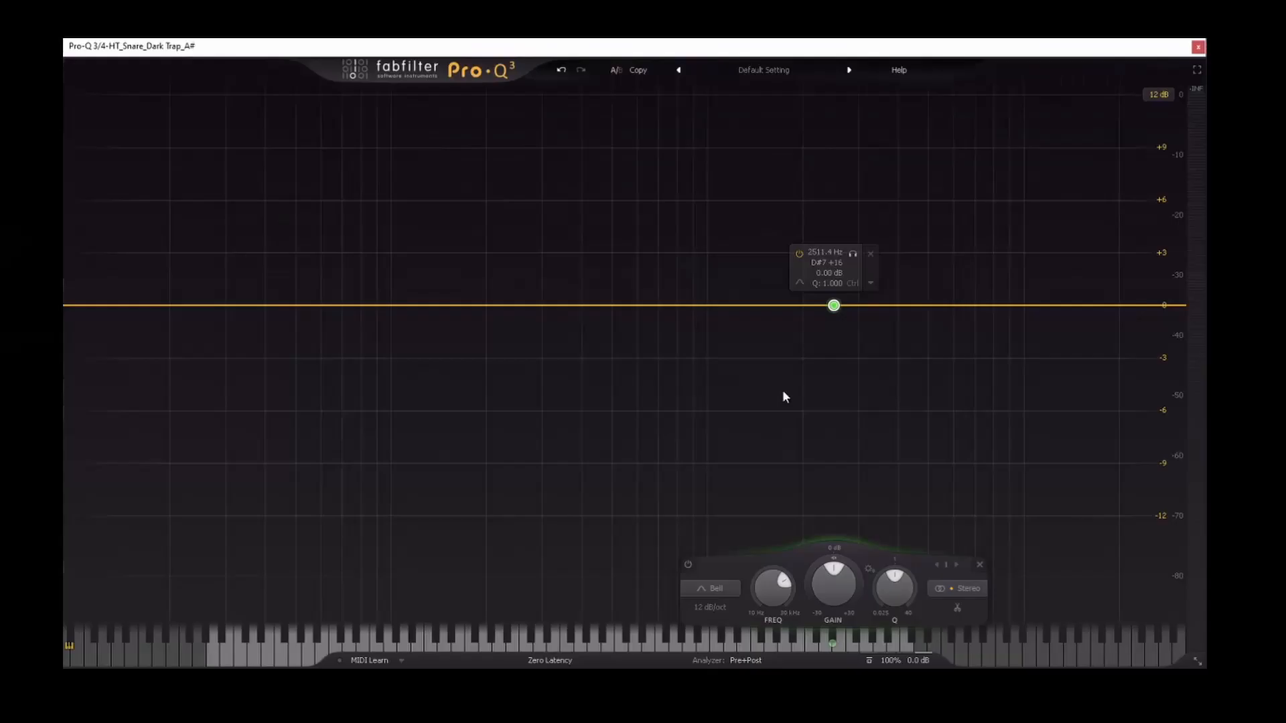
# Give the Pro-Q 3 band an upward dynamic range of about 2.5 dB and move it to about 9.4 kHz
pyautogui.moveTo(811, 590); pyautogui.dragTo(830, 525)
pyautogui.moveTo(839, 307); pyautogui.dragTo(979, 303)
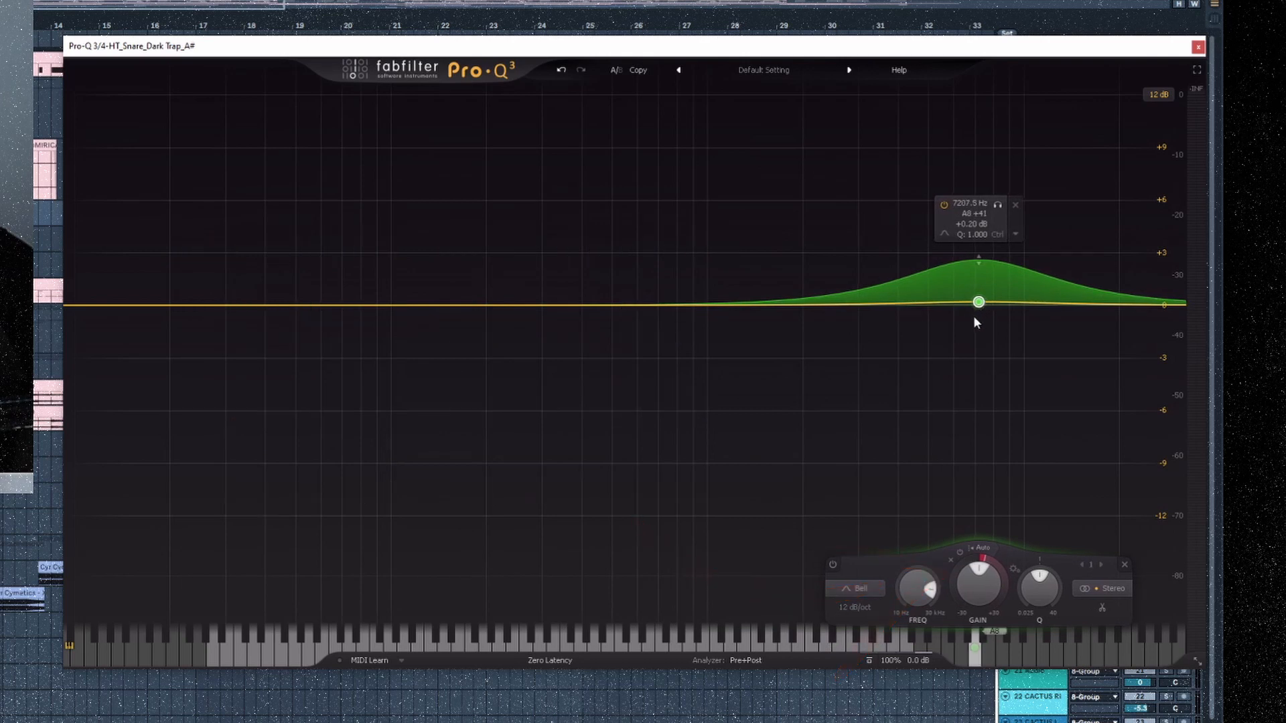
pyautogui.press('space')
pyautogui.moveTo(978, 306); pyautogui.dragTo(1014, 307)
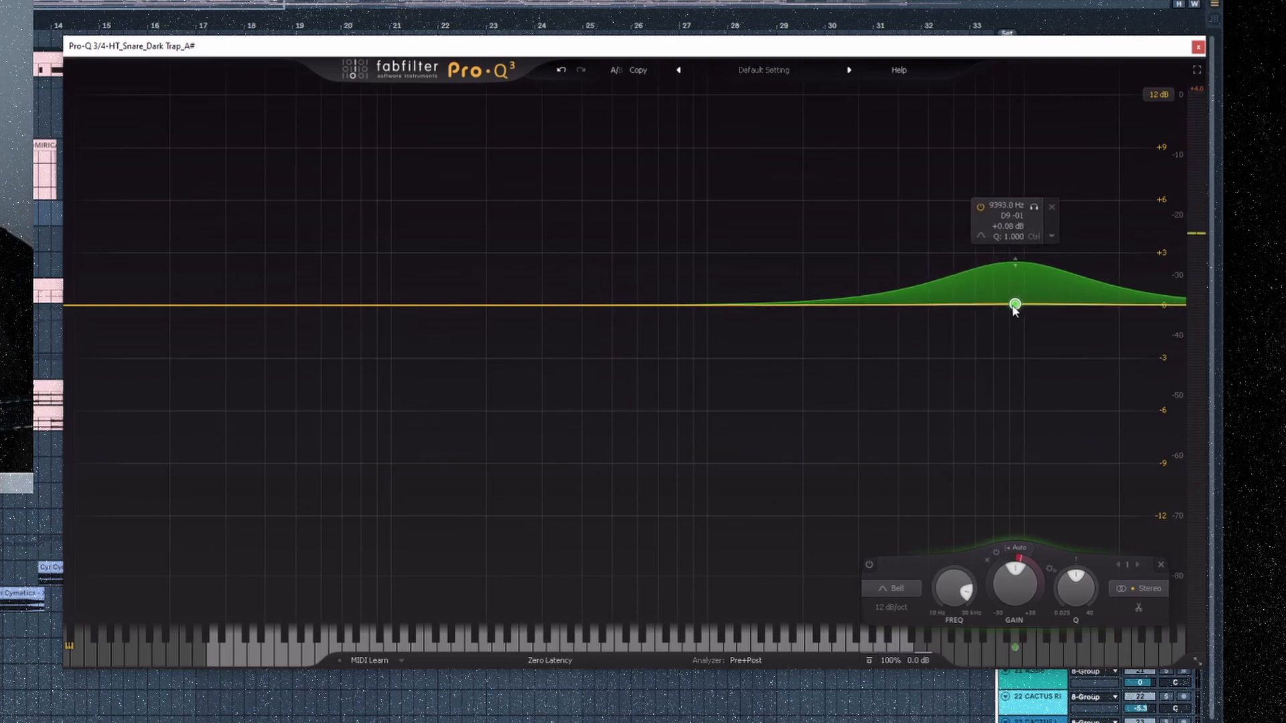
# Widen the dynamic band around 11 kHz and raise its dynamic range to about 8 dB, playing the snare between adjustments
pyautogui.moveTo(1009, 553); pyautogui.dragTo(987, 603)
pyautogui.moveTo(1075, 579); pyautogui.dragTo(1071, 592)
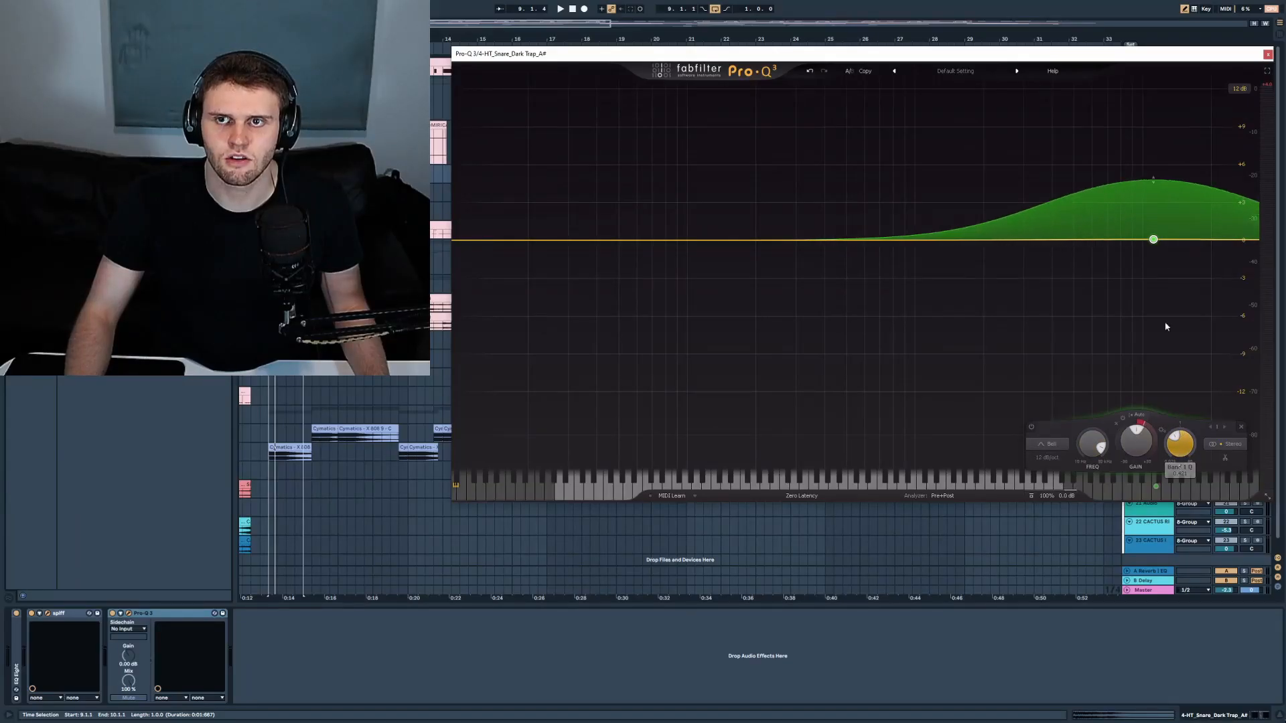
pyautogui.press('space')
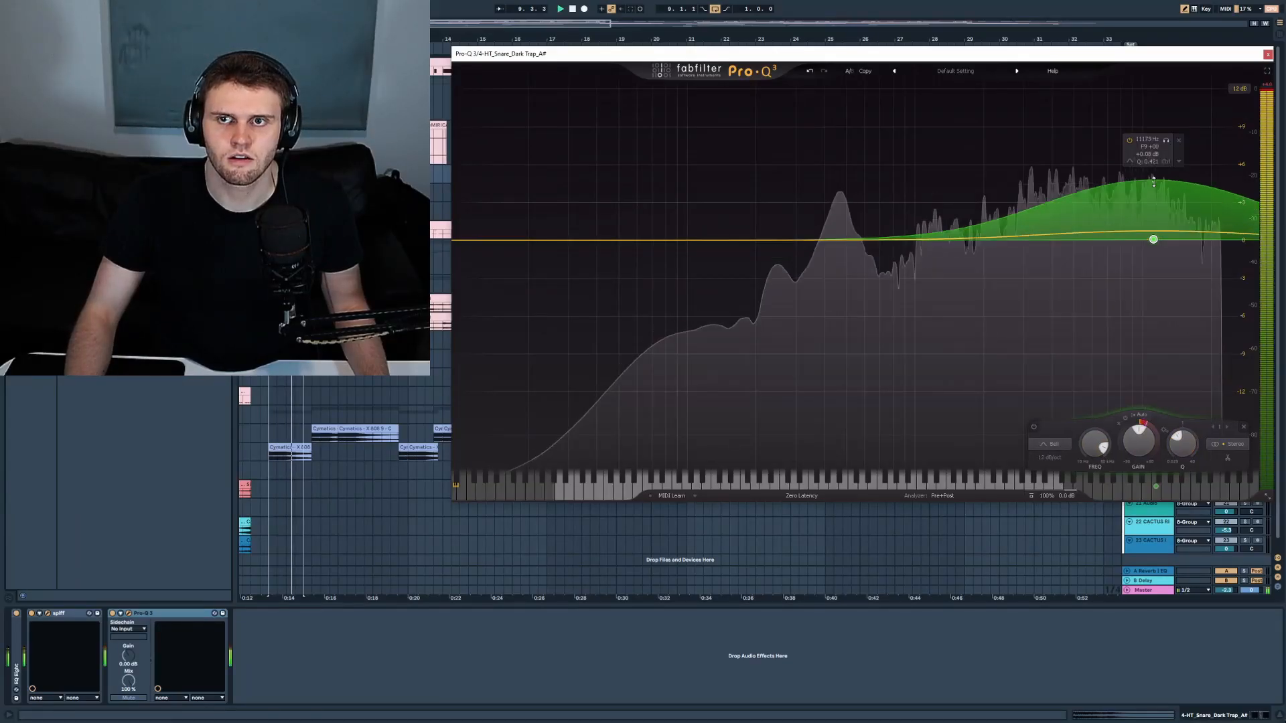
pyautogui.press('space')
pyautogui.moveTo(1140, 425); pyautogui.dragTo(1132, 410)
pyautogui.press('space')
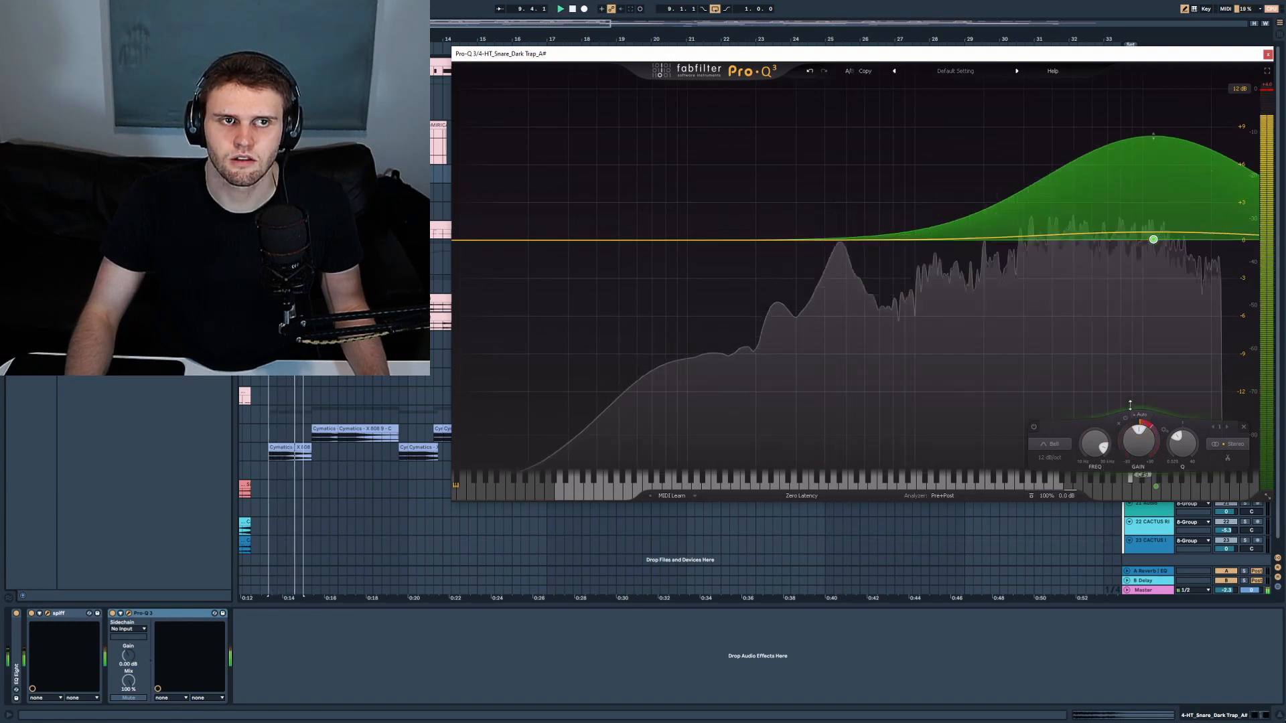
pyautogui.press('space')
# Close the Pro-Q 3 window, lower the snare track's volume and play it in the full mix
pyautogui.click(1268, 54)
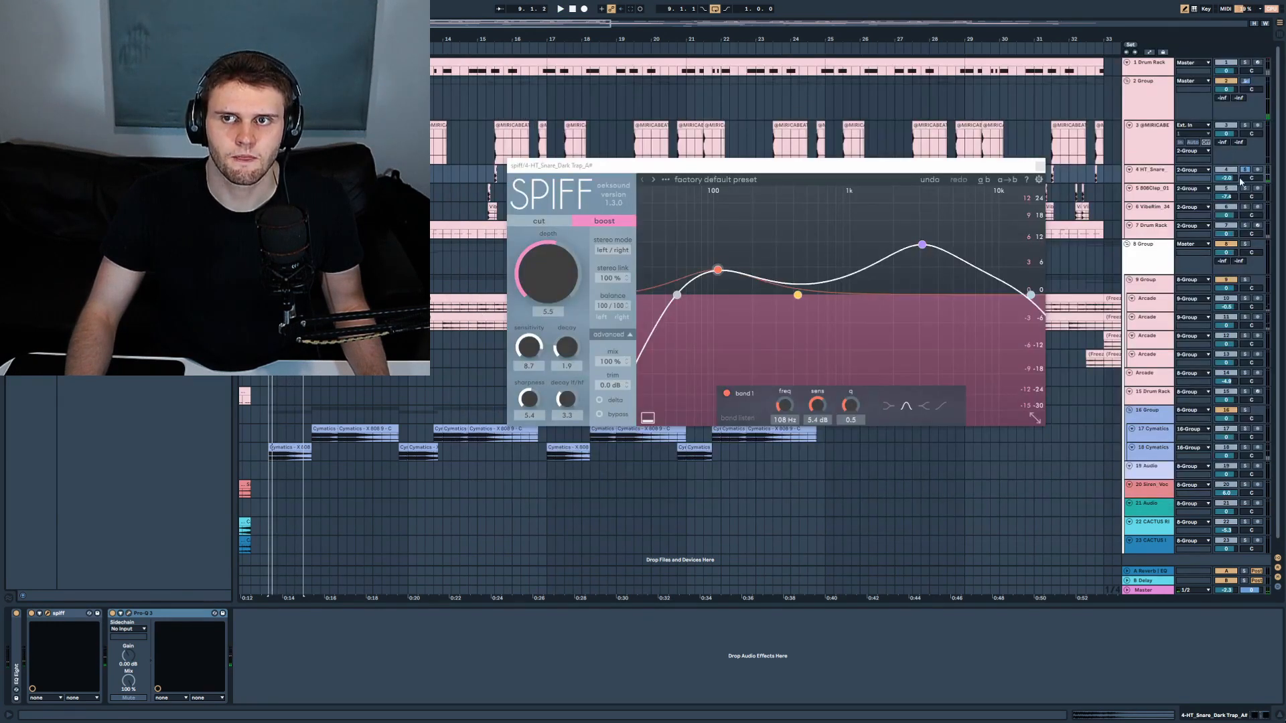
pyautogui.press('space')
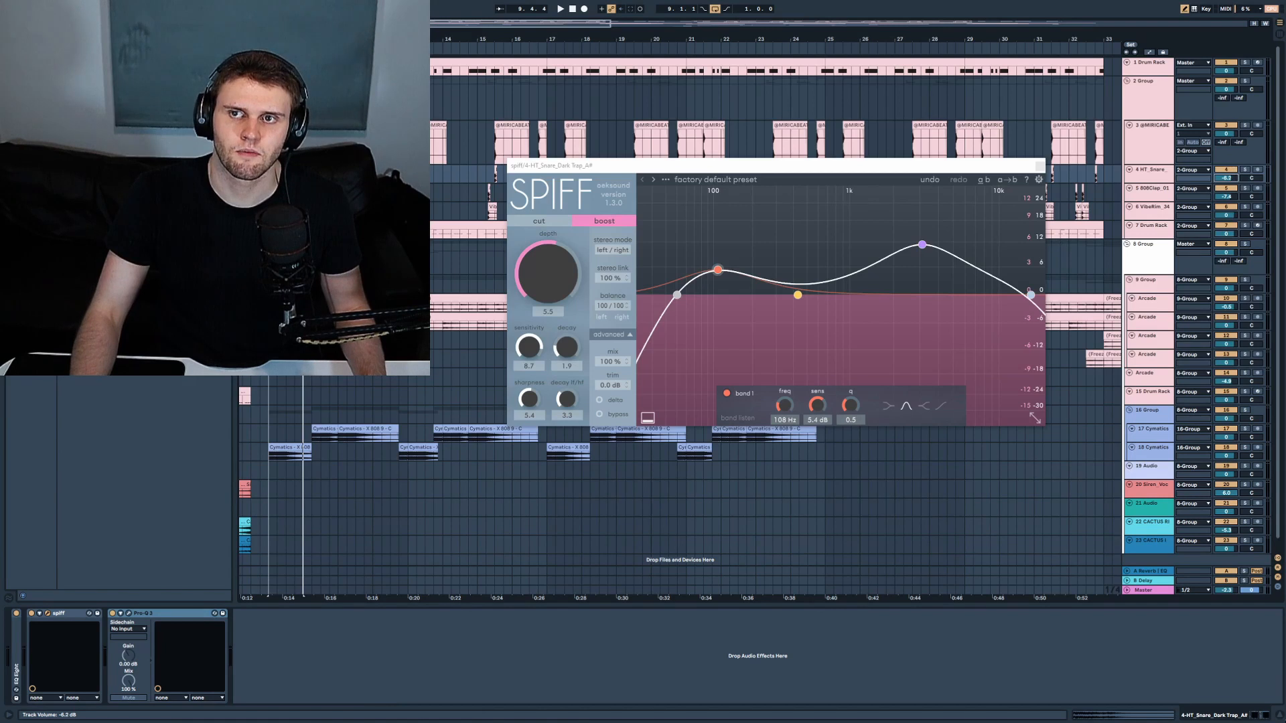
pyautogui.press('space')
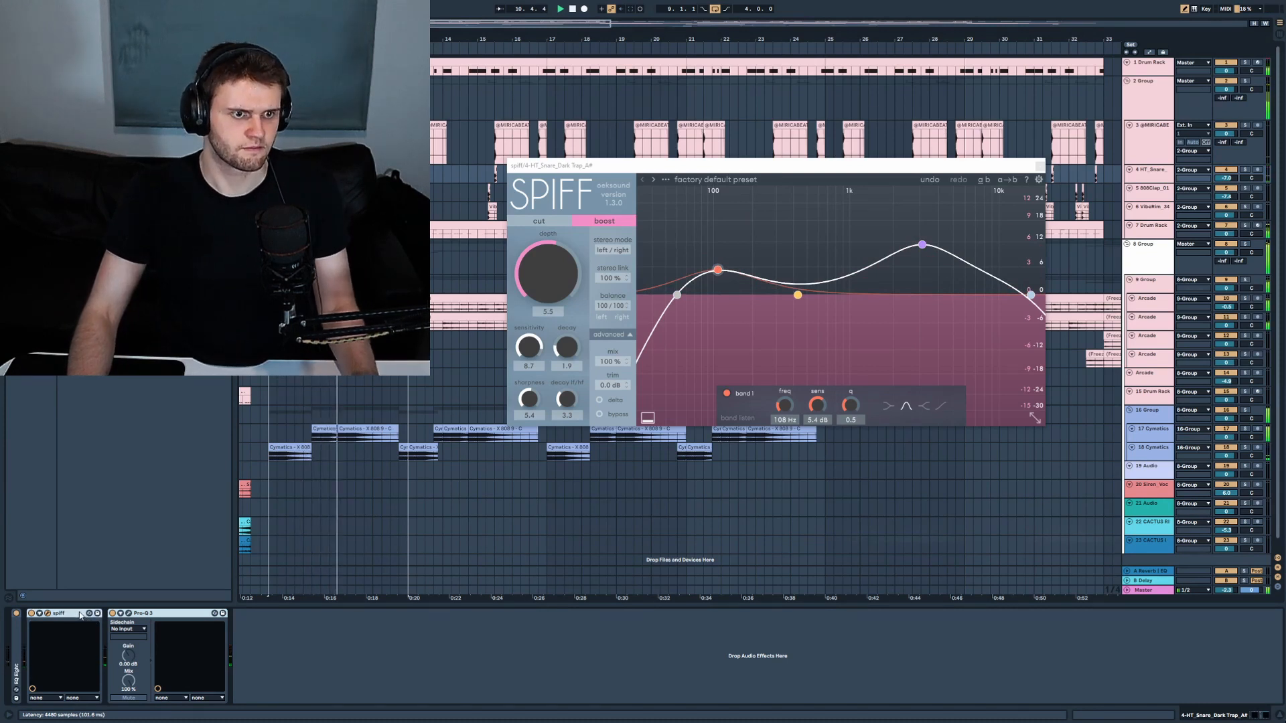
# Group spiff and Pro-Q 3 into one rack, compare the snare with the rack switched off and on, and close spiff
pyautogui.hotkey('ctrl', 'alt', 'p')
pyautogui.hotkey('ctrl', 'g')
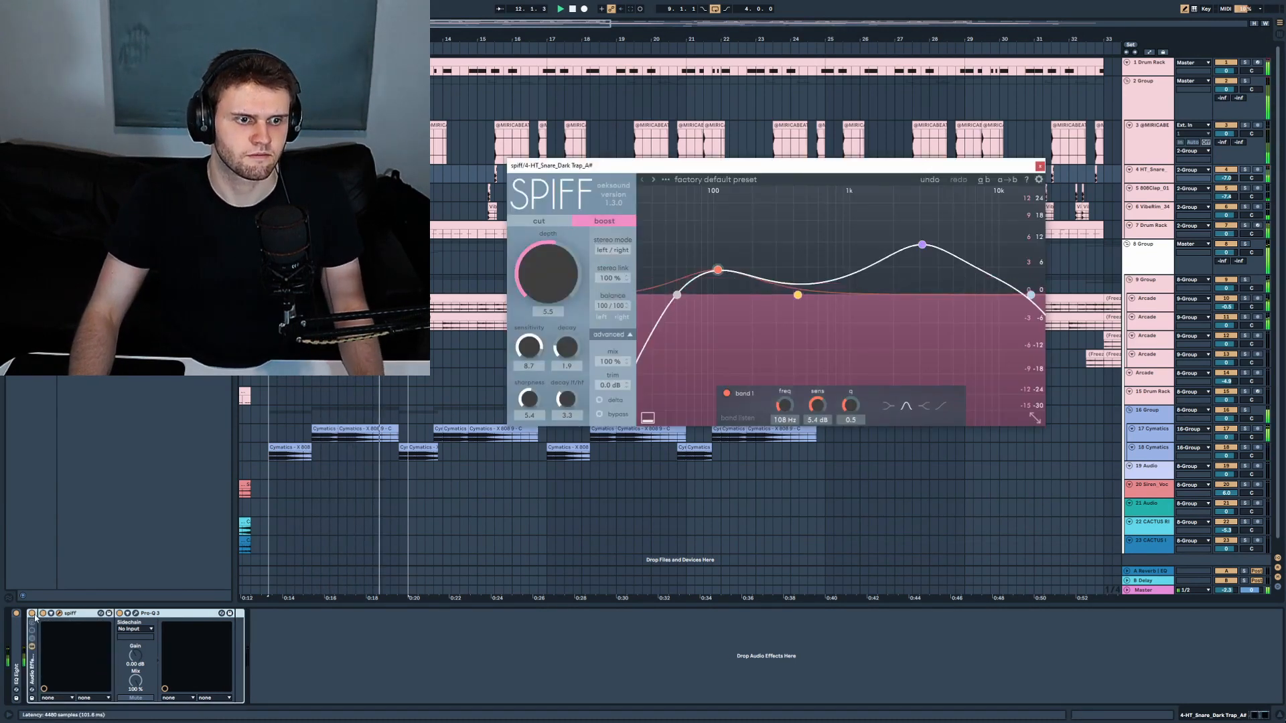
pyautogui.click(31, 615)
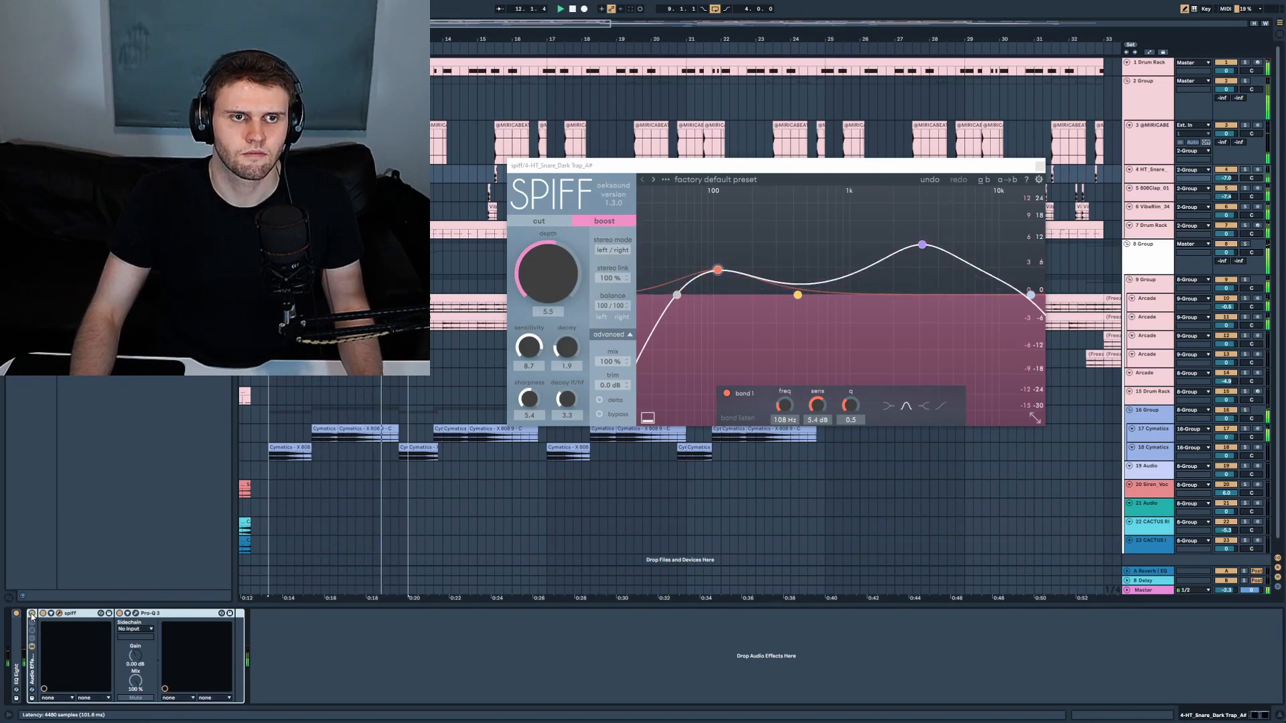
pyautogui.click(1040, 166)
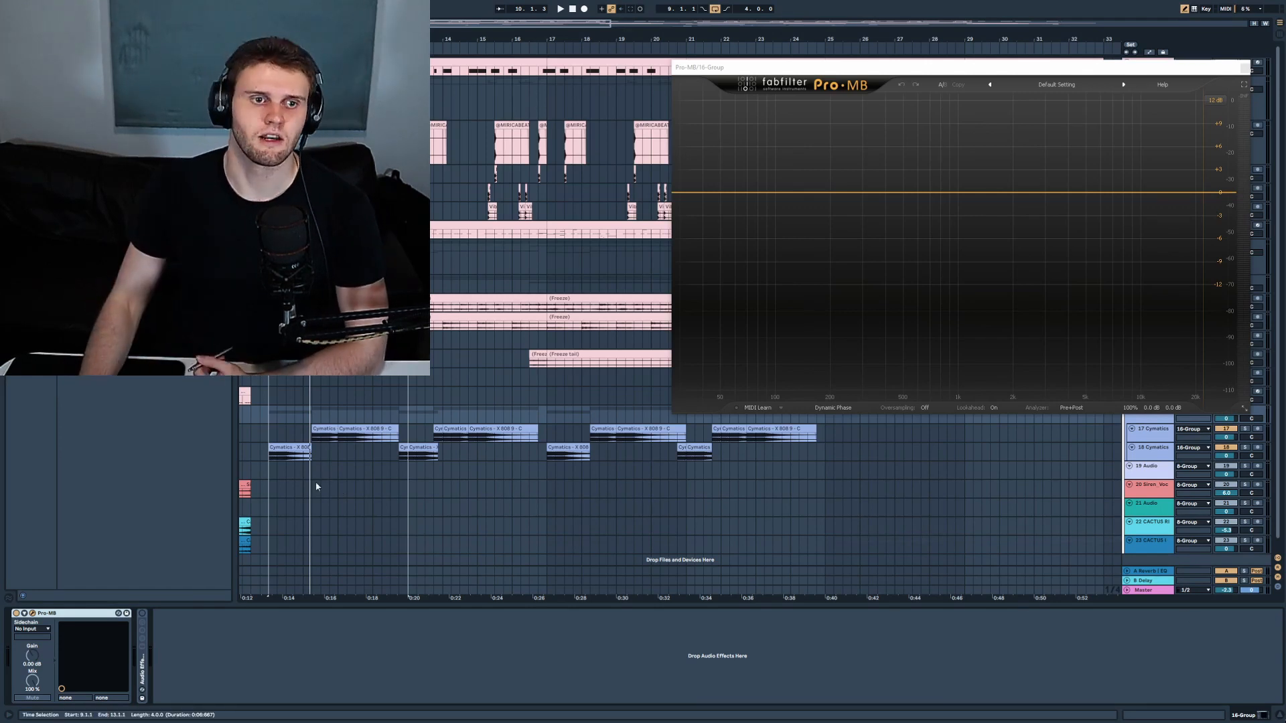
# Select the 808 clips from bar 9 to bar 12, solo the 16 Group track and play them through Pro-MB
pyautogui.moveTo(269, 460); pyautogui.dragTo(401, 420)
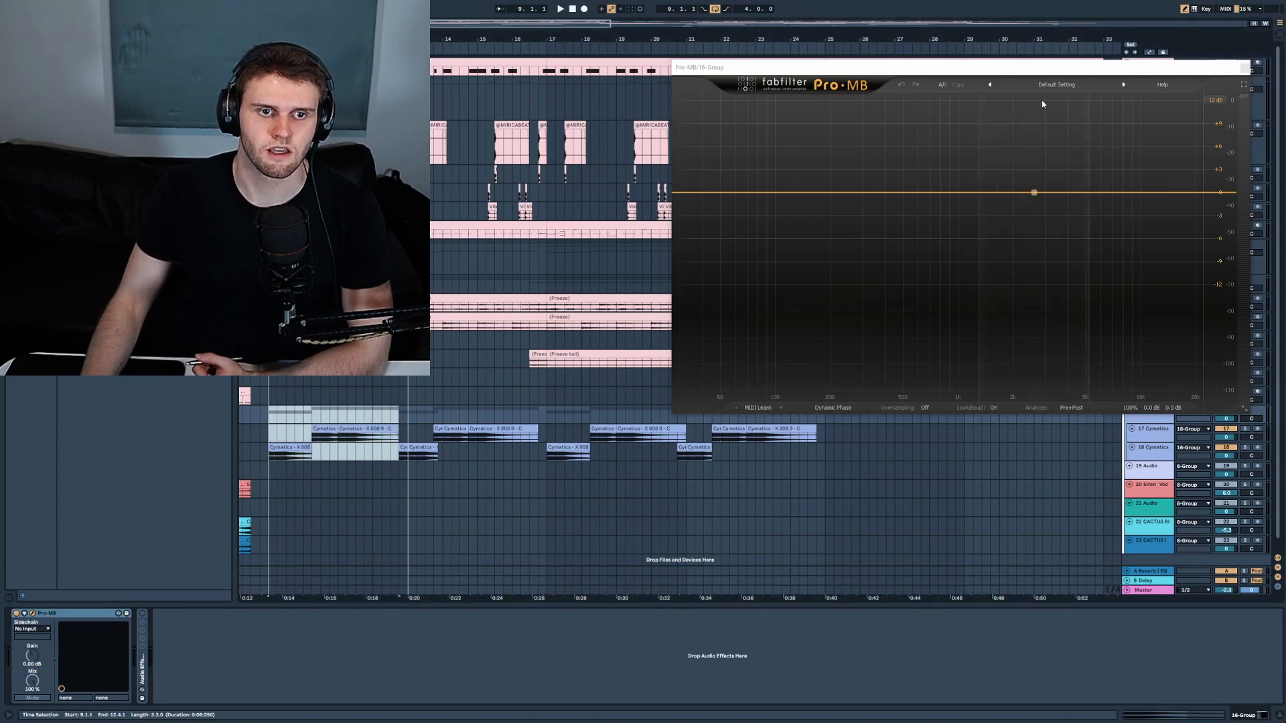
pyautogui.moveTo(1043, 68); pyautogui.dragTo(794, 47)
pyautogui.click(1142, 419)
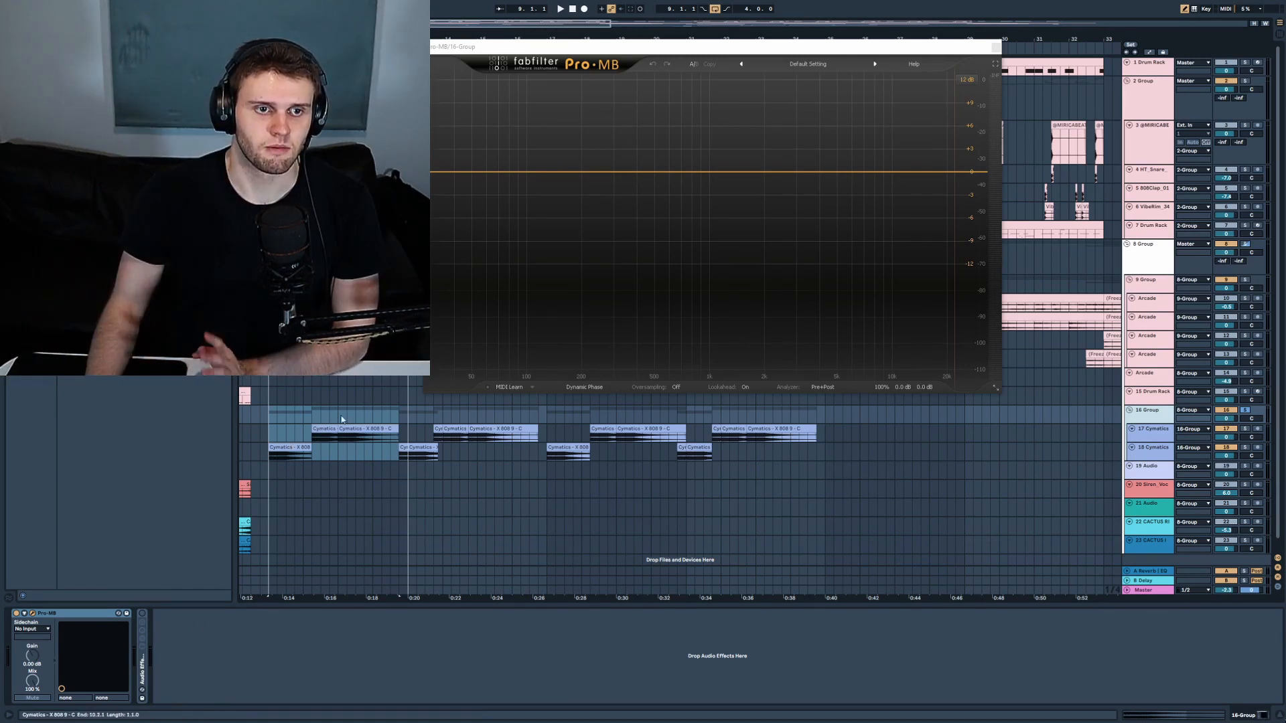
pyautogui.click(270, 417)
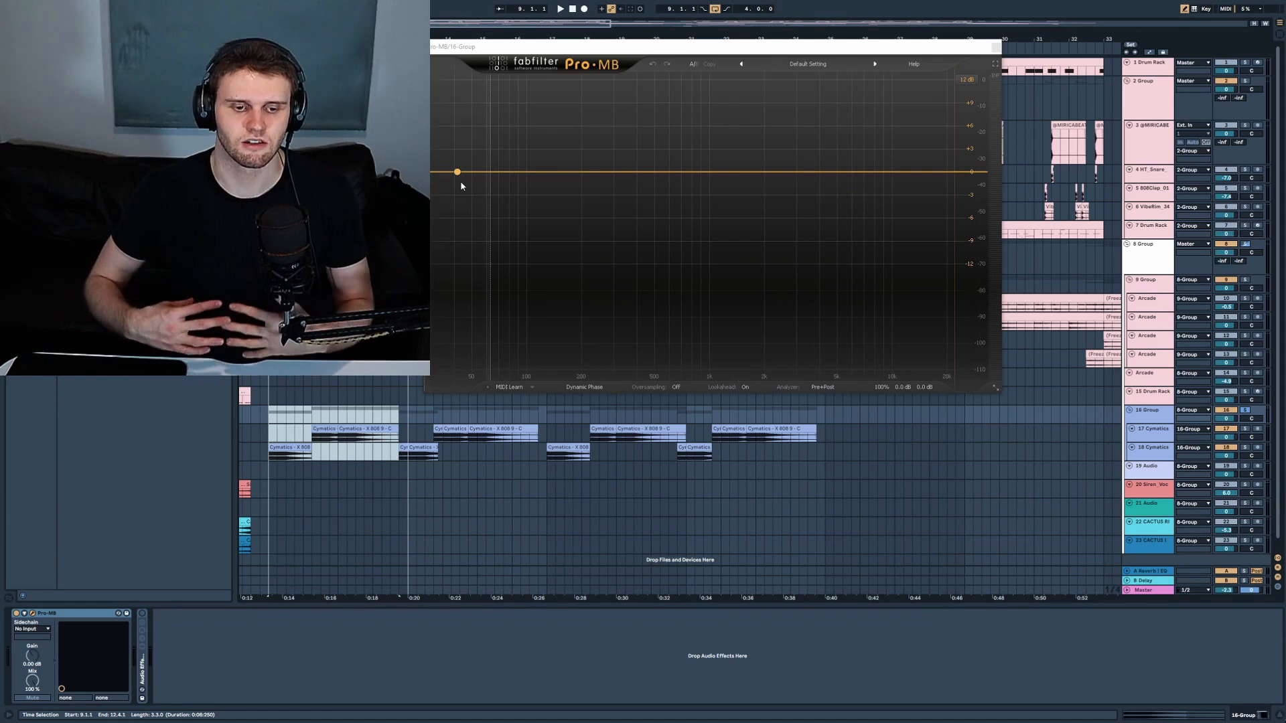
pyautogui.press('space')
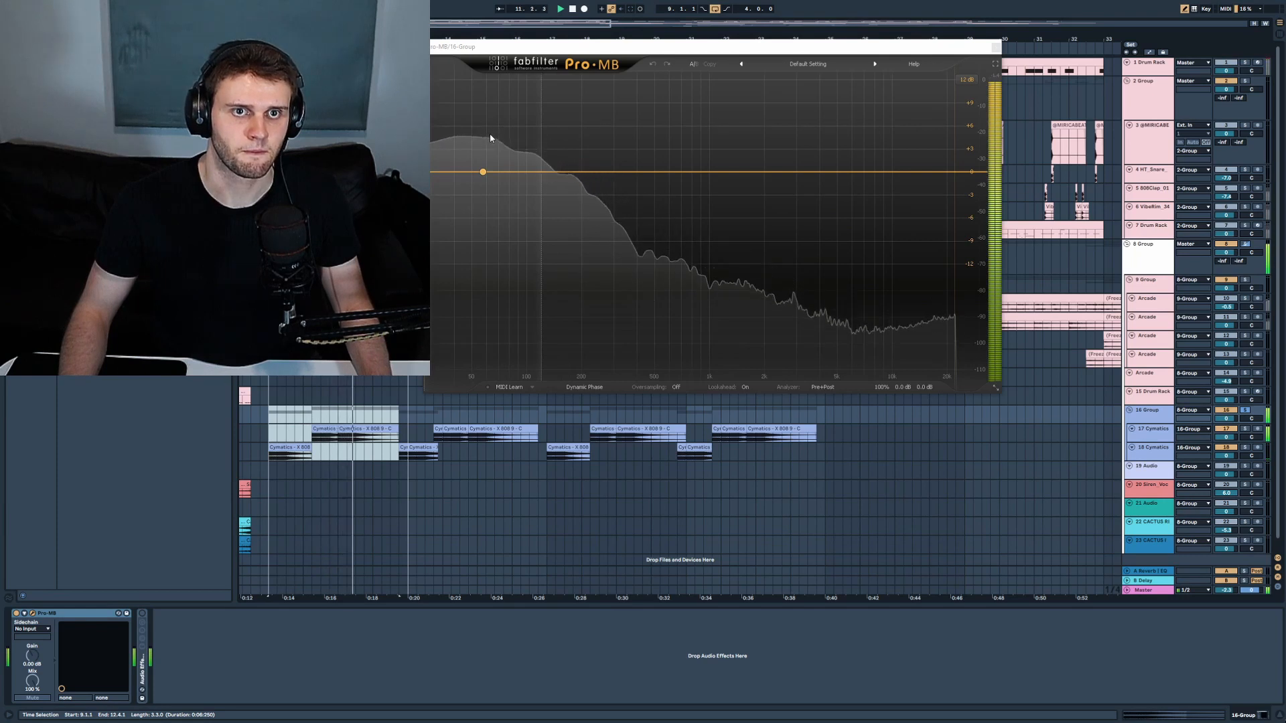
pyautogui.press('space')
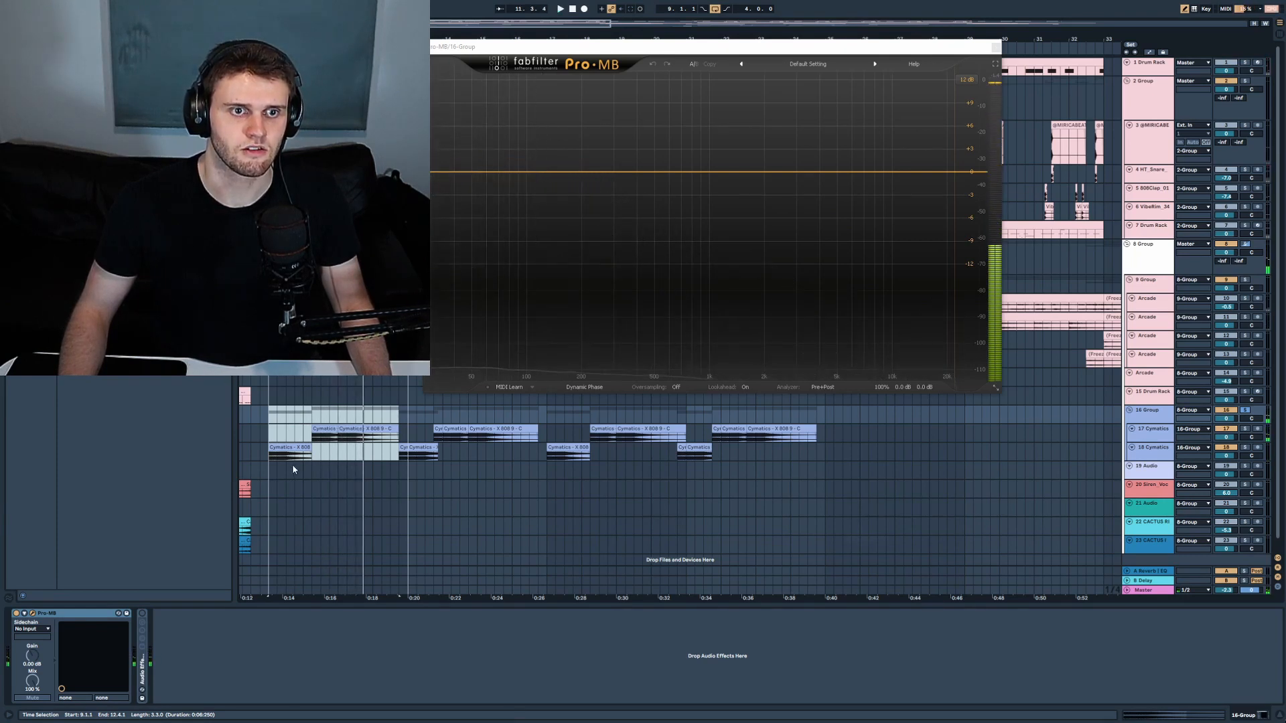
# Create a compressing Pro-MB band below about 100 Hz and raise its threshold to about -9 dB while the 808 plays
pyautogui.click(480, 199)
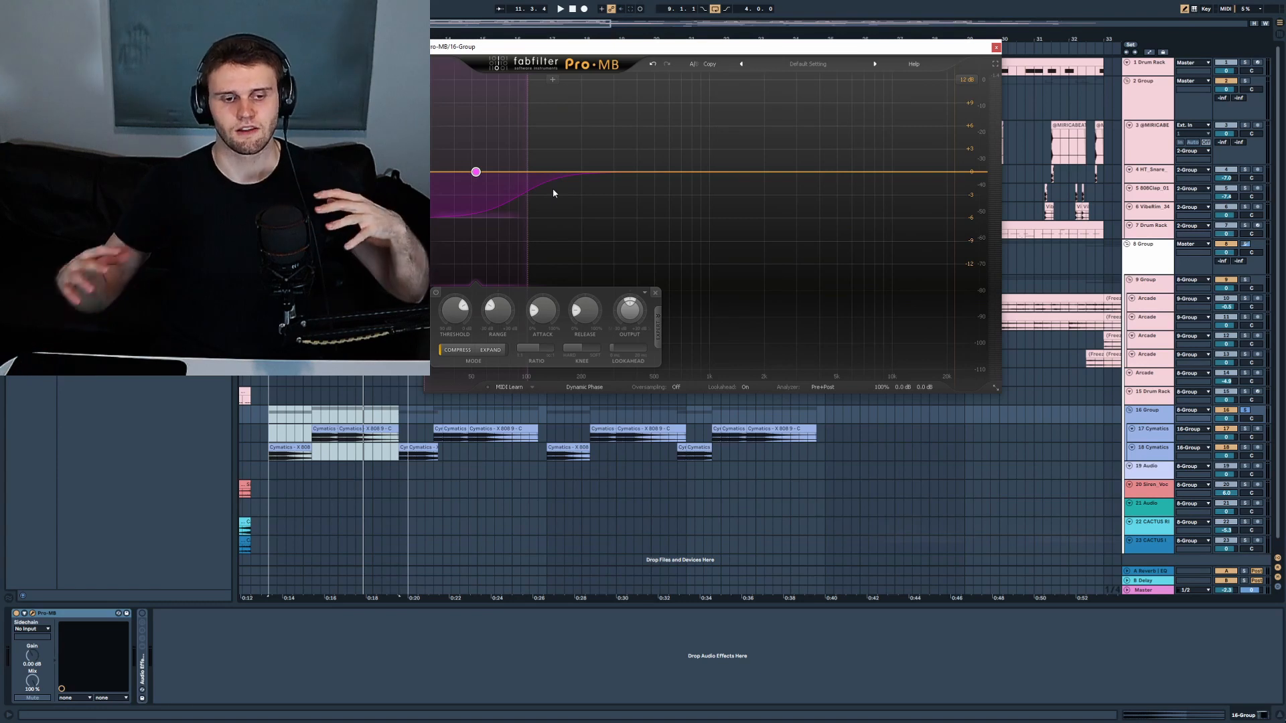
pyautogui.press('space')
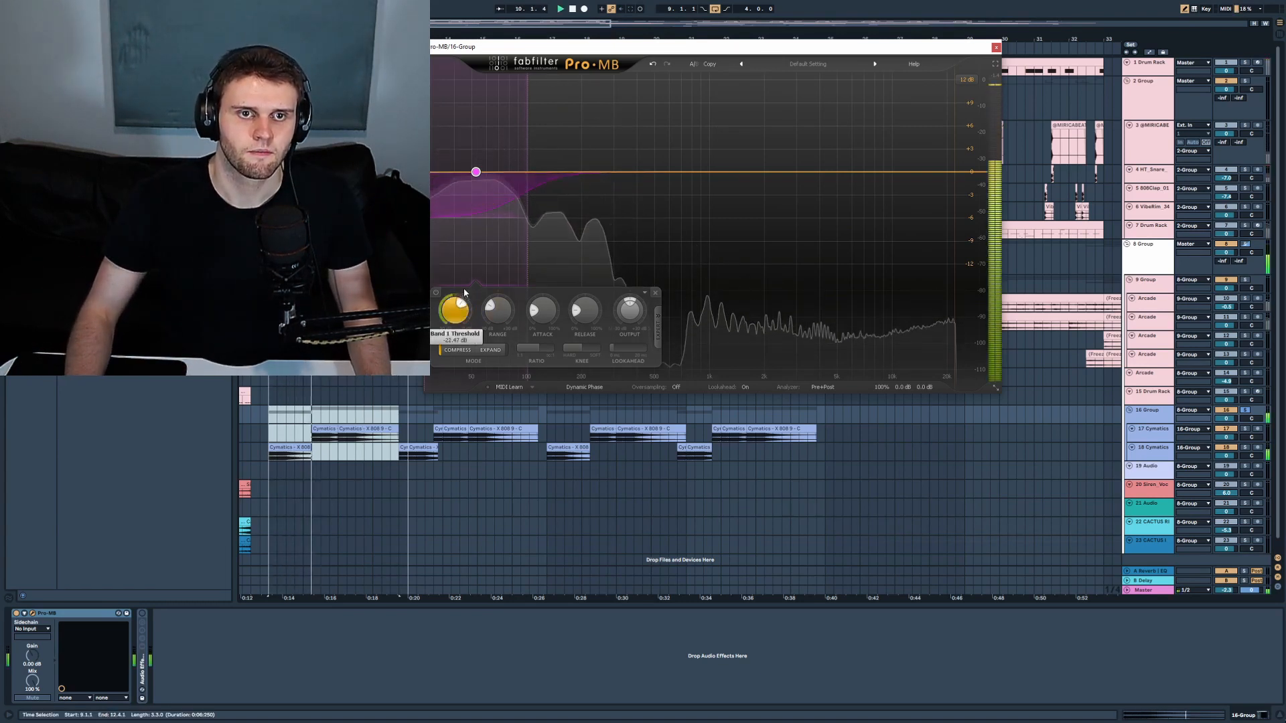
pyautogui.moveTo(465, 302); pyautogui.dragTo(479, 311)
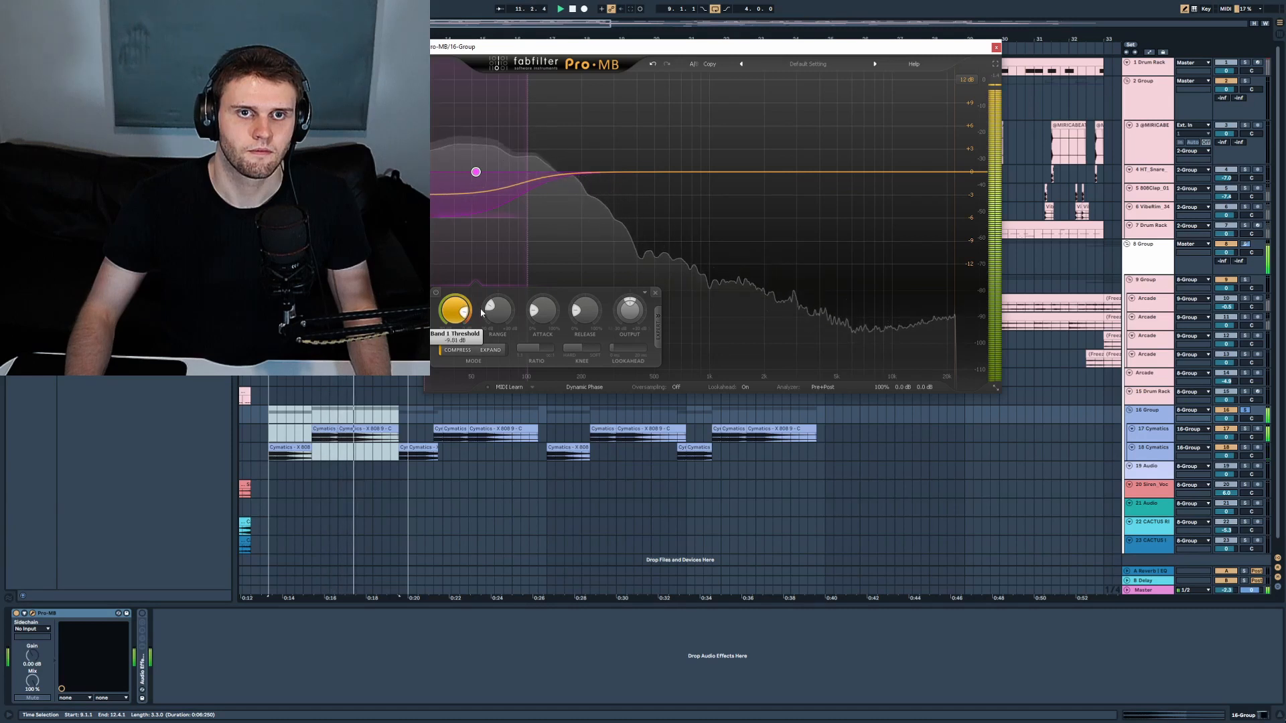
pyautogui.press('space')
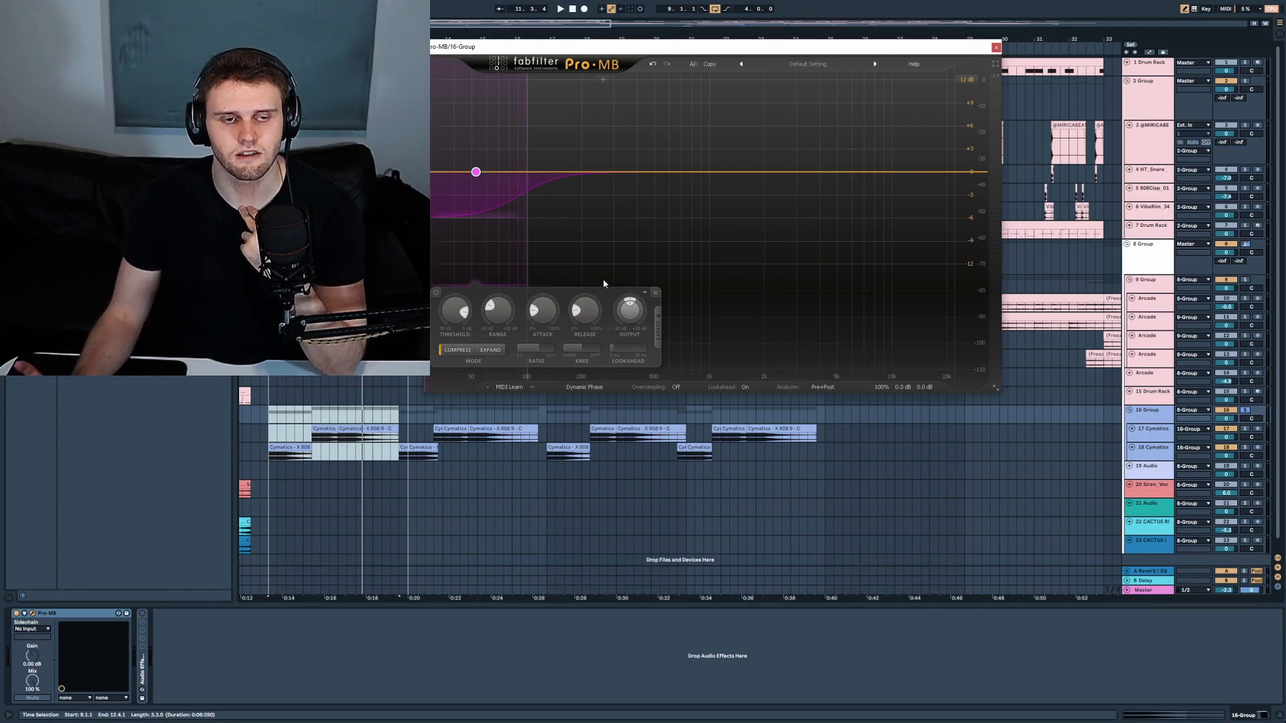
# Raise the 17 Cymatics track's volume to 1.4 dB and play the 808 group to test the compression
pyautogui.moveTo(1232, 443); pyautogui.dragTo(1235, 440)
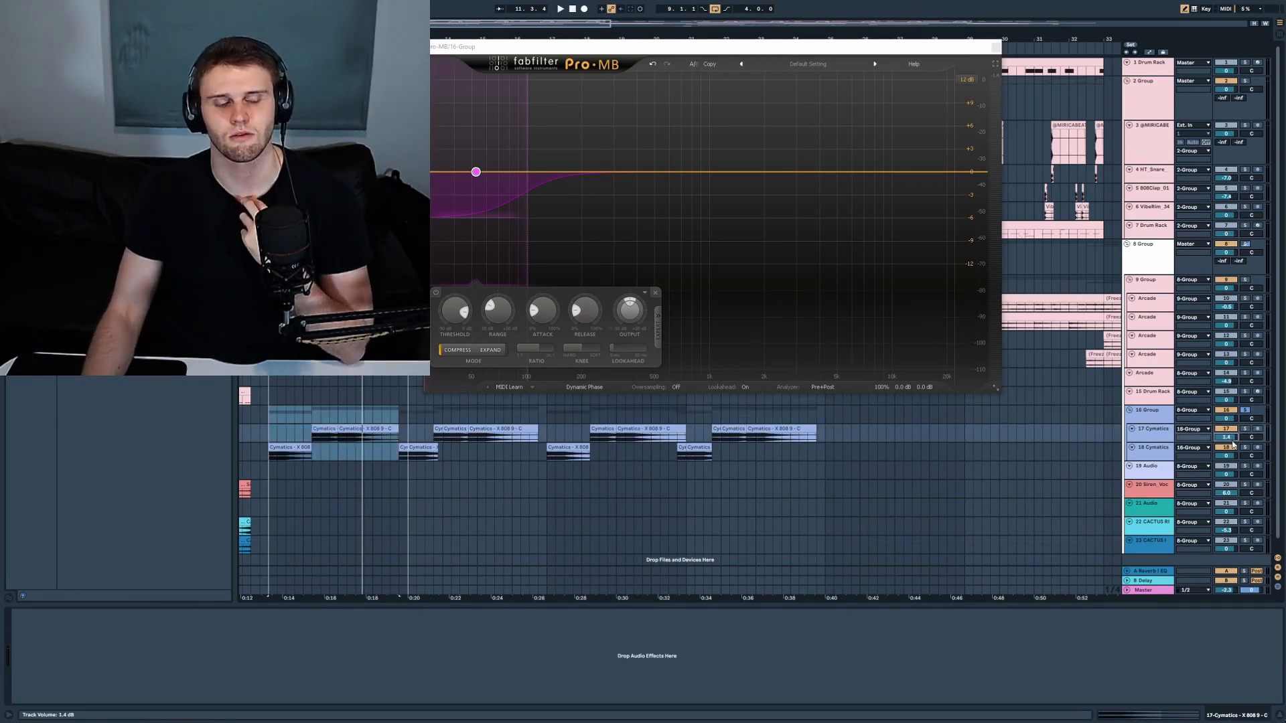
pyautogui.press('space')
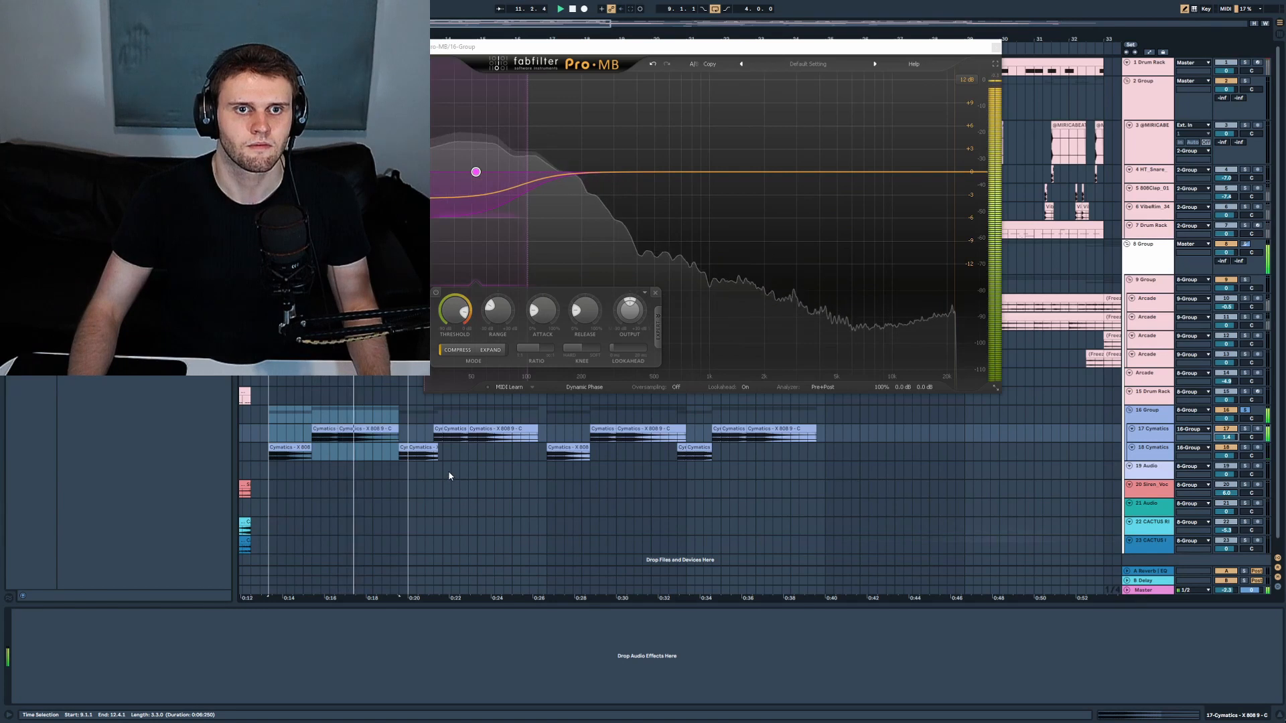
pyautogui.press('space')
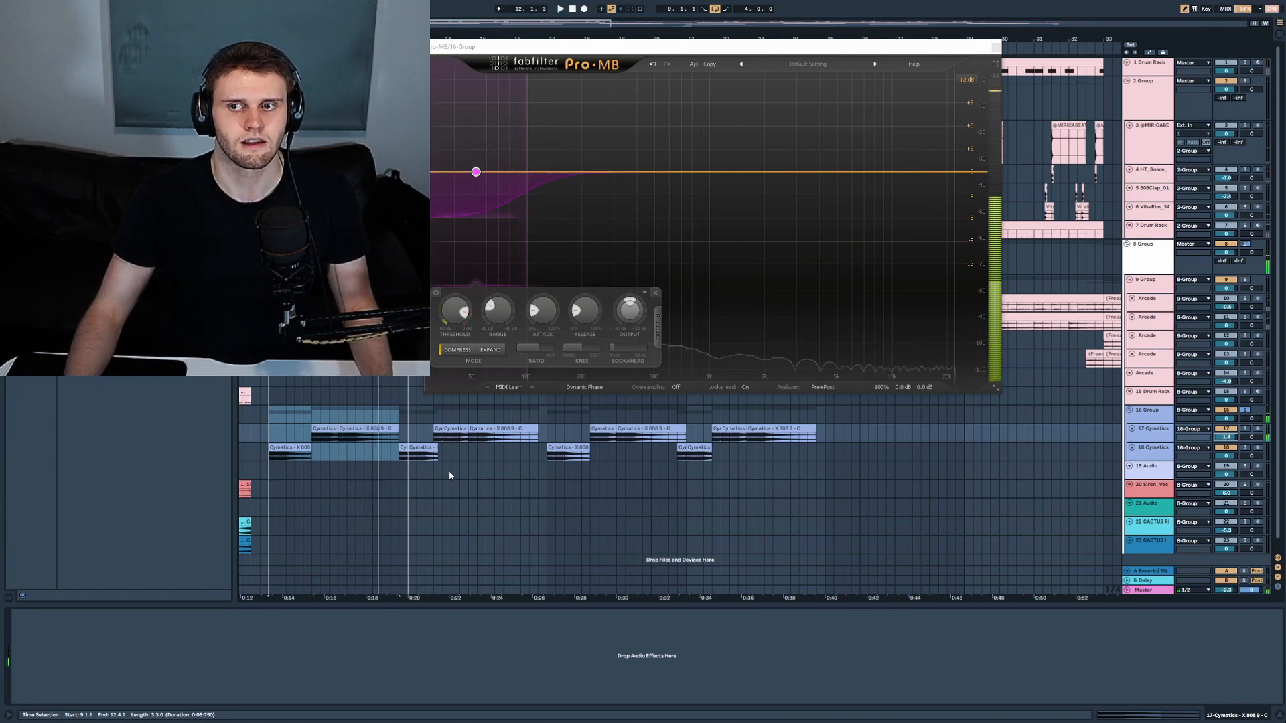
# Return to the 16 Group track, unfold its Audio Effect Rack, switch the rack on and inspect both parallel chains
pyautogui.click(1167, 452)
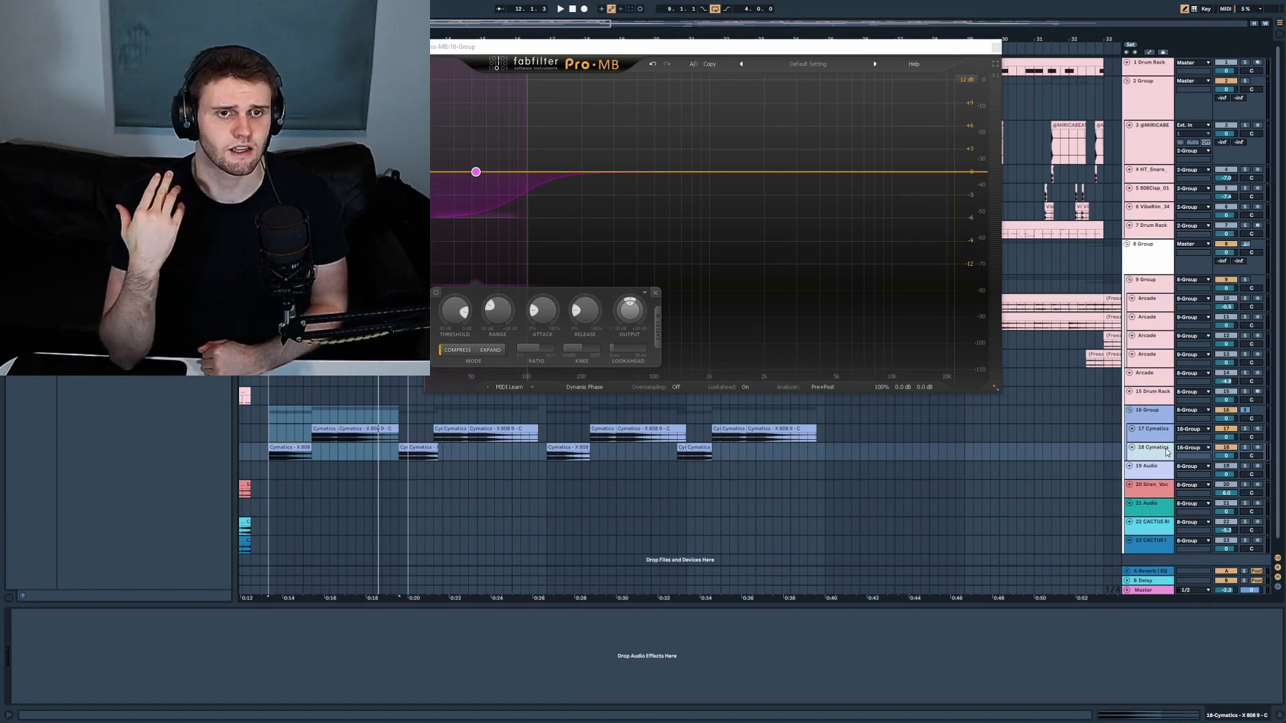
pyautogui.click(1110, 580)
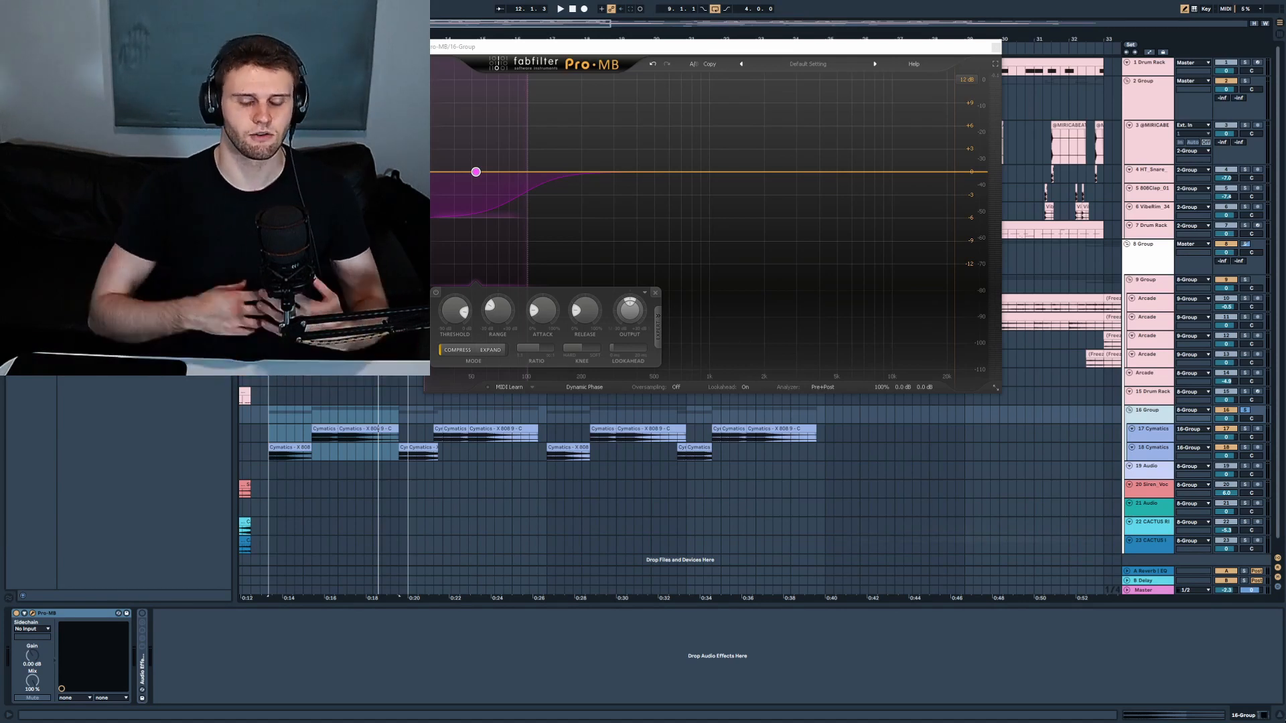
pyautogui.doubleClick(143, 680)
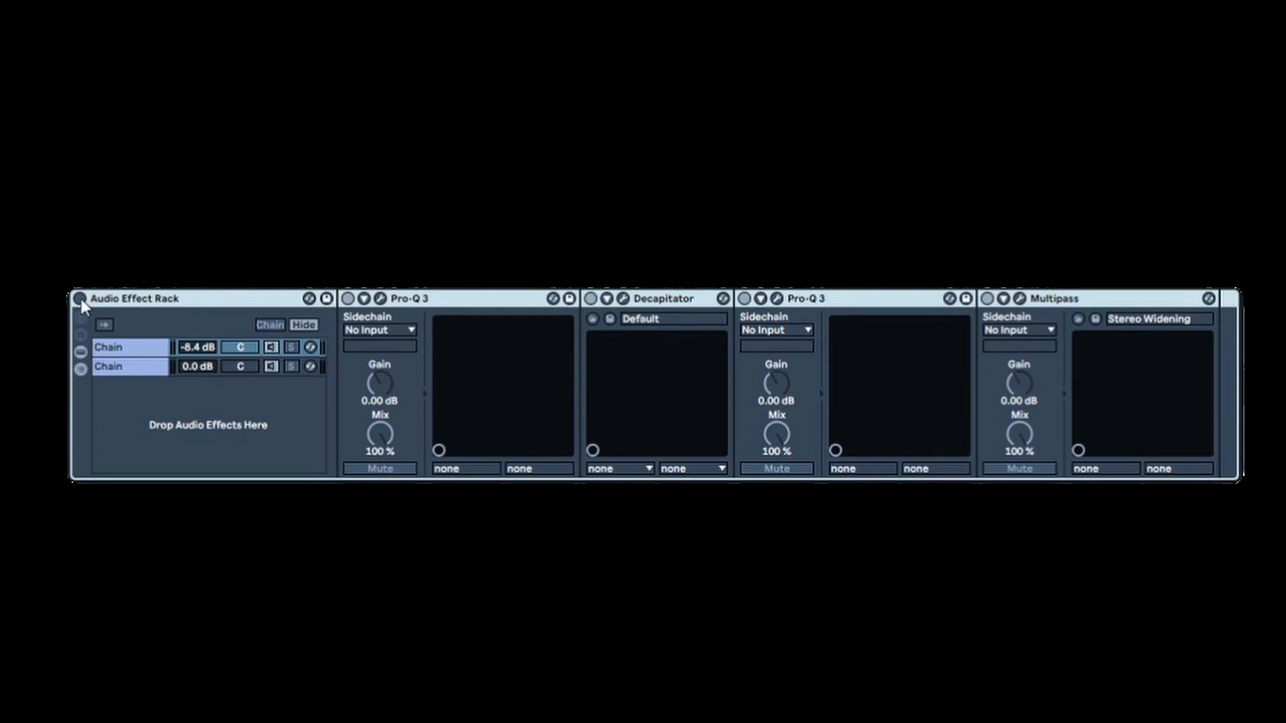
pyautogui.click(80, 299)
pyautogui.click(131, 371)
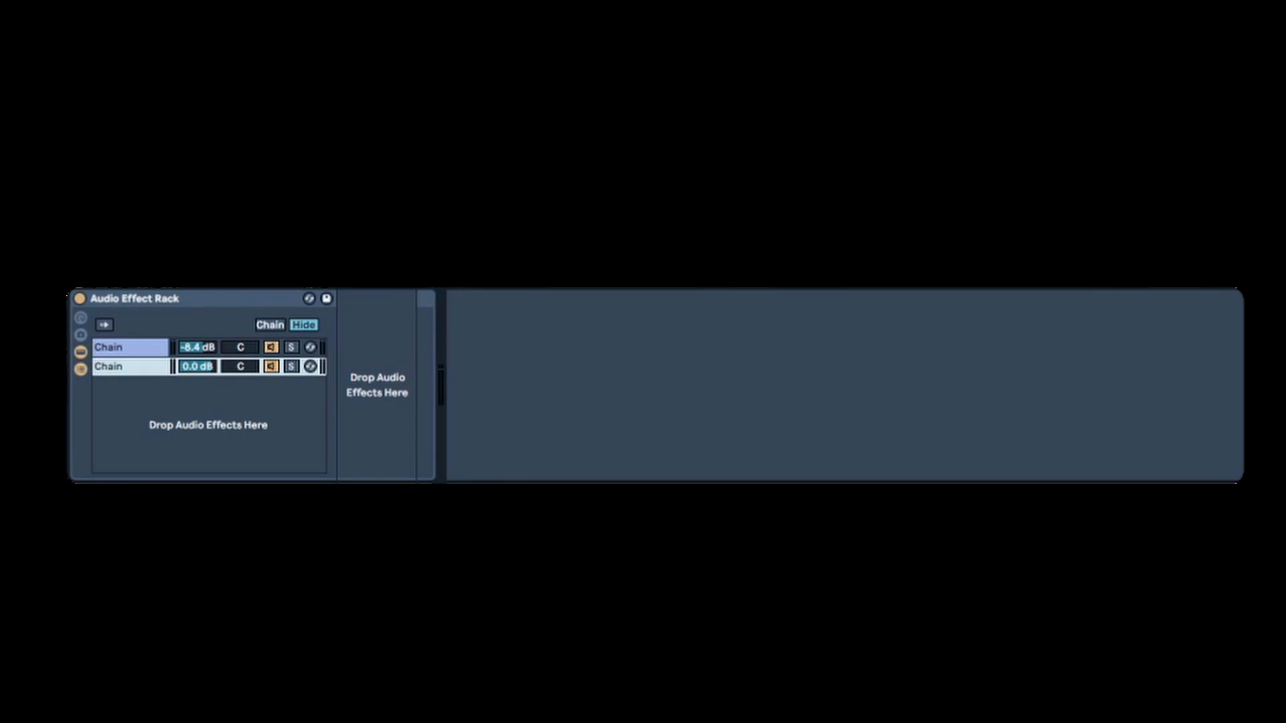
pyautogui.click(131, 366)
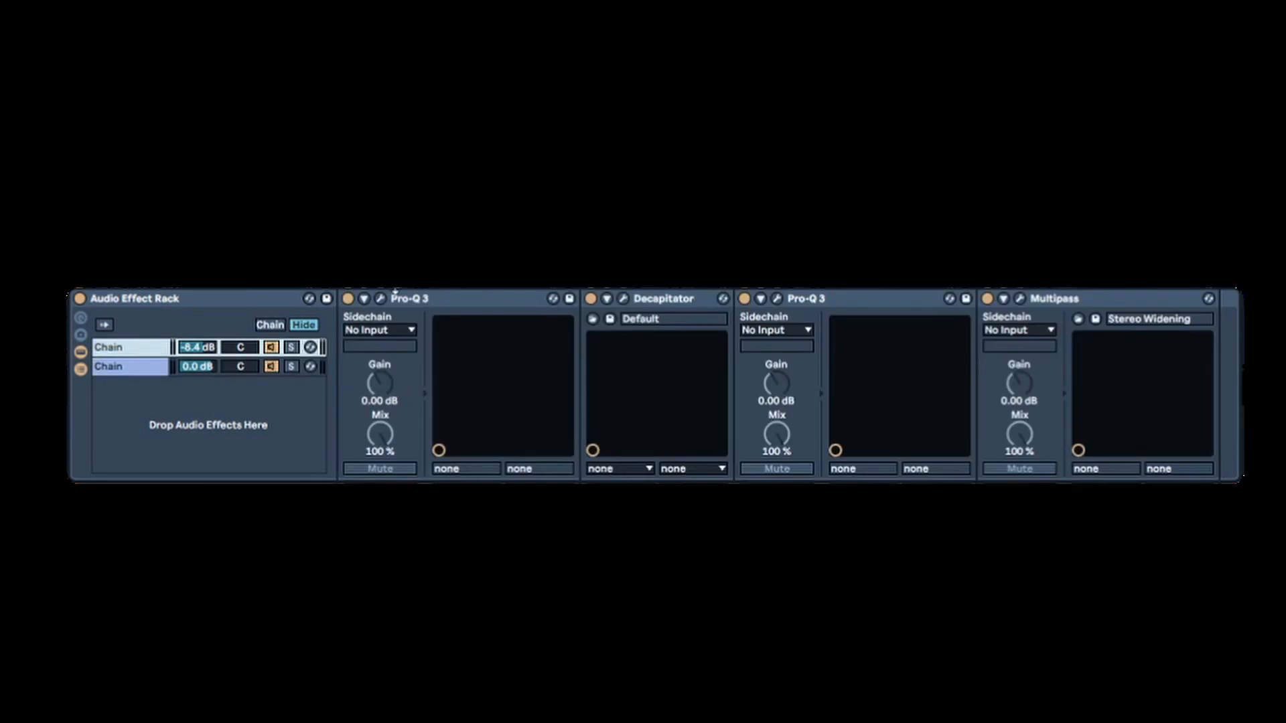
# Add a 36 dB/oct low cut in the chain's first Pro-Q 3 and set it to about 129 Hz in medium Linear Phase mode
pyautogui.click(366, 299)
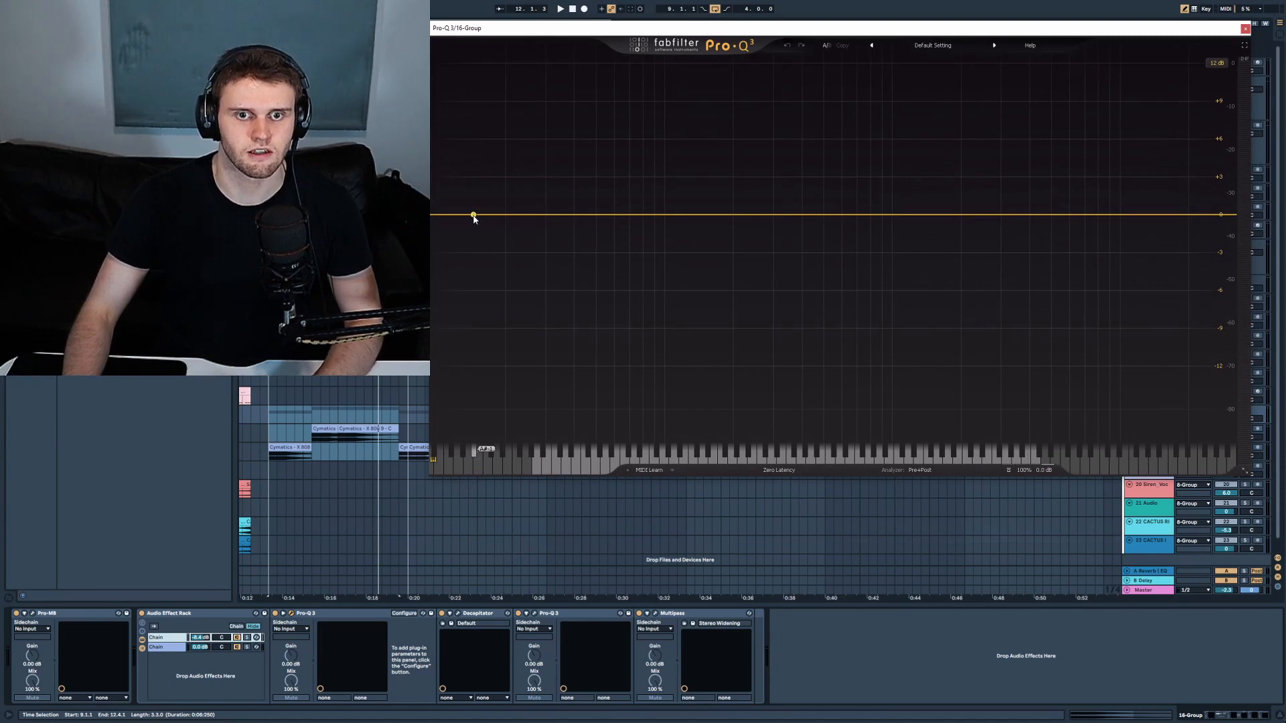
pyautogui.click(474, 216)
pyautogui.moveTo(473, 216); pyautogui.dragTo(665, 255)
pyautogui.scroll(2, 665, 253)
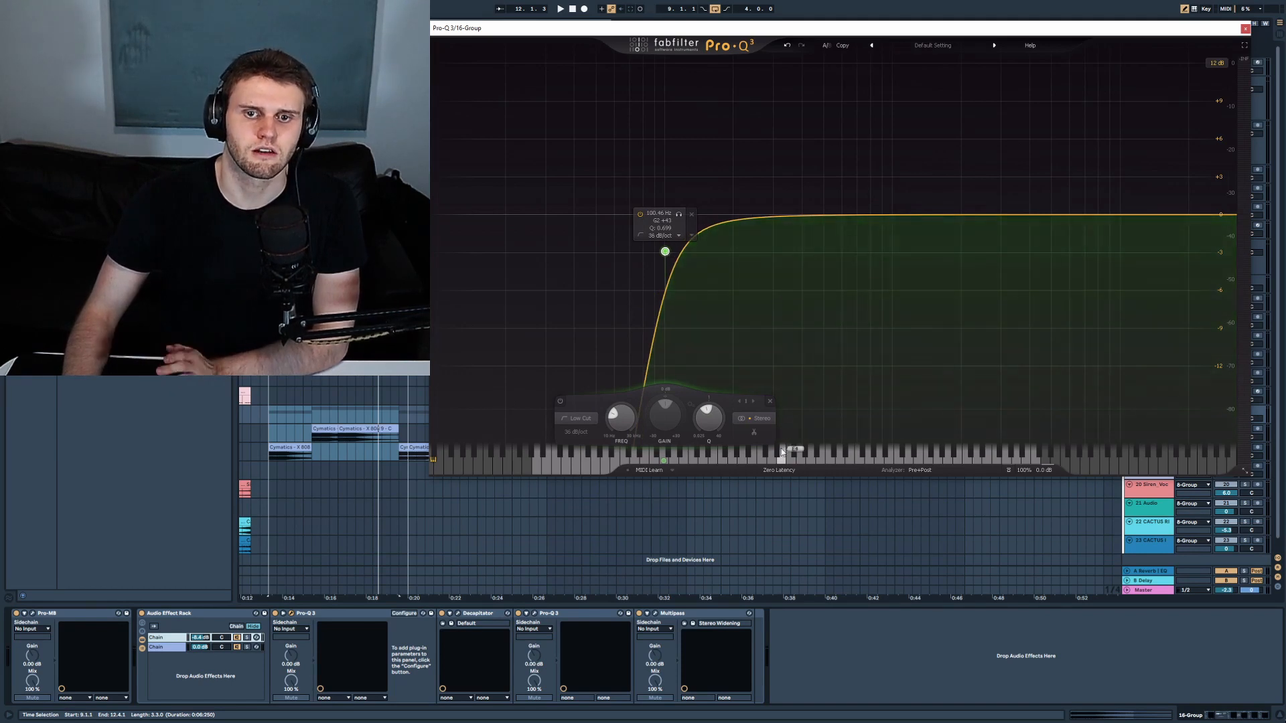
pyautogui.moveTo(666, 254); pyautogui.dragTo(734, 255)
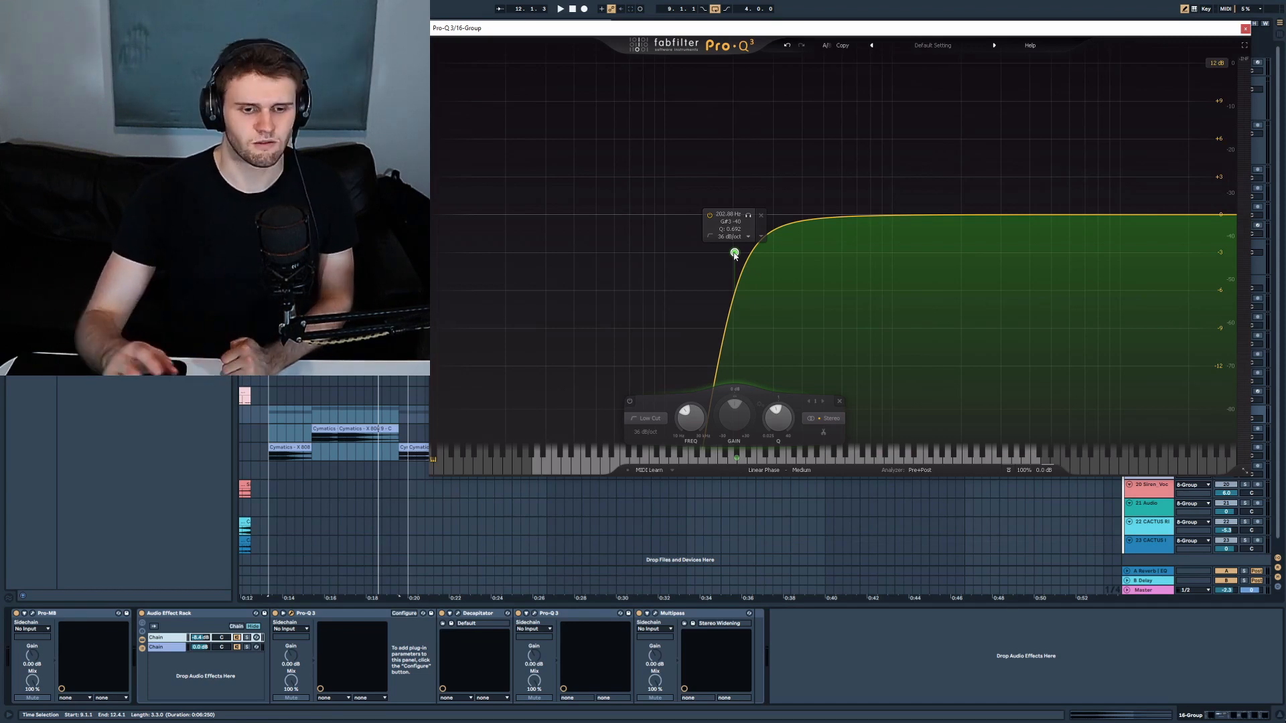
pyautogui.moveTo(734, 255); pyautogui.dragTo(690, 254)
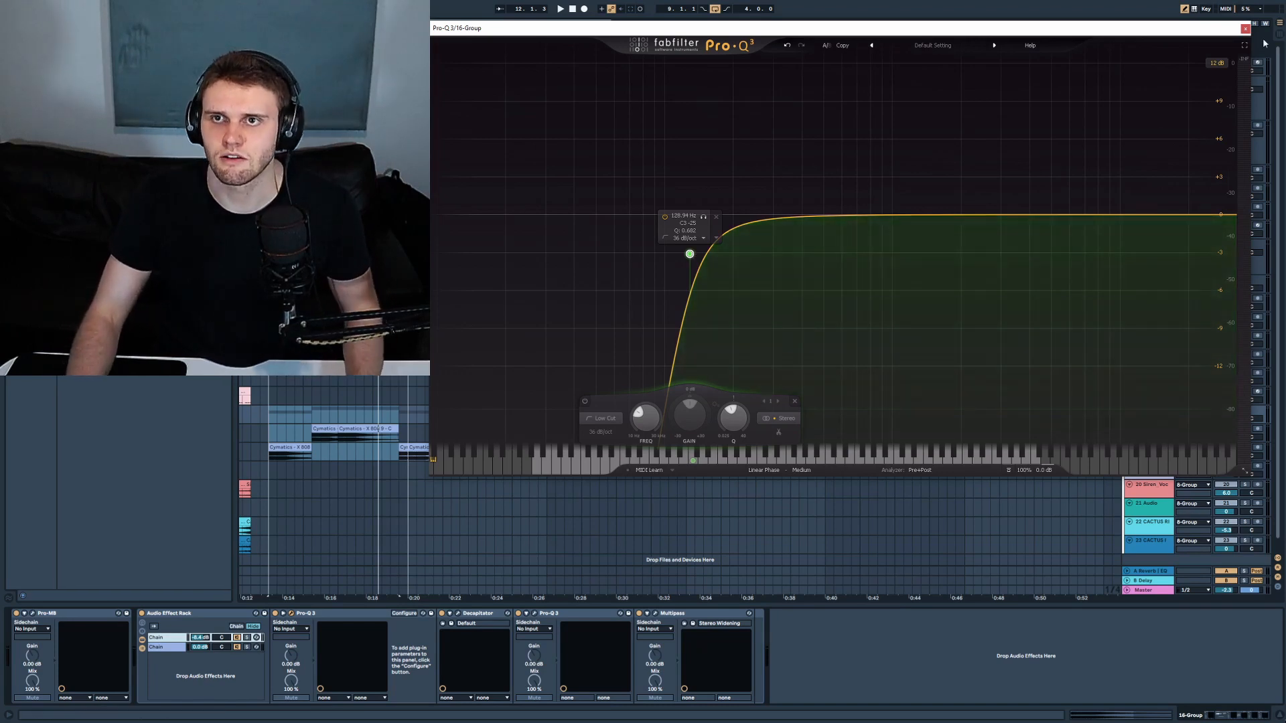
# Inspect the settings of the chain's Decapitator and second Pro-Q 3
pyautogui.click(1245, 29)
pyautogui.click(458, 613)
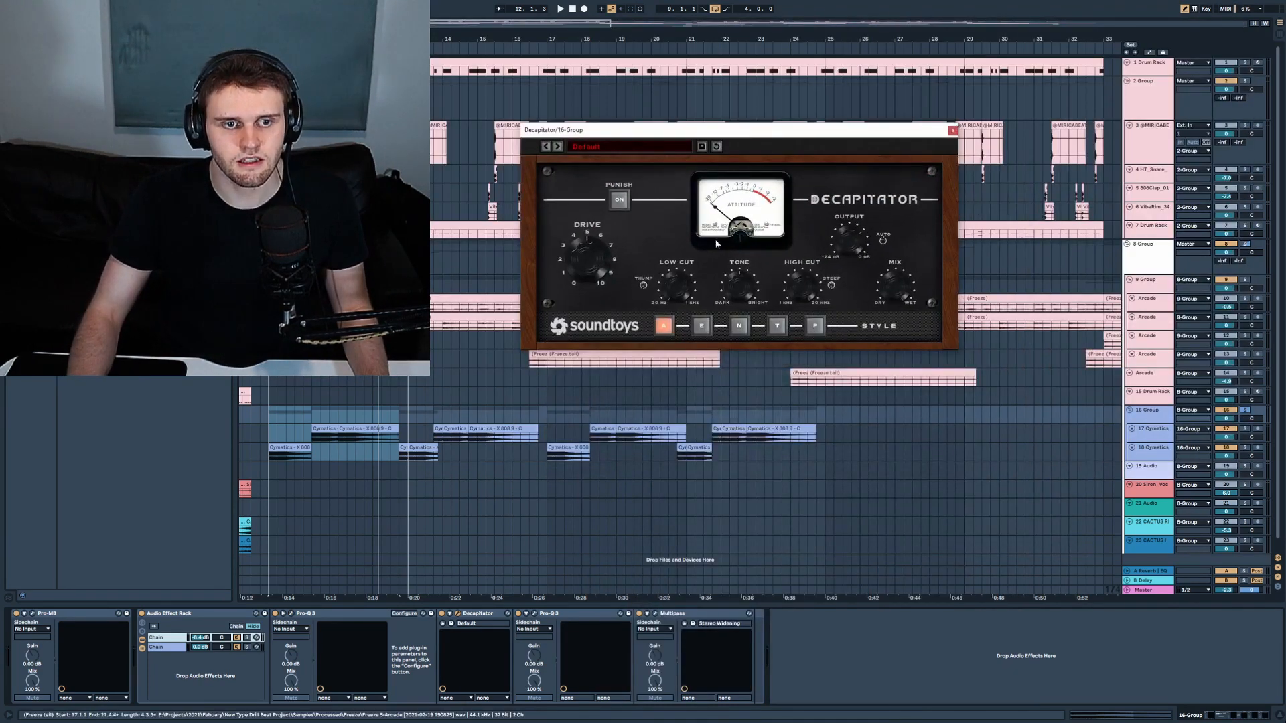
pyautogui.click(952, 130)
pyautogui.click(534, 614)
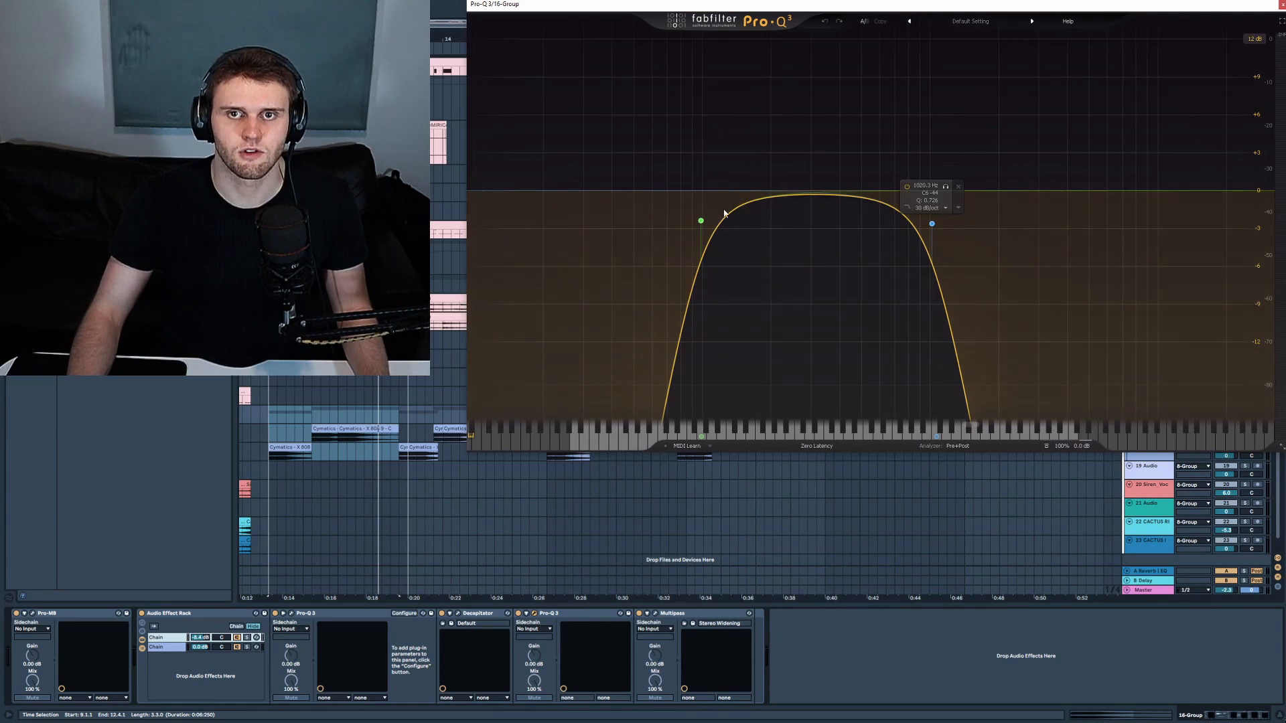
# Bypass the second Pro-Q 3, solo the first rack chain and play the 808 with the first Pro-Q 3 open
pyautogui.hotkey('ctrl', 'alt', 'p')
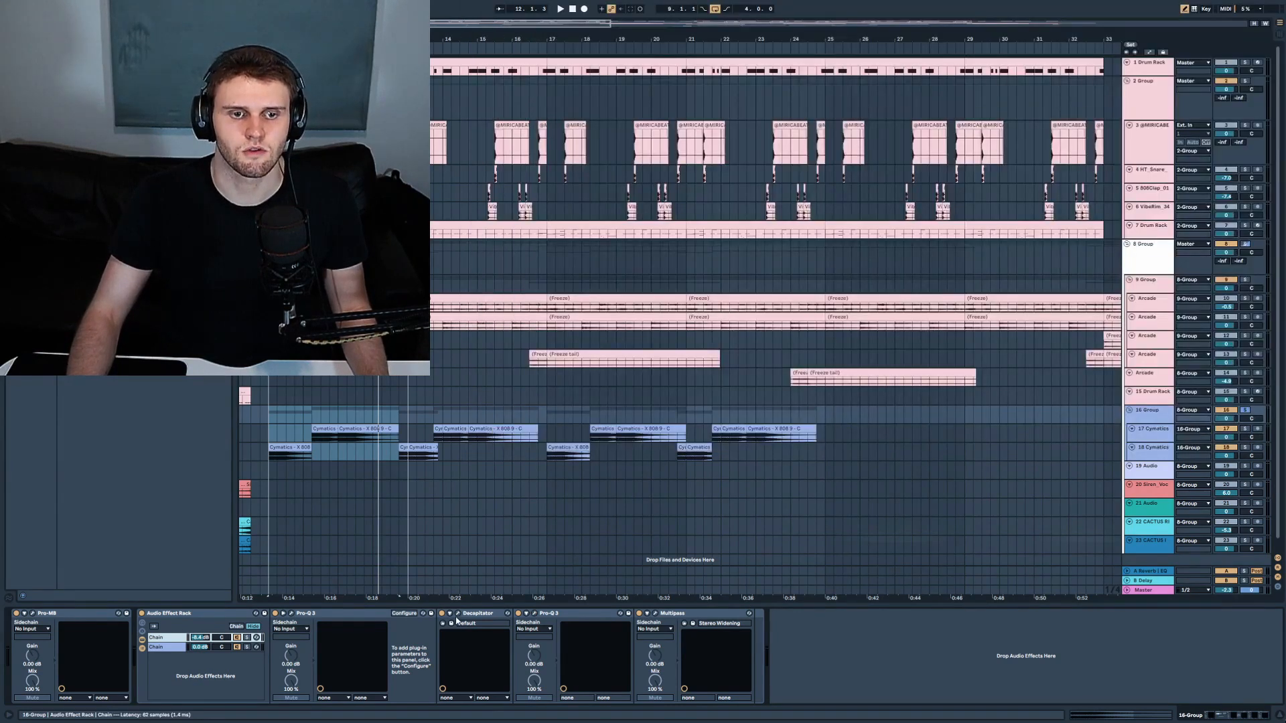
pyautogui.click(535, 615)
pyautogui.click(519, 614)
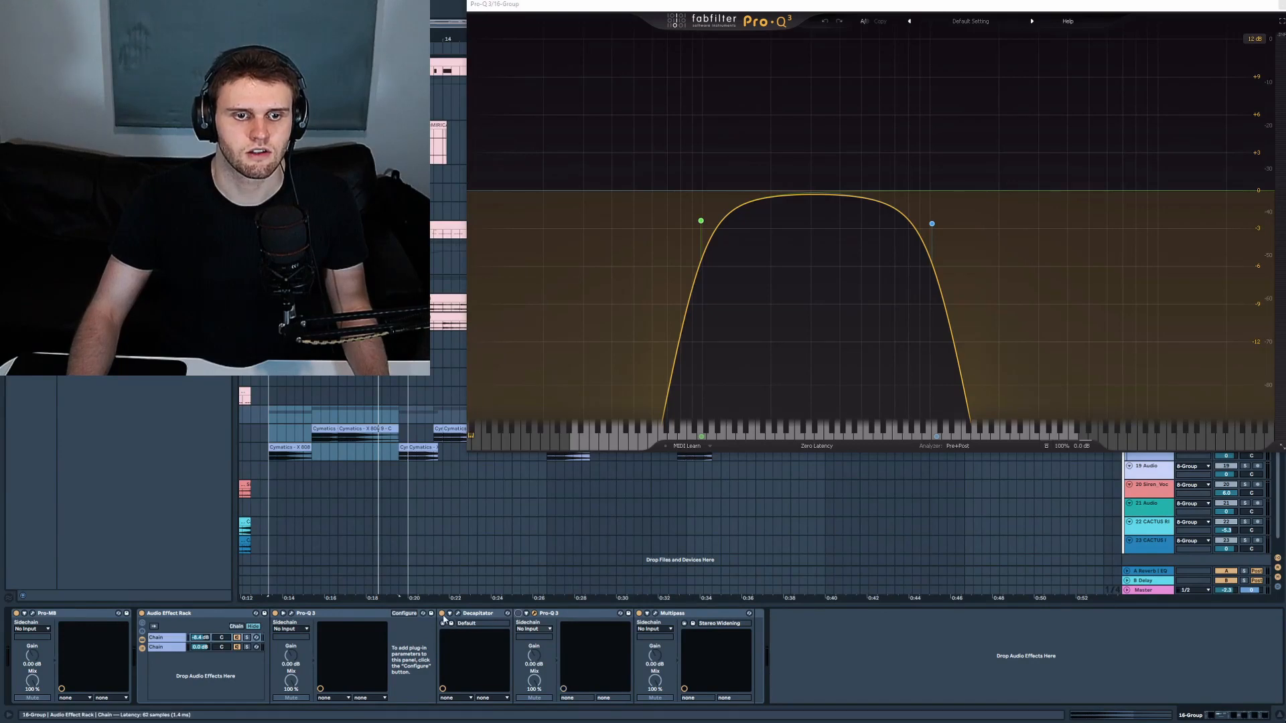
pyautogui.click(291, 613)
pyautogui.click(247, 639)
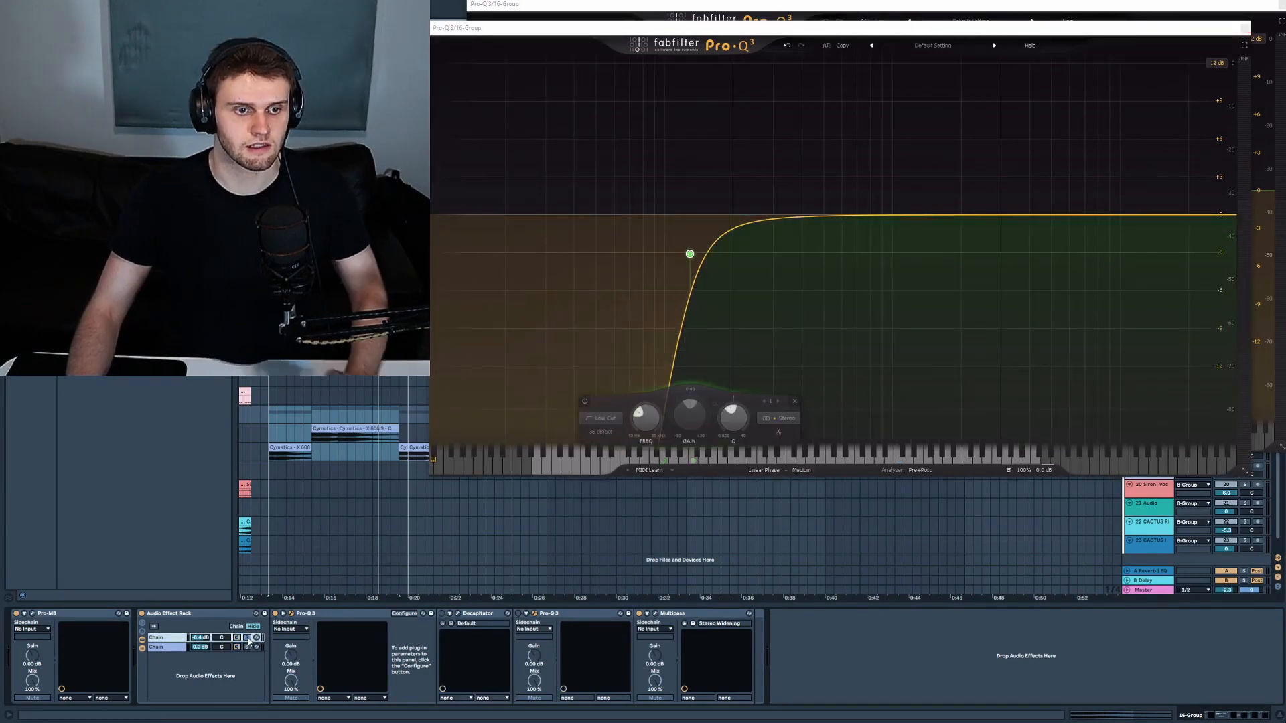
pyautogui.press('space')
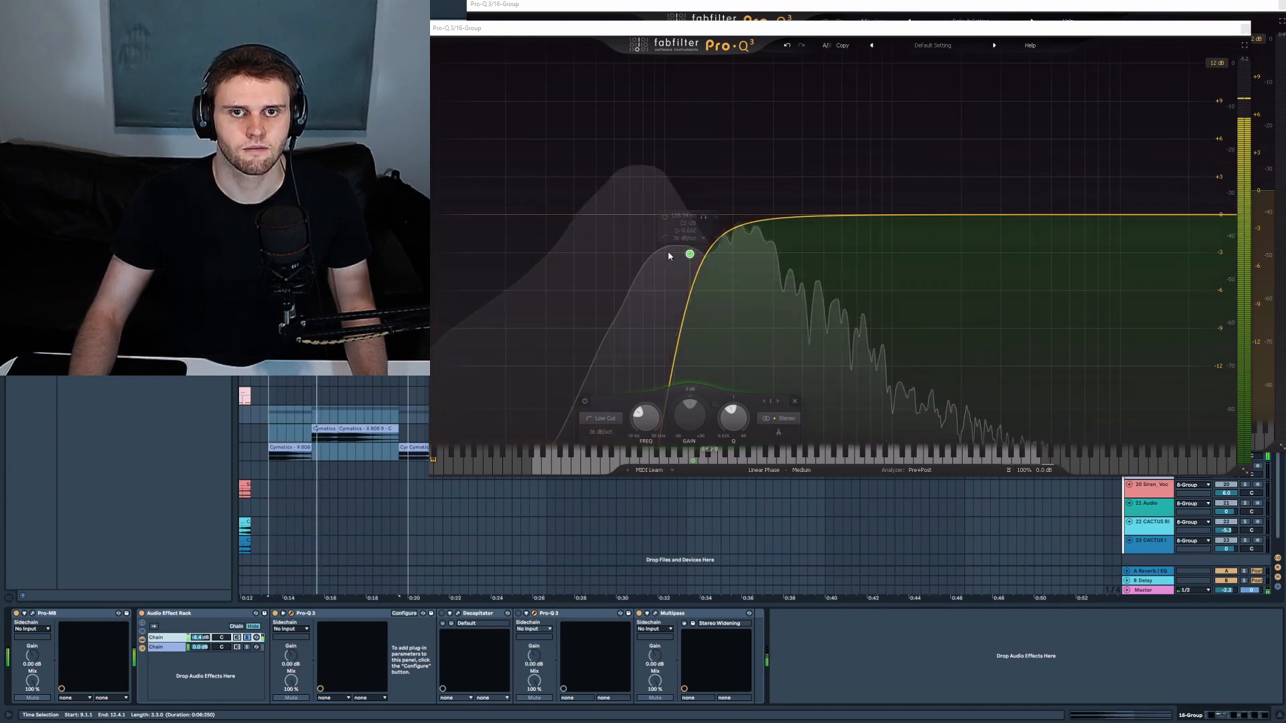
# Sweep the first Pro-Q 3's low cut down to about 102 Hz during playback, and return it to about 129 Hz
pyautogui.moveTo(690, 254)
pyautogui.mouseDown()
pyautogui.moveTo(682, 236)
pyautogui.moveTo(676, 253)
pyautogui.mouseUp()
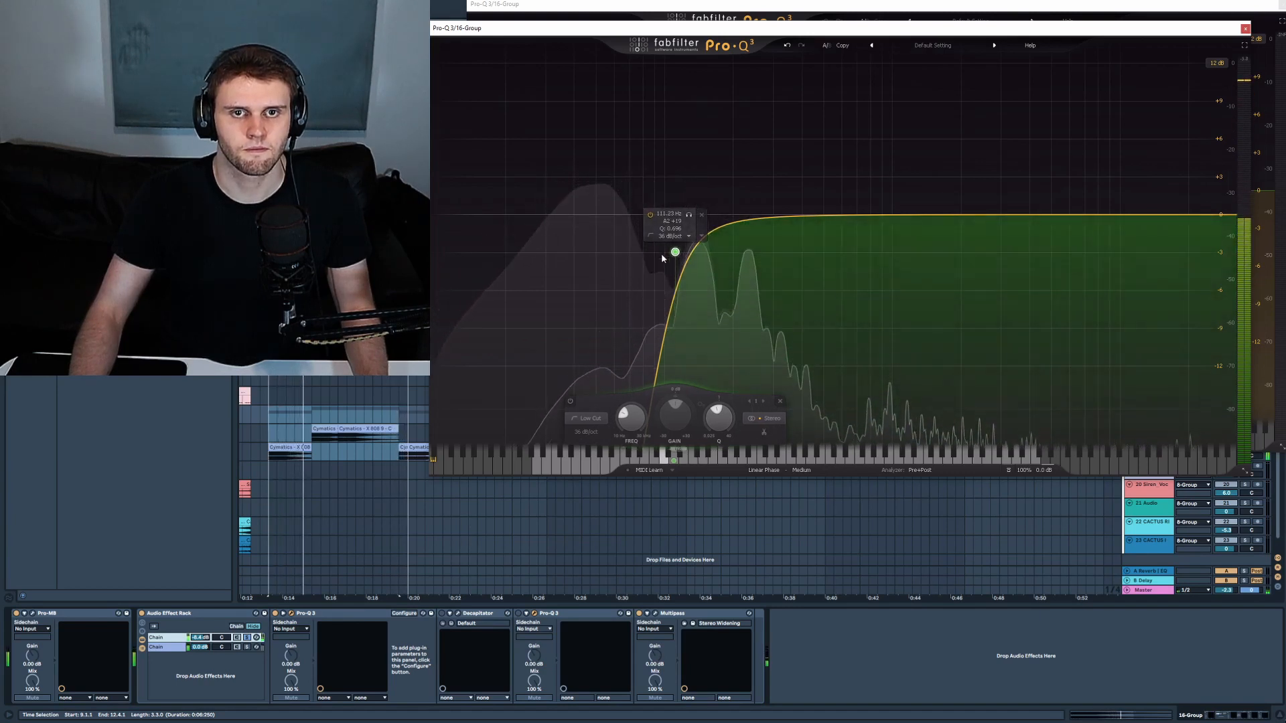
pyautogui.moveTo(676, 252); pyautogui.dragTo(667, 251)
pyautogui.press('space')
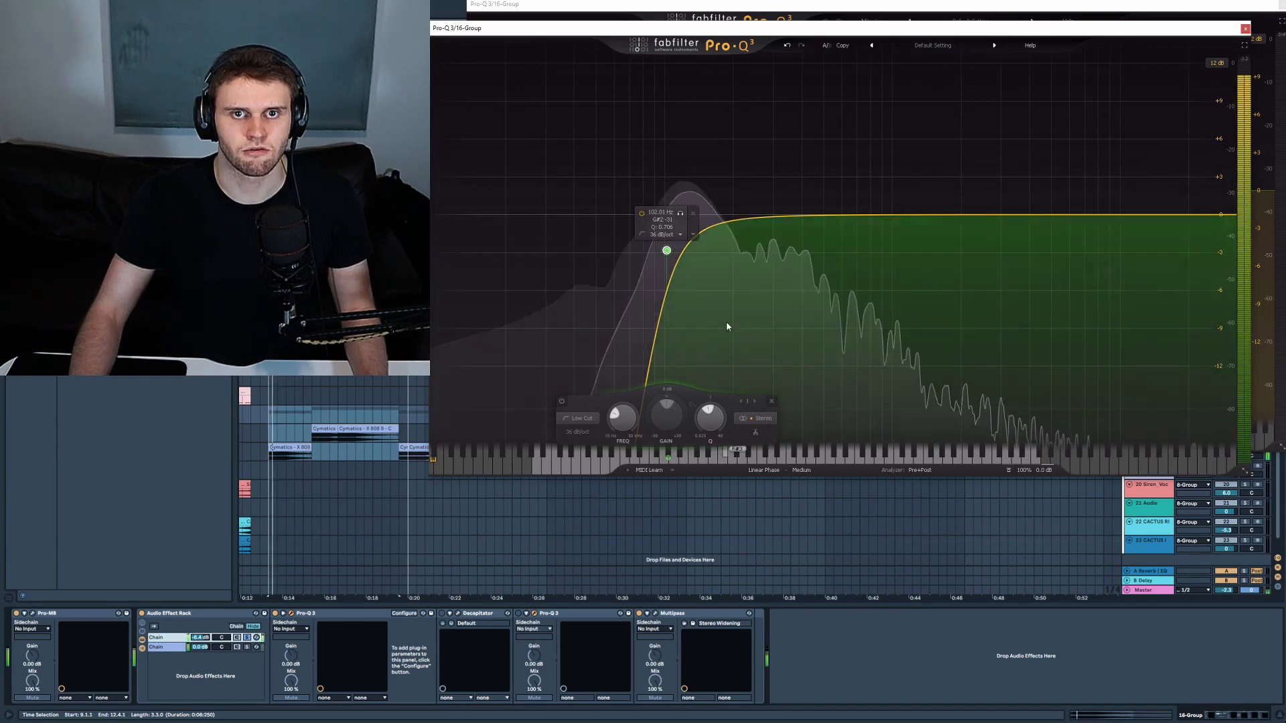
pyautogui.moveTo(671, 253)
pyautogui.mouseDown()
pyautogui.moveTo(666, 218)
pyautogui.moveTo(679, 215)
pyautogui.moveTo(668, 252)
pyautogui.mouseUp()
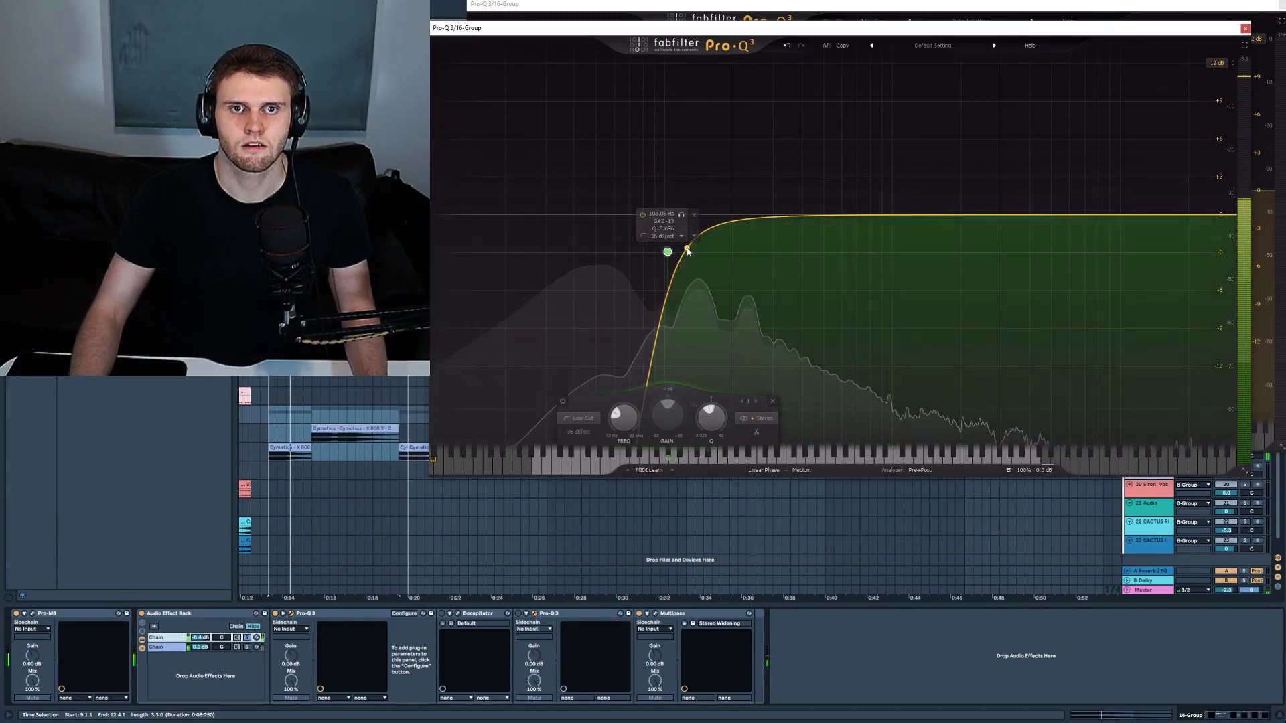
pyautogui.moveTo(668, 252); pyautogui.dragTo(690, 251)
# Switch the Decapitator and the second Pro-Q 3 back on while the soloed chain plays
pyautogui.click(551, 615)
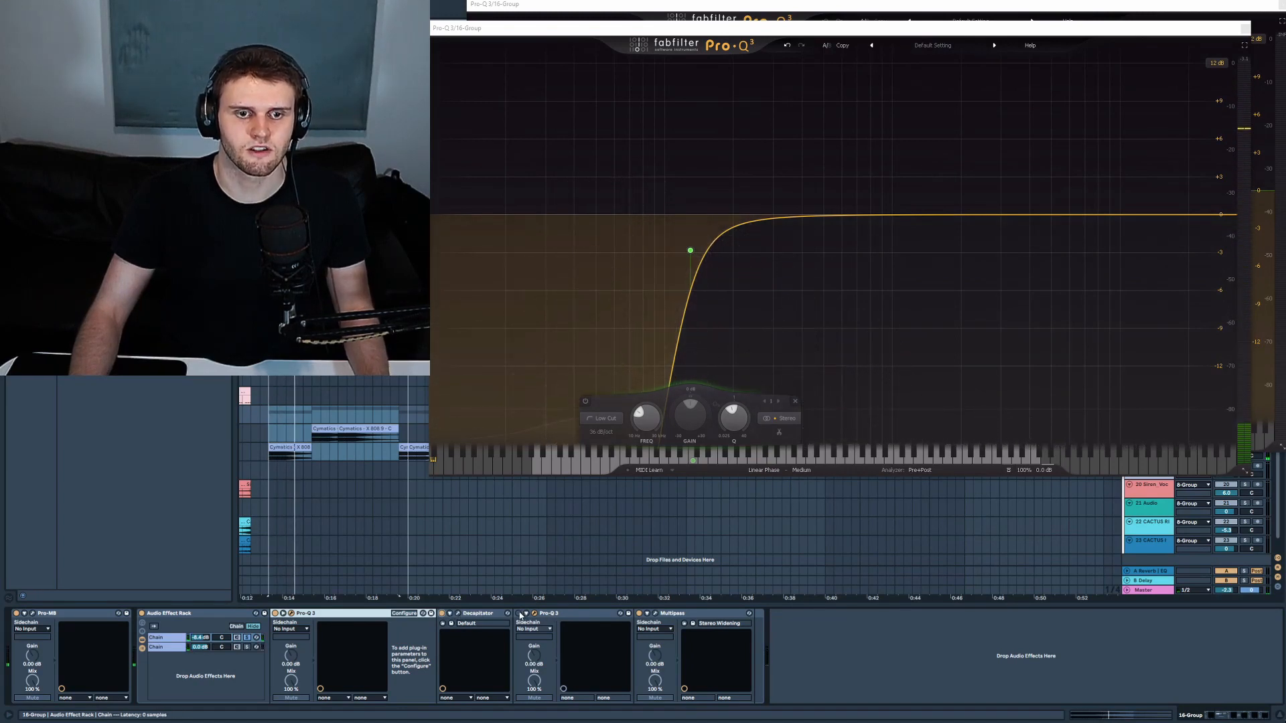
pyautogui.click(442, 613)
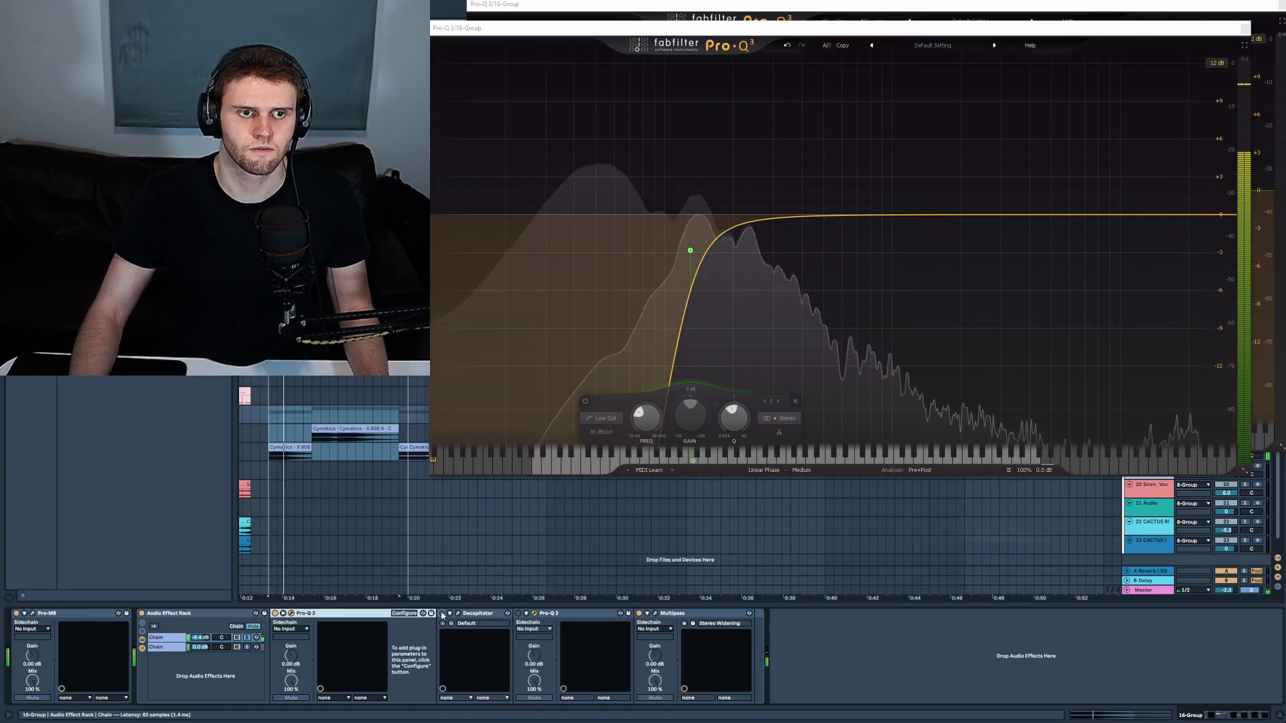
pyautogui.click(520, 615)
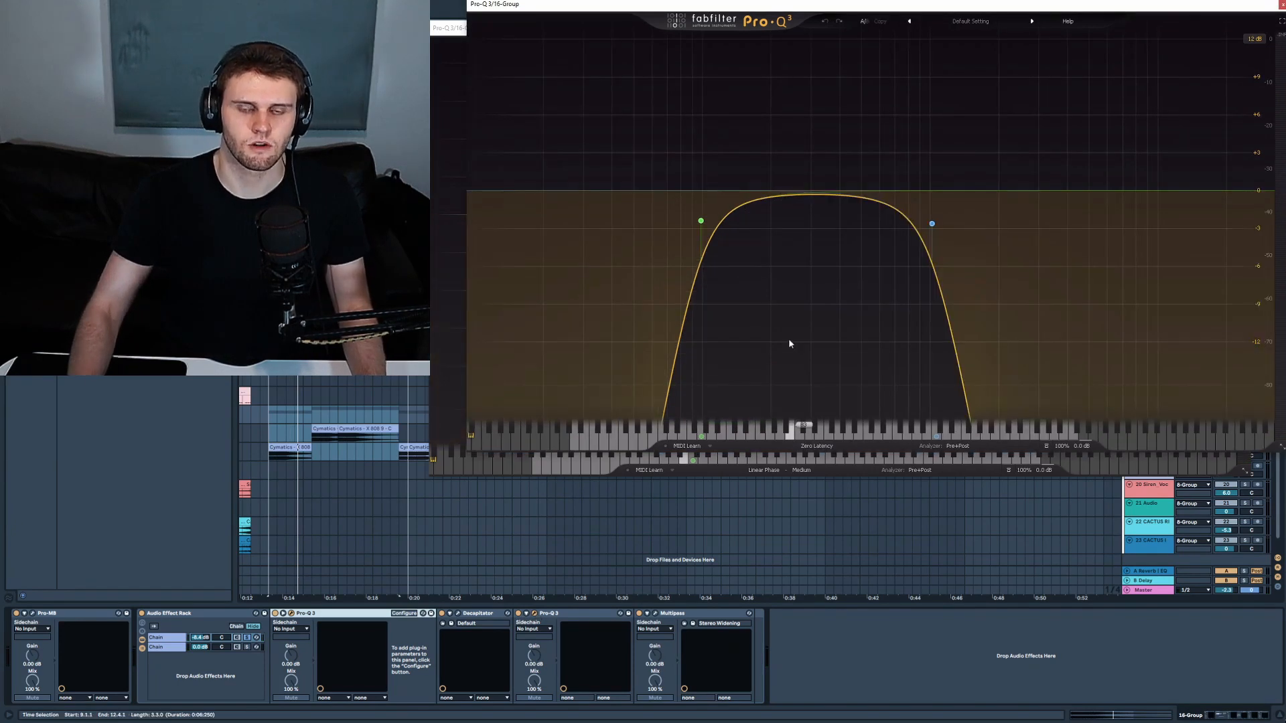
# Lower the second Pro-Q 3's high cut to about 600 Hz while the 808 plays
pyautogui.press('space')
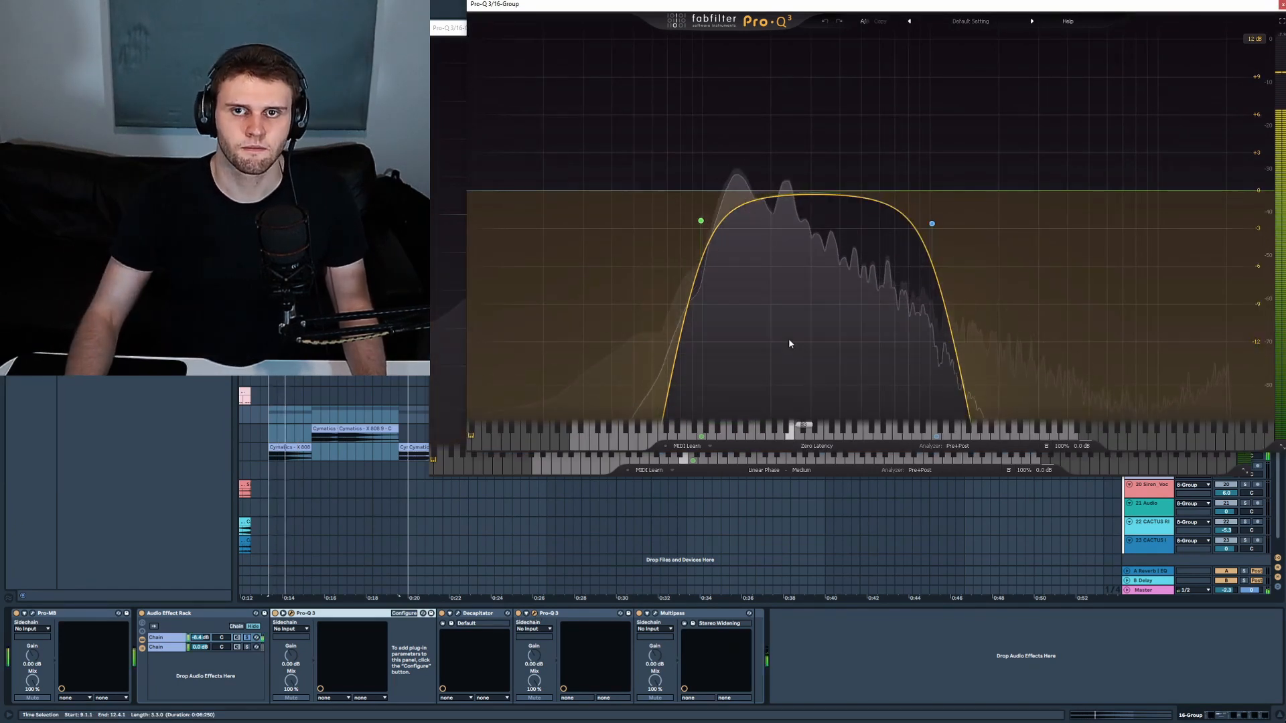
pyautogui.moveTo(931, 224); pyautogui.dragTo(881, 223)
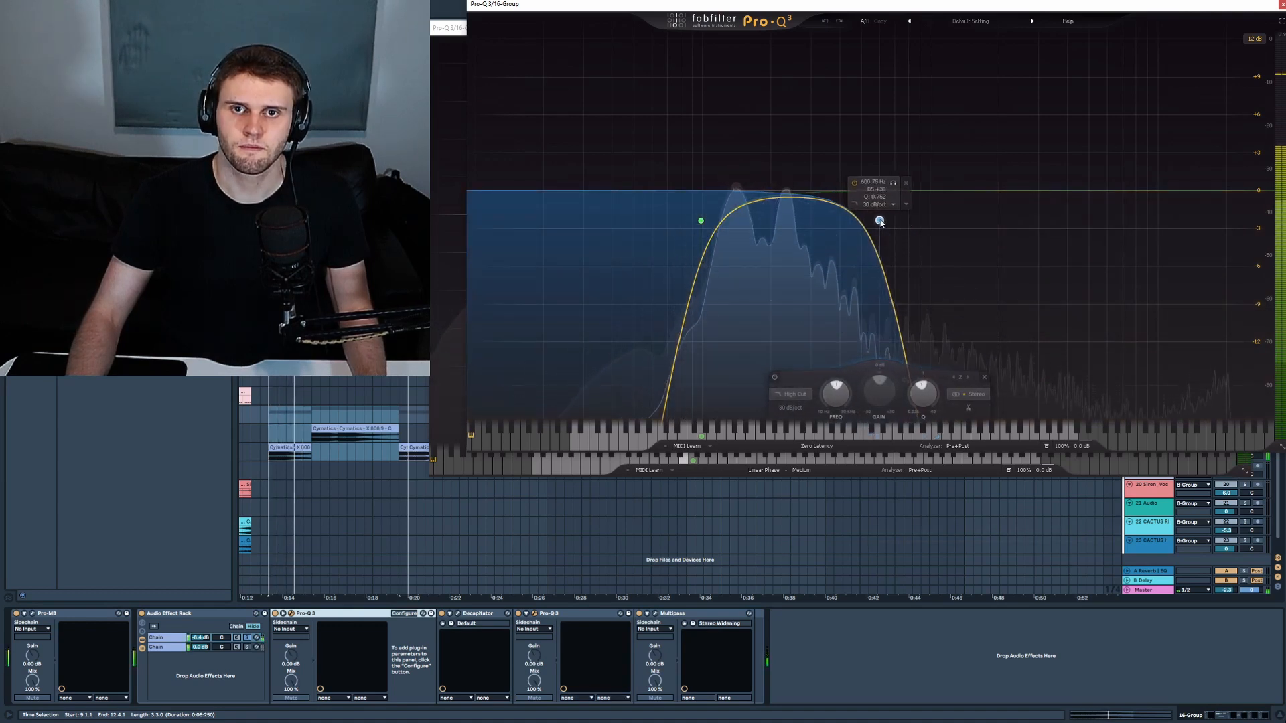
pyautogui.press('space')
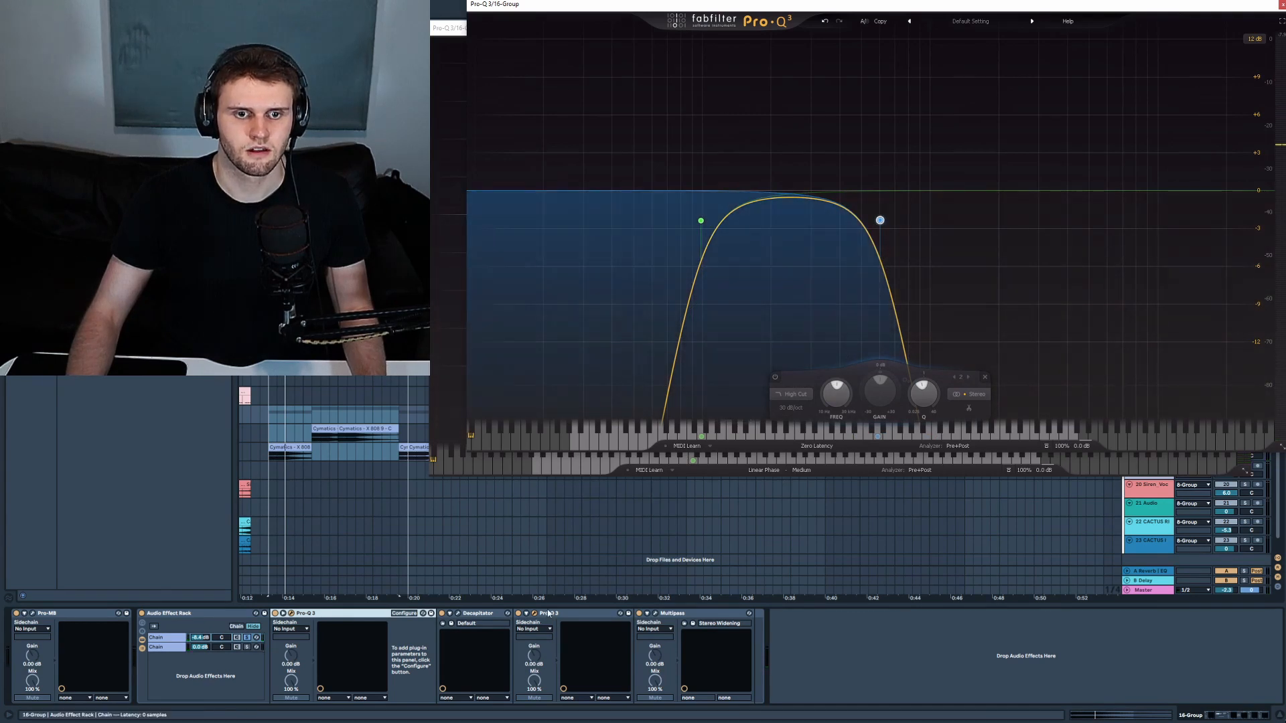
# Copy the second Pro-Q 3 to after the rack, remove the copy's low cut and set its high cut to about 1025 Hz
pyautogui.click(557, 615)
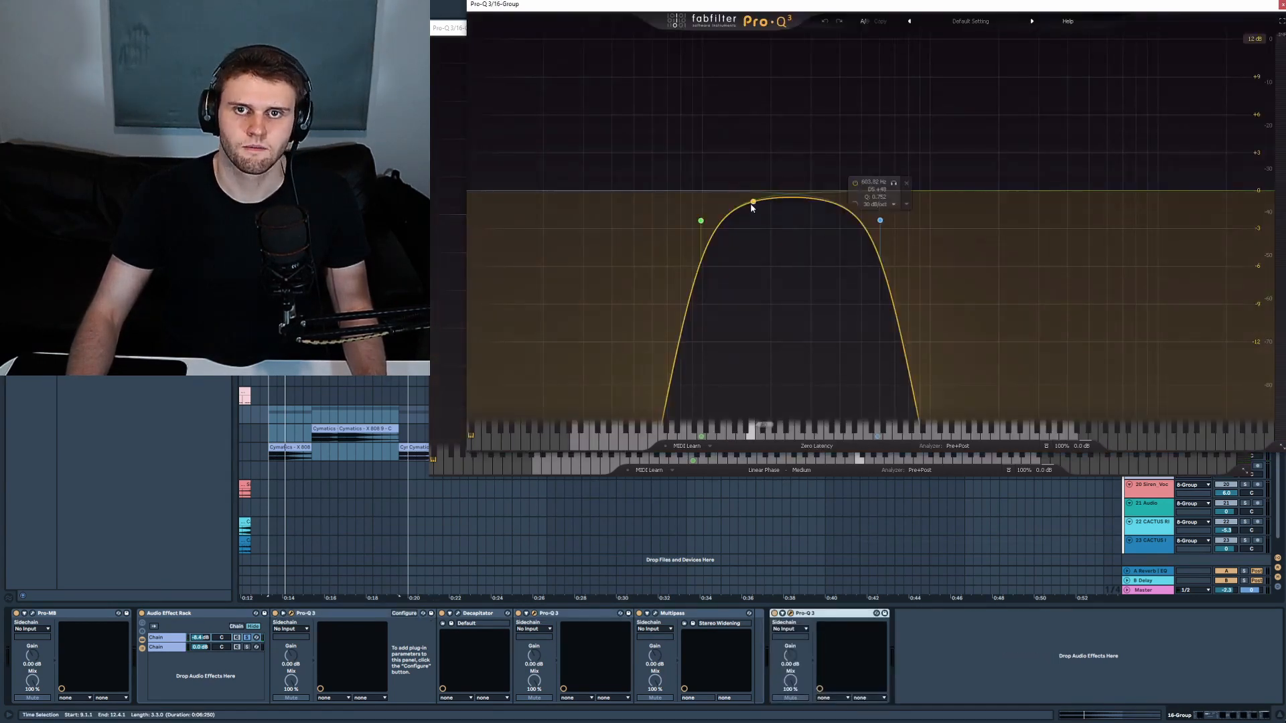
pyautogui.click(727, 183)
pyautogui.moveTo(880, 220); pyautogui.dragTo(933, 214)
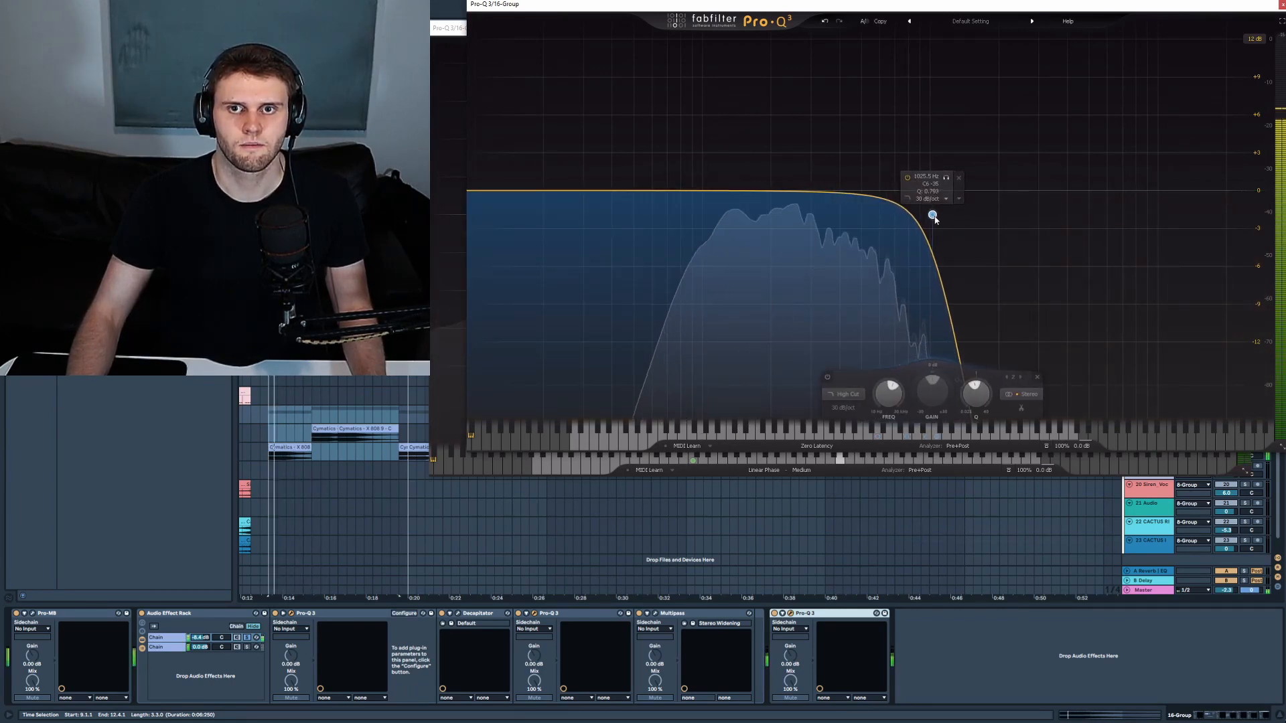
pyautogui.press('space')
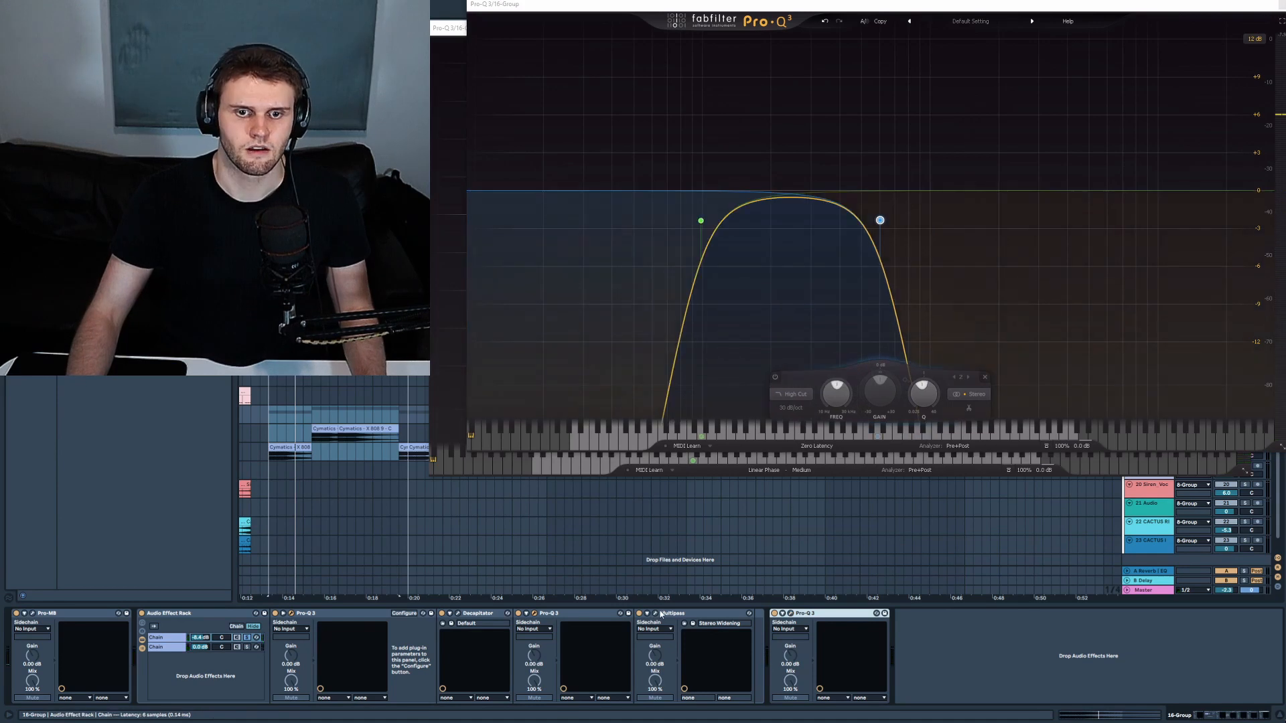
# Lower the band crossover in Multipass's Stereo Widening preset to 199 Hz while the 808 plays, and close the plug-in
pyautogui.click(655, 613)
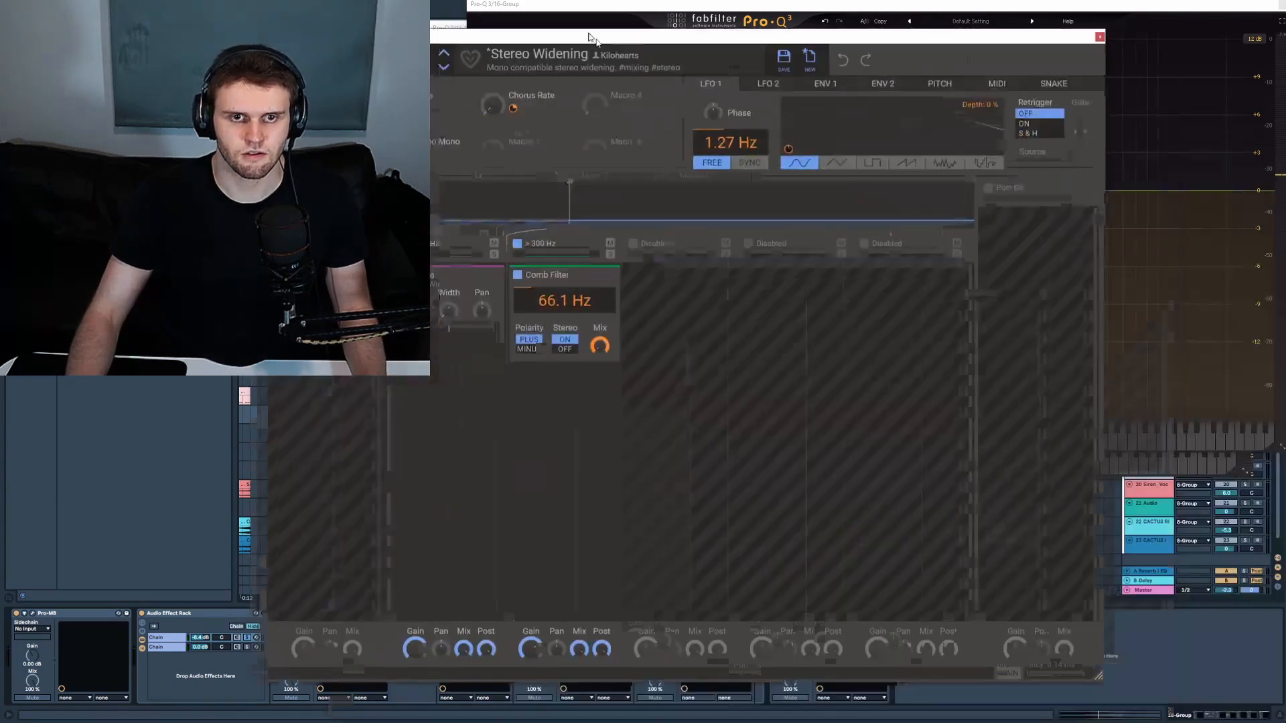
pyautogui.moveTo(591, 37); pyautogui.dragTo(596, 35)
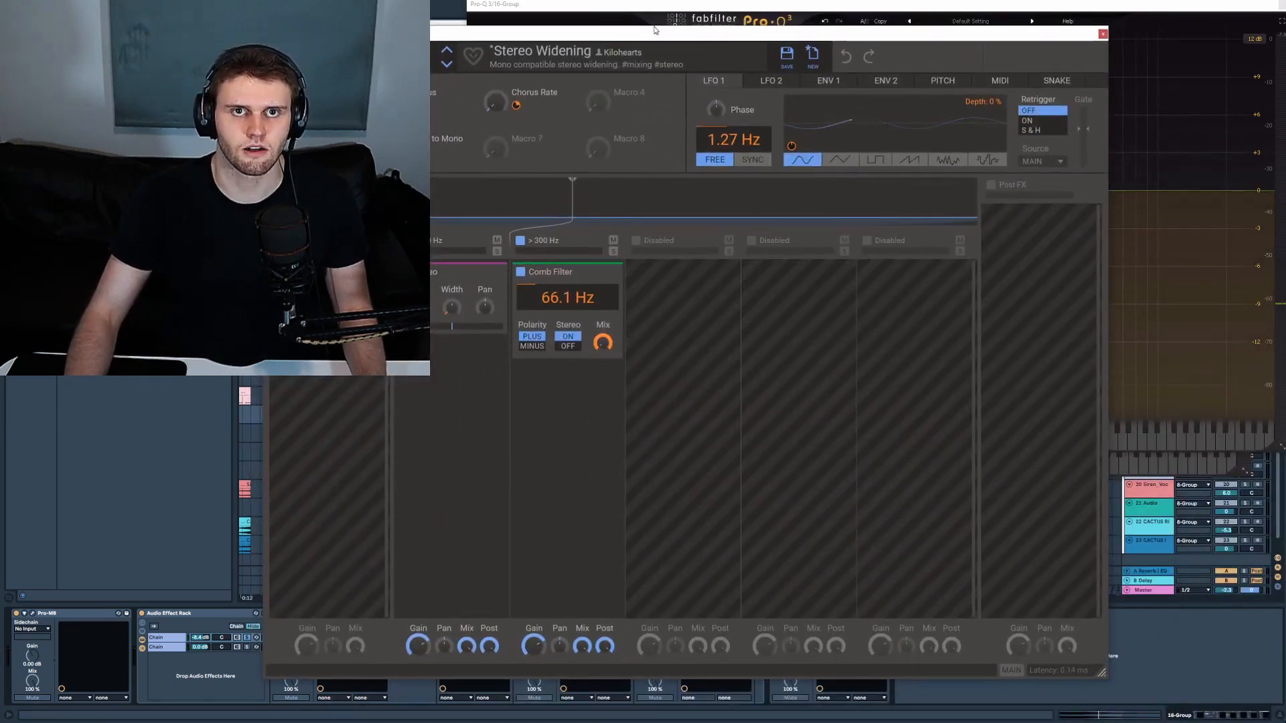
pyautogui.moveTo(1102, 672); pyautogui.dragTo(713, 595)
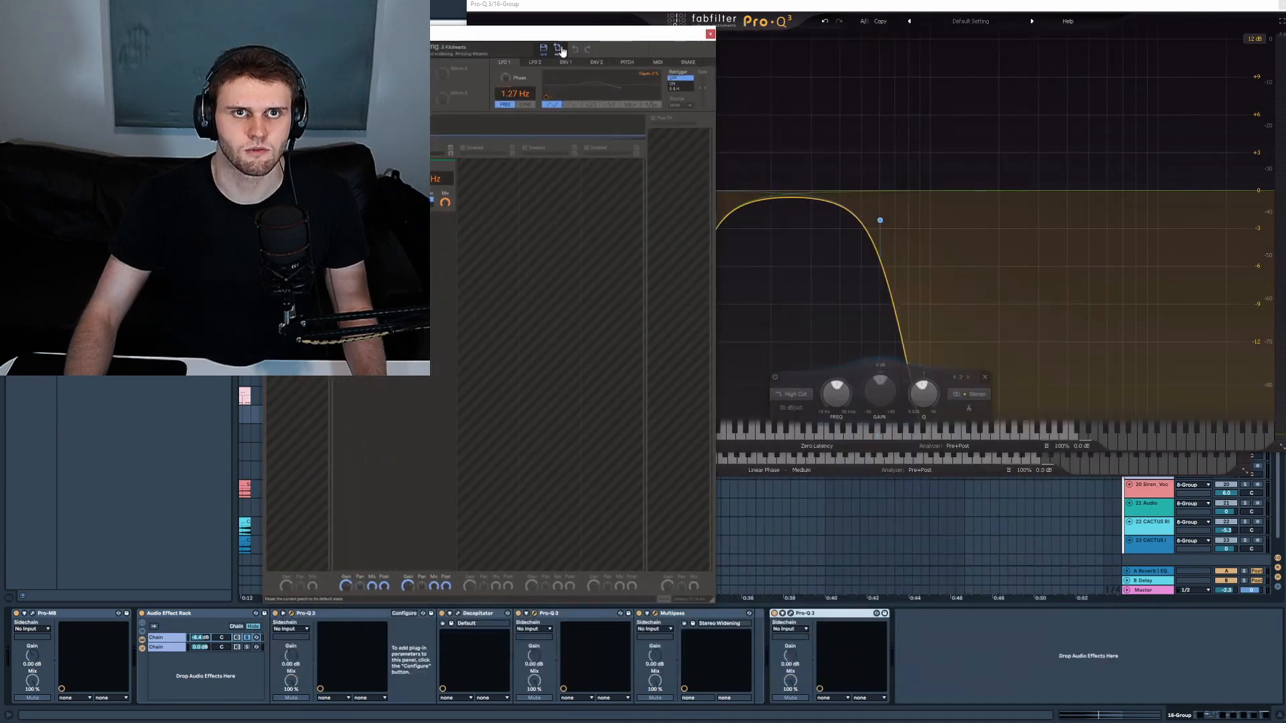
pyautogui.moveTo(561, 33); pyautogui.dragTo(845, 31)
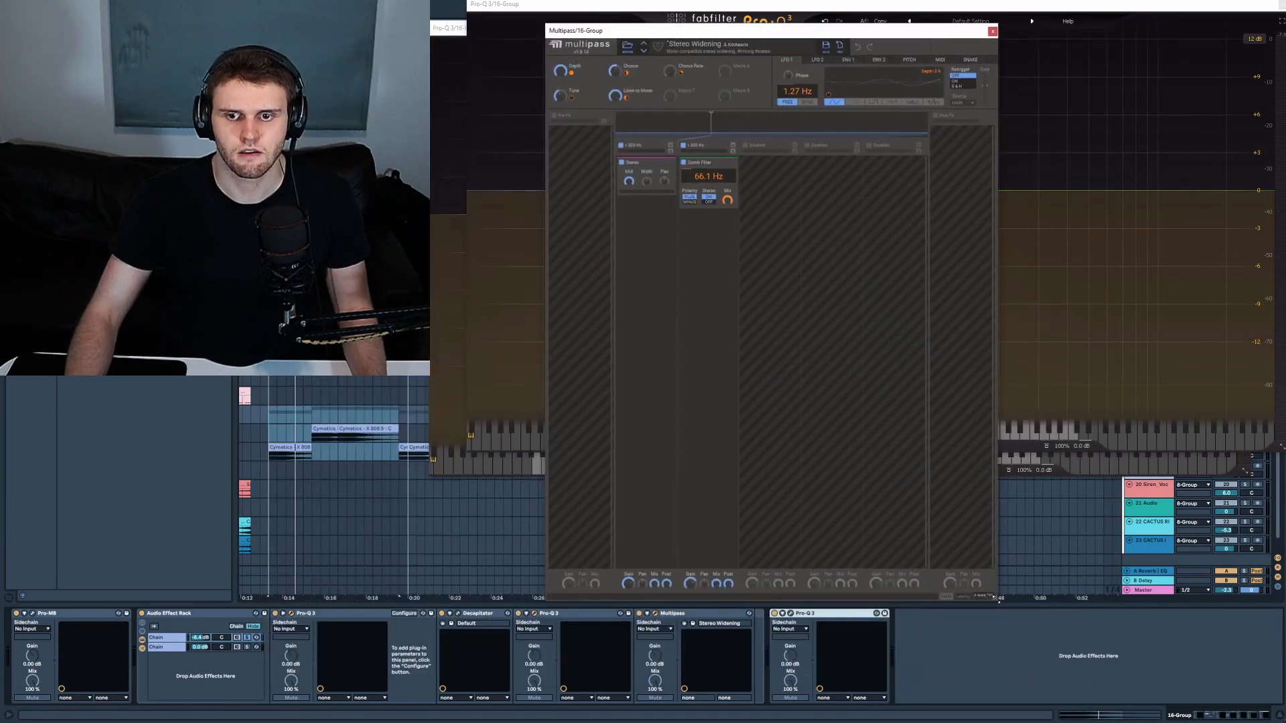
pyautogui.moveTo(998, 601); pyautogui.dragTo(1281, 499)
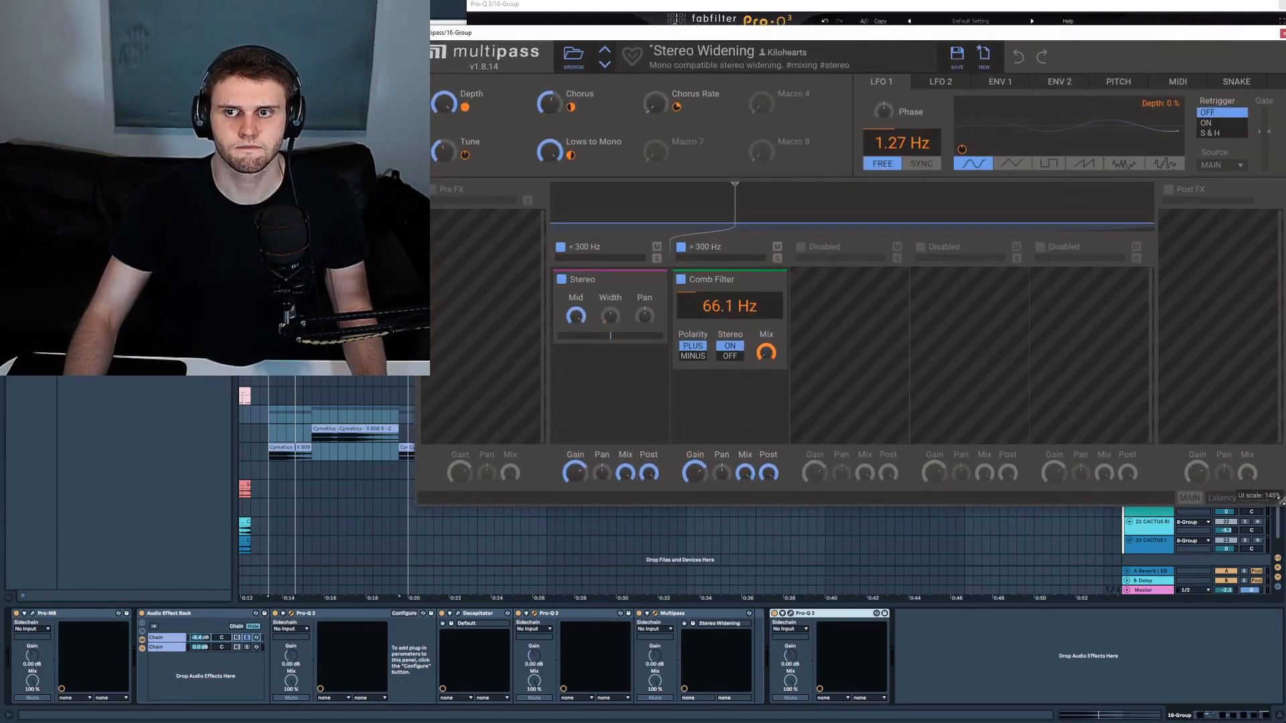
pyautogui.press('space')
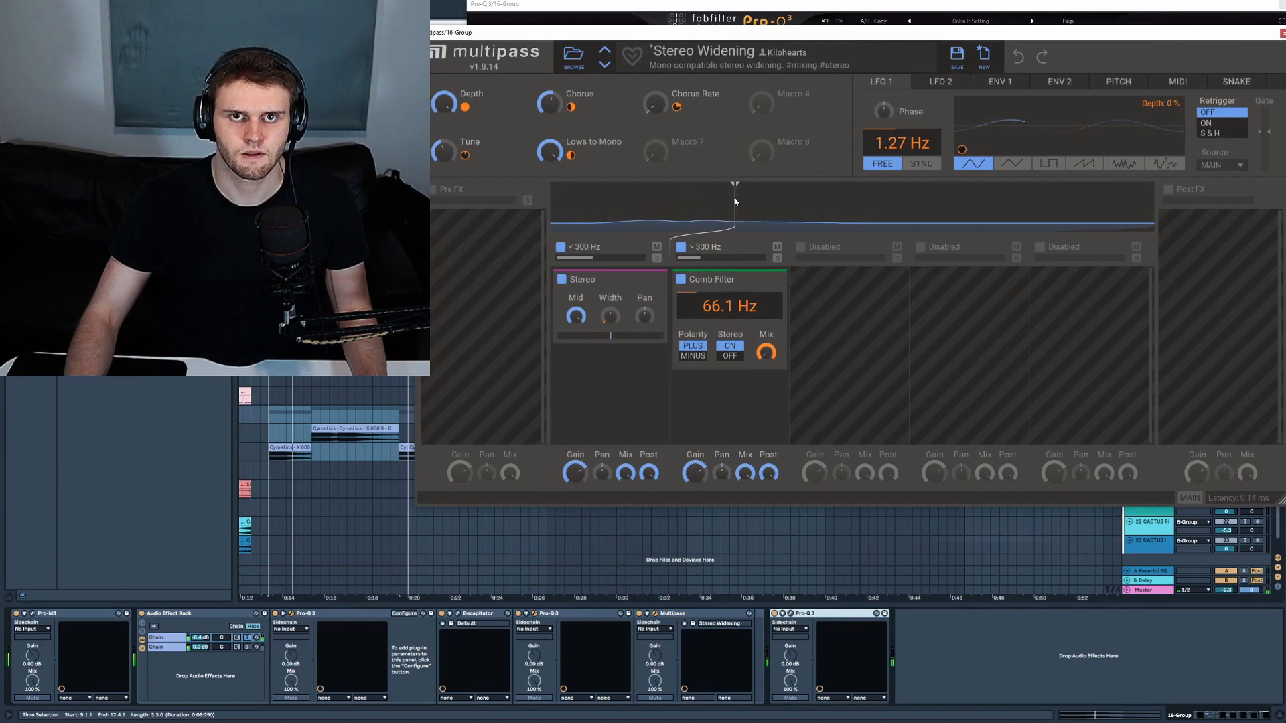
pyautogui.moveTo(722, 214); pyautogui.dragTo(689, 215)
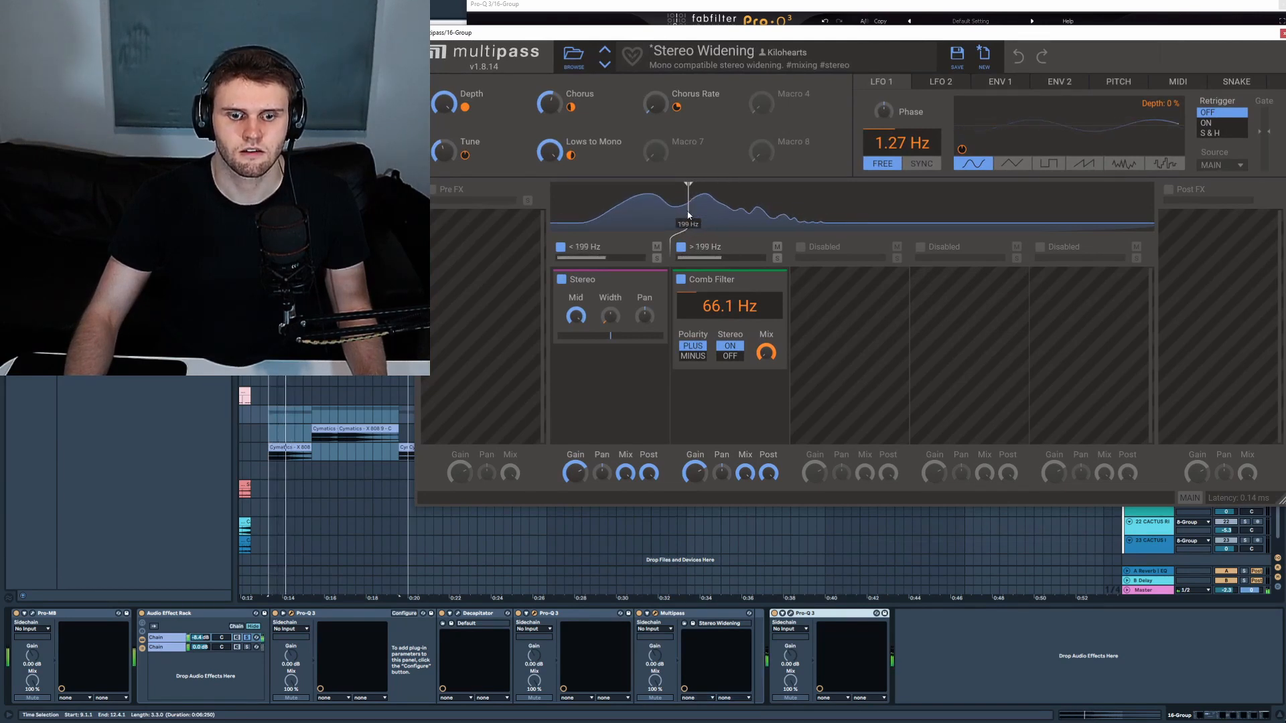
pyautogui.press('space')
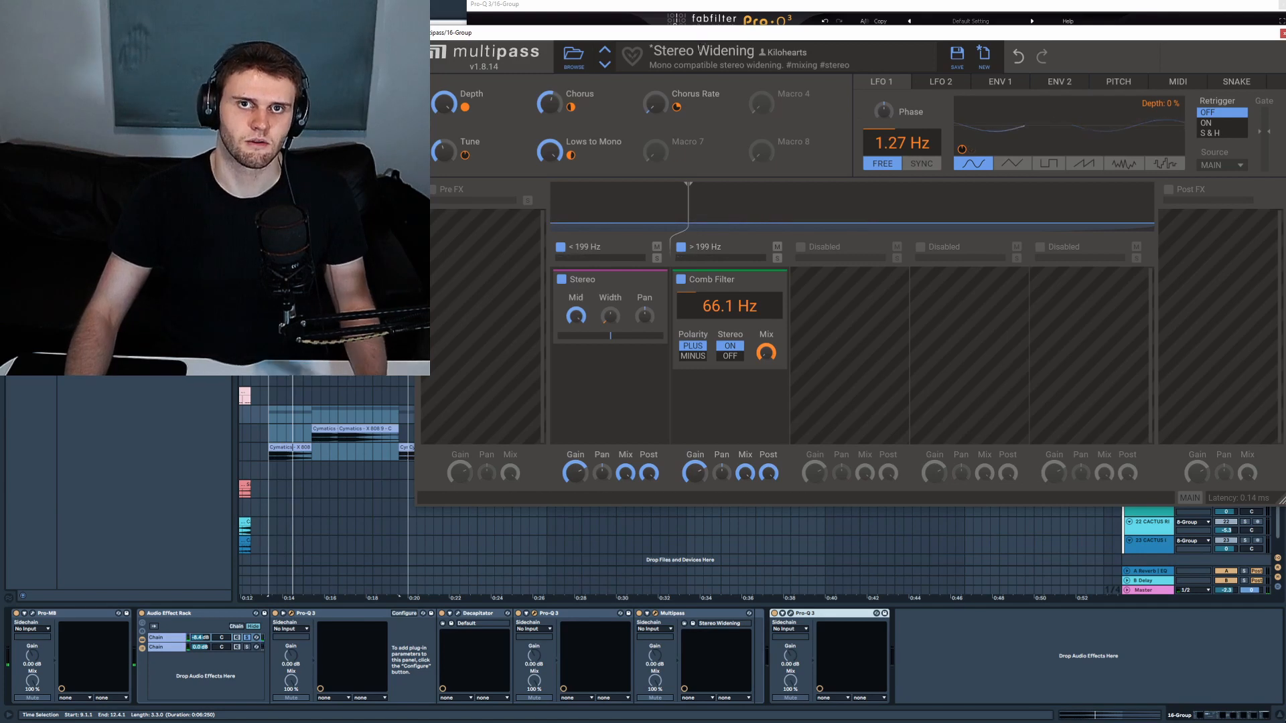
pyautogui.moveTo(1268, 37); pyautogui.dragTo(1222, 56)
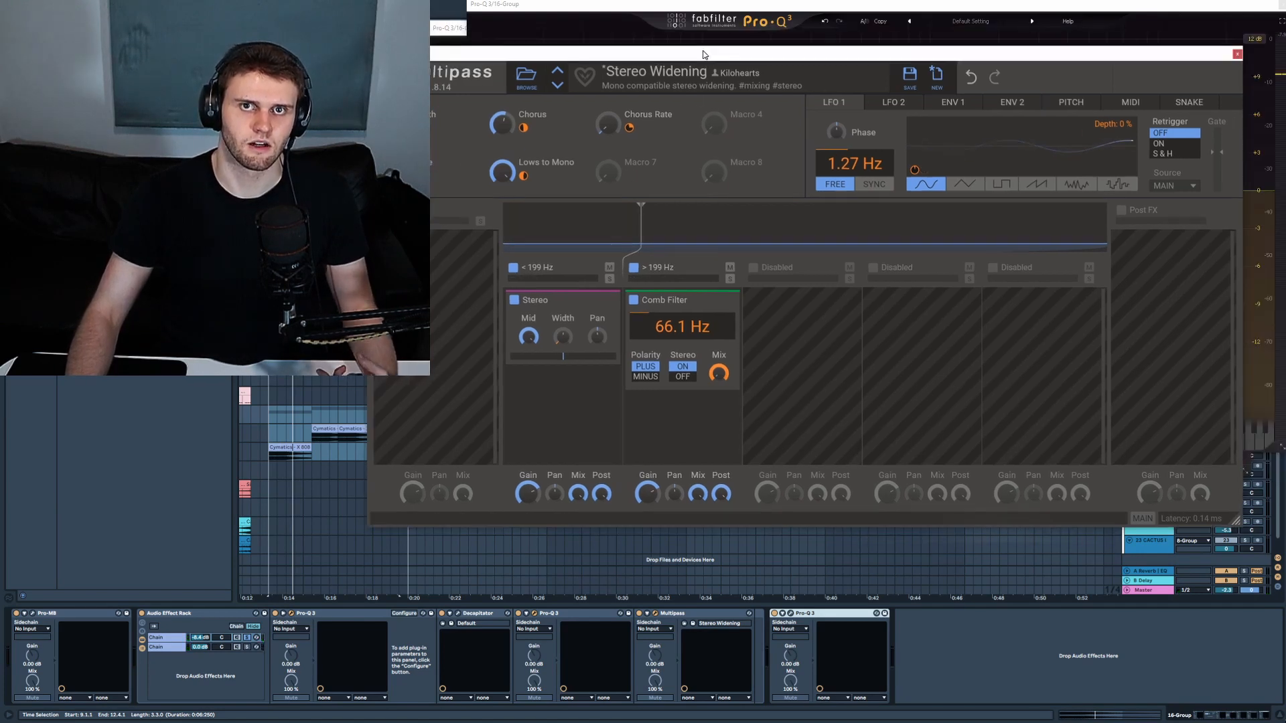
pyautogui.click(1239, 55)
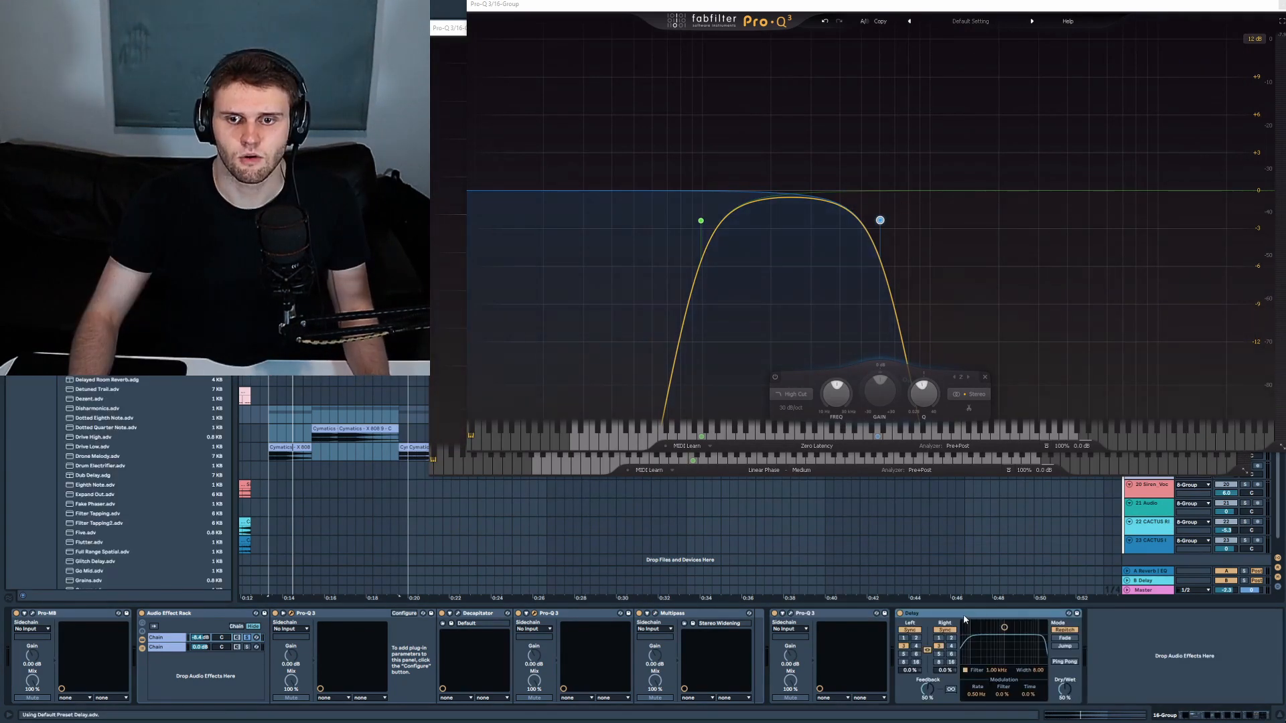
# Place a Delay after Multipass inside the rack's chain and bypass Multipass
pyautogui.moveTo(958, 614); pyautogui.dragTo(731, 631)
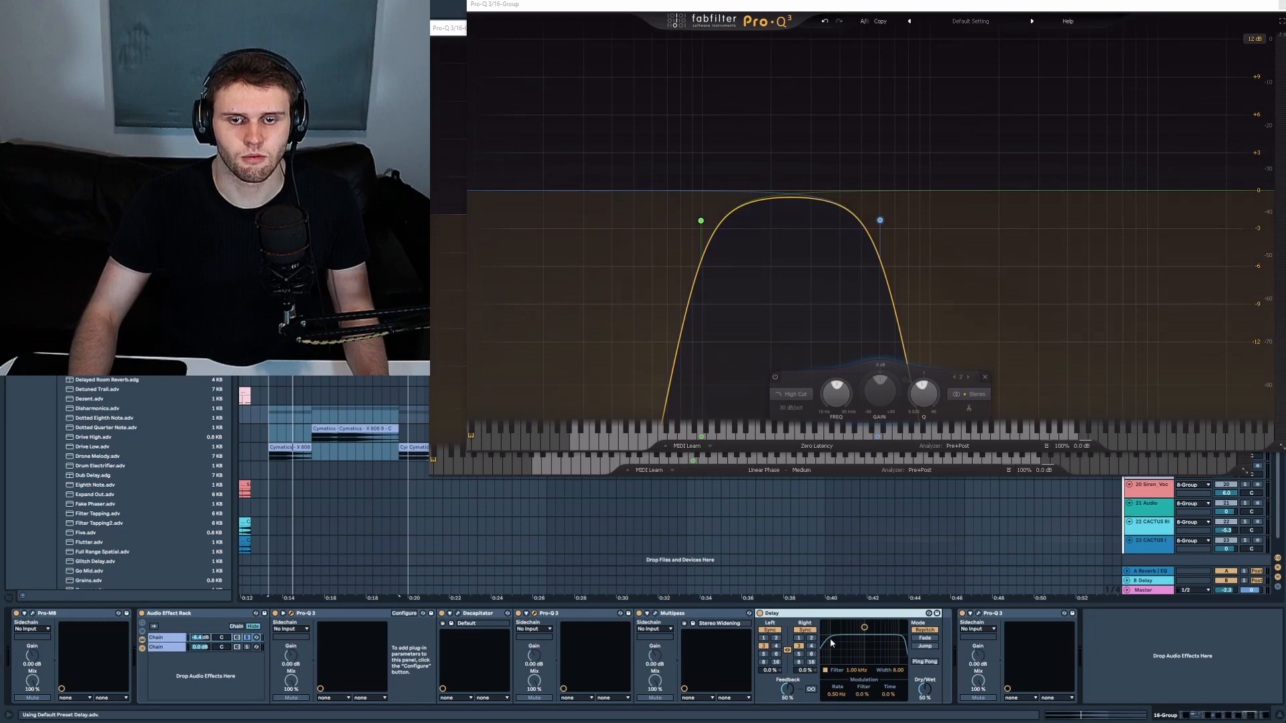
pyautogui.click(639, 613)
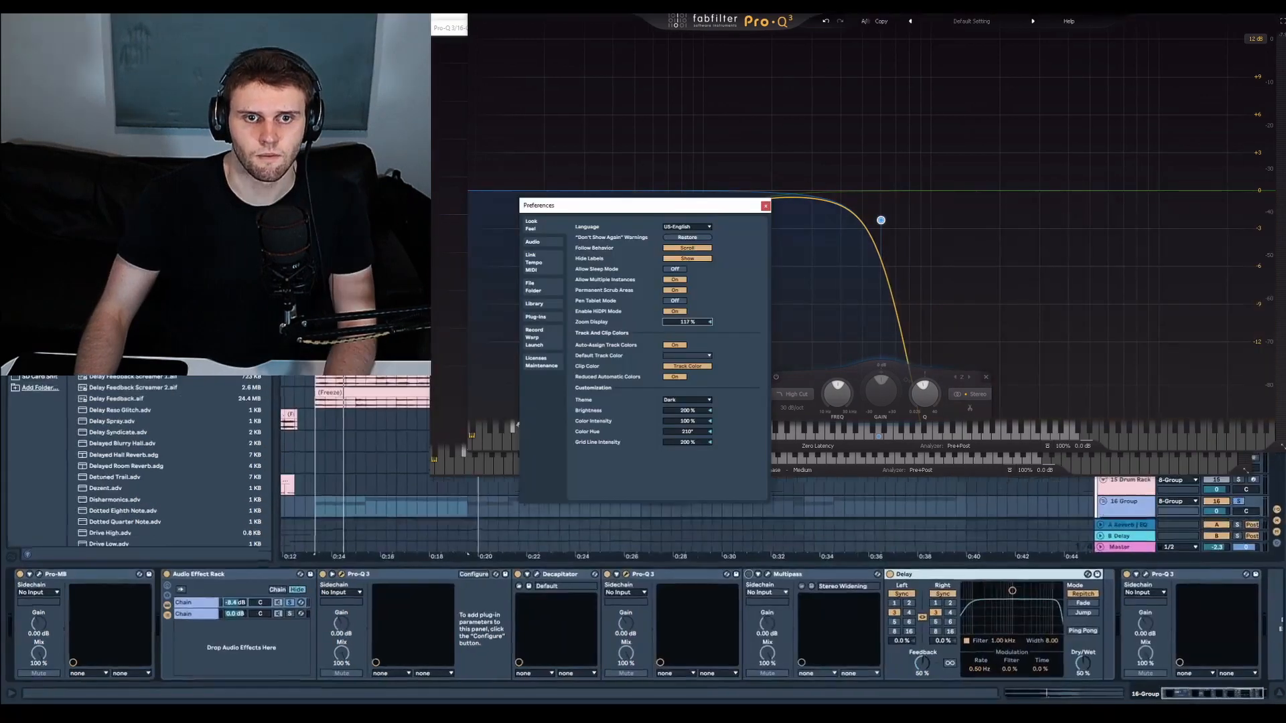
# Raise the Zoom Display percentage in the preferences to enlarge the interface
pyautogui.moveTo(687, 322); pyautogui.dragTo(688, 307)
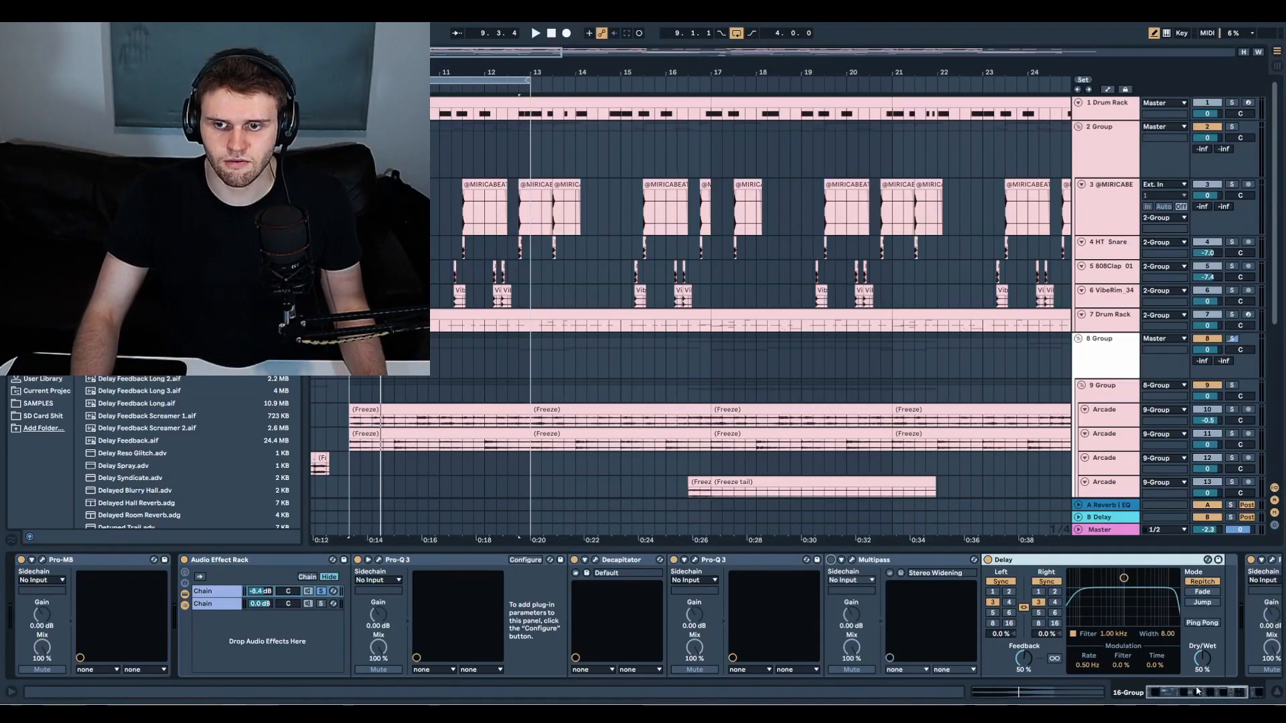
# Set the Delay to unsynced time, 1.00 ms left and 15.2 ms right, with 0% feedback and 100% dry/wet
pyautogui.click(1216, 695)
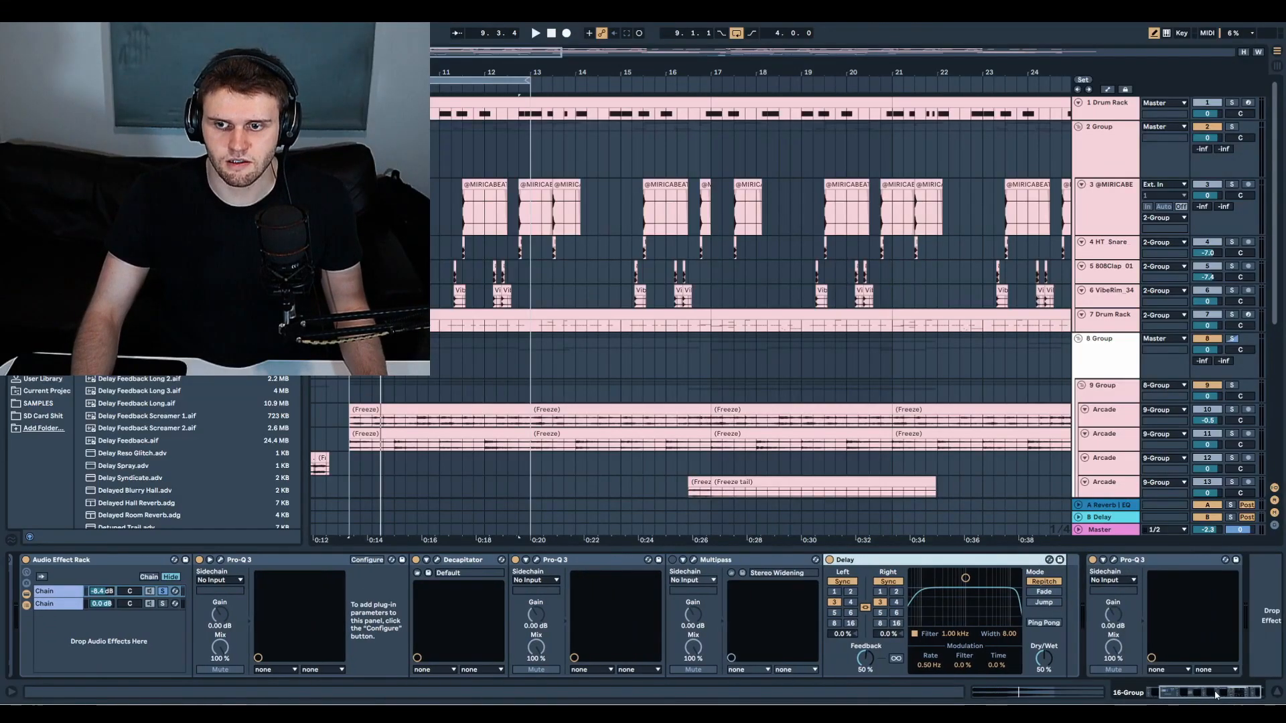
pyautogui.click(843, 582)
pyautogui.moveTo(866, 658); pyautogui.dragTo(871, 658)
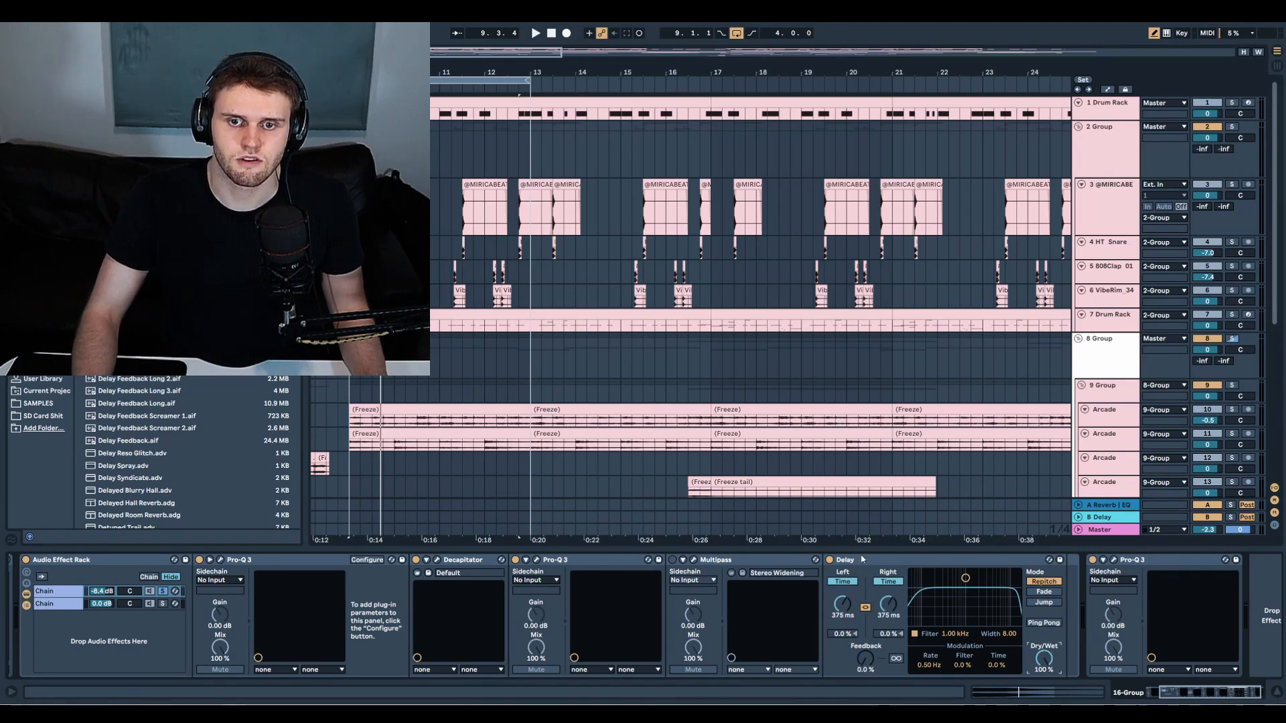
pyautogui.click(864, 609)
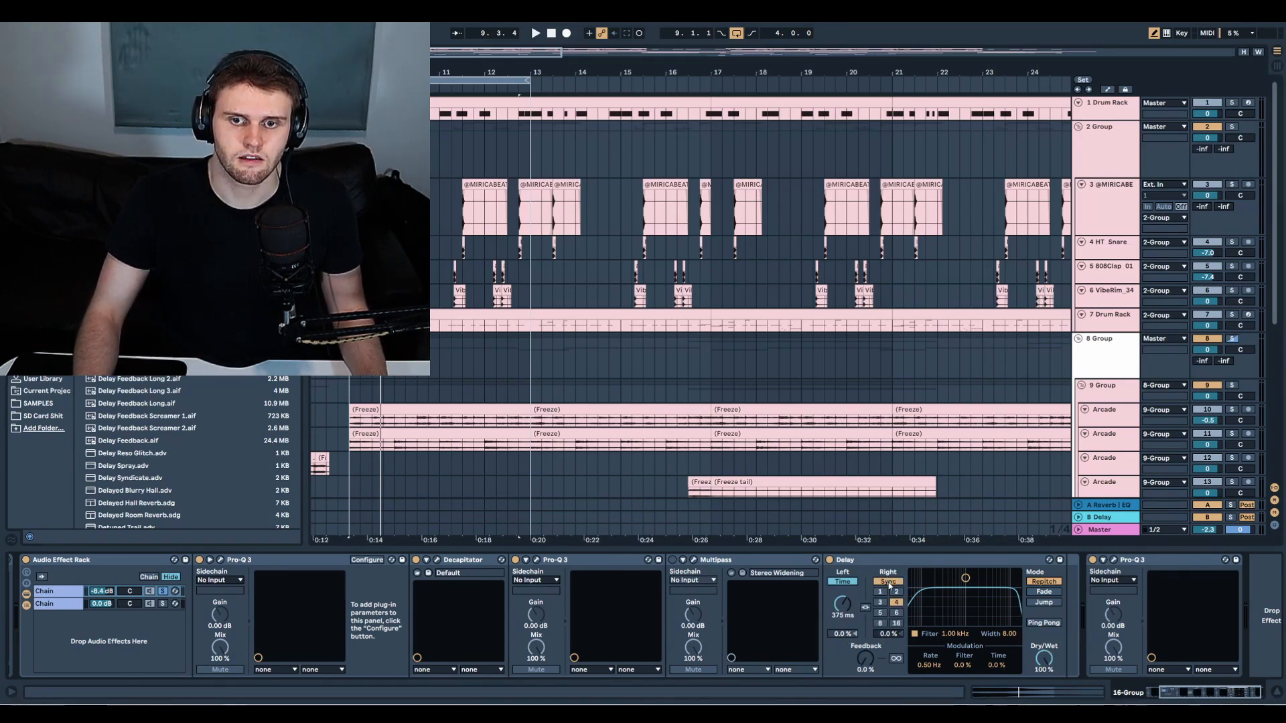
pyautogui.click(889, 582)
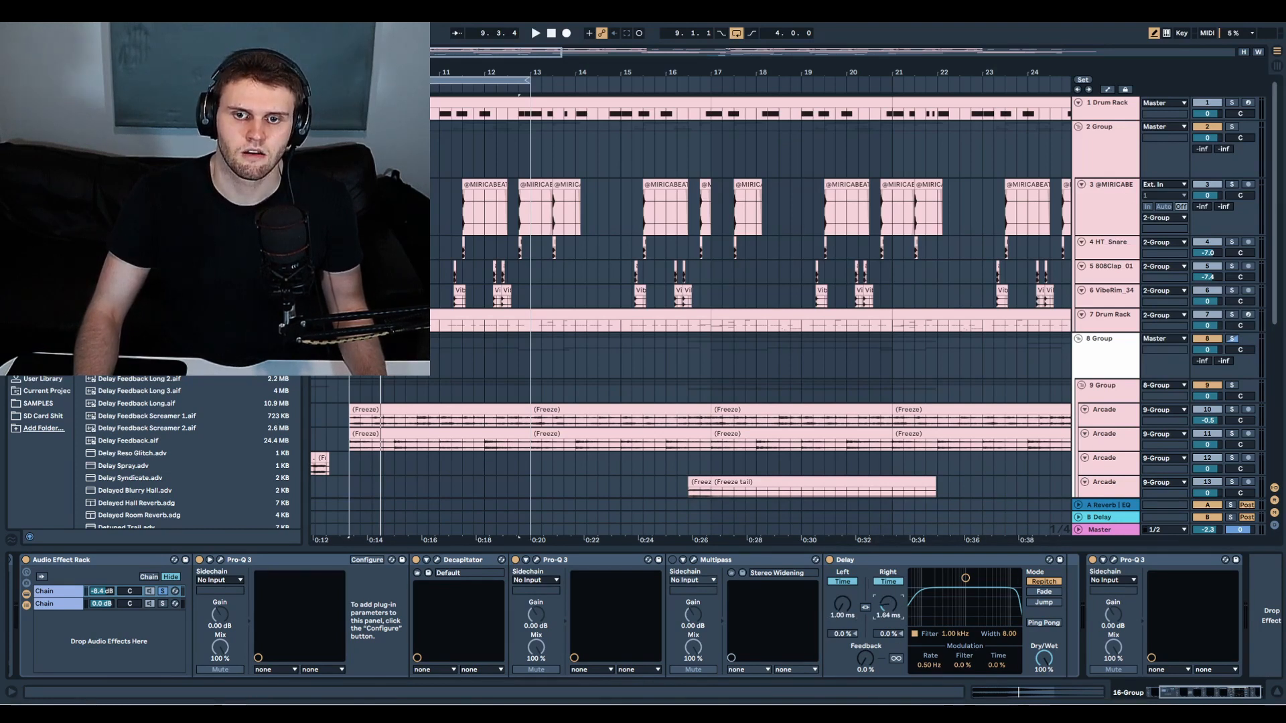
pyautogui.moveTo(889, 605); pyautogui.dragTo(889, 600)
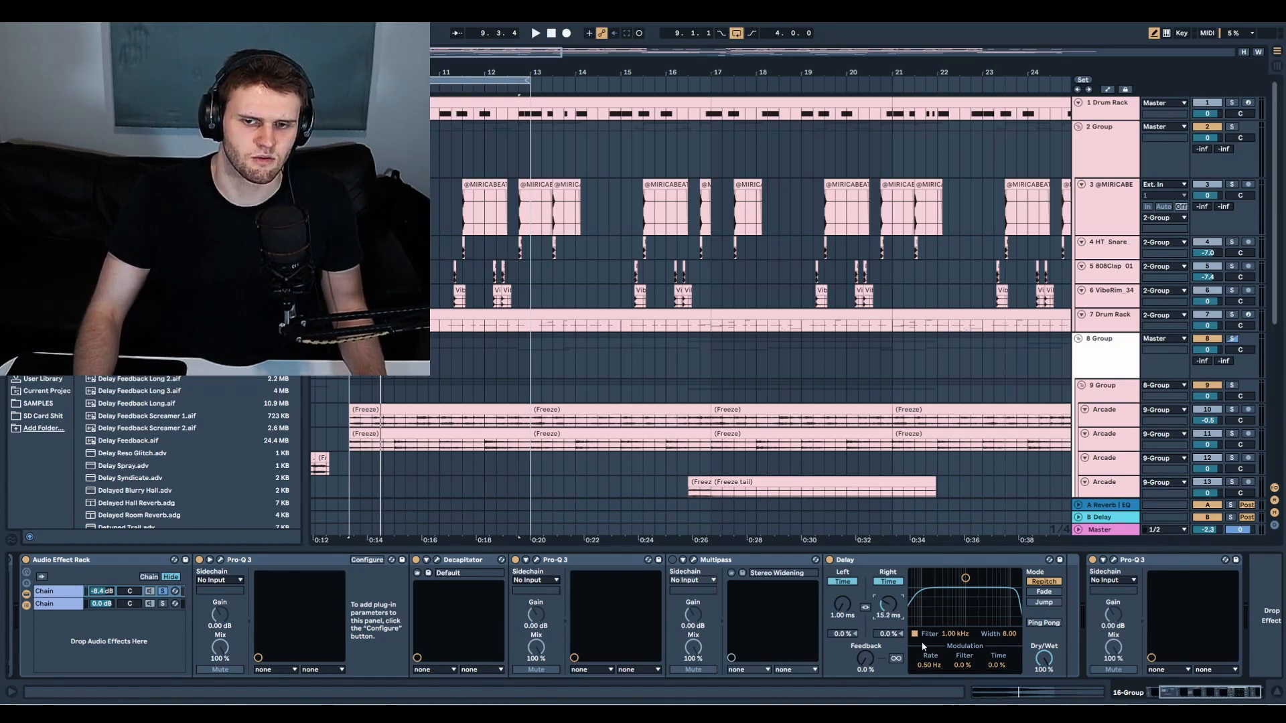
# Play the 808 and compare the Delay's stereo effect at 0% and 100% dry/wet
pyautogui.scroll(-5, 1139, 385)
pyautogui.press('space')
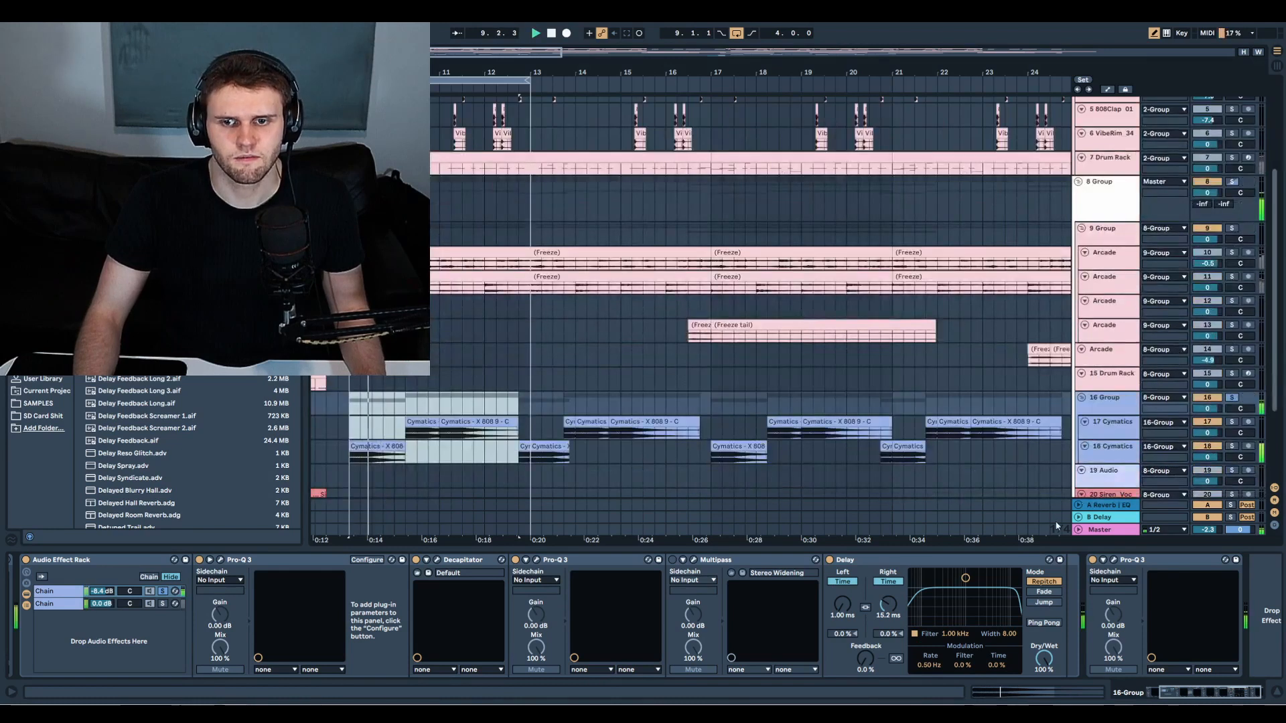
pyautogui.moveTo(1050, 665); pyautogui.dragTo(1050, 710)
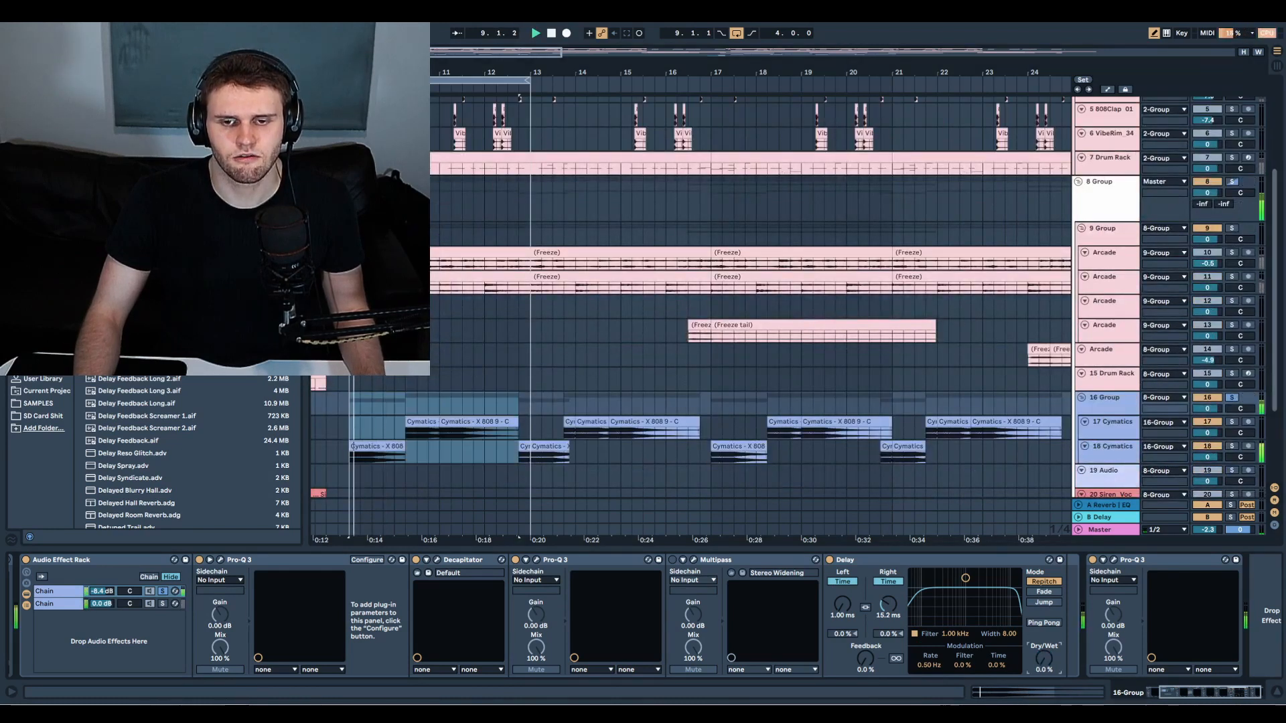
pyautogui.moveTo(1044, 659); pyautogui.dragTo(1044, 603)
pyautogui.press('space')
pyautogui.press('space')
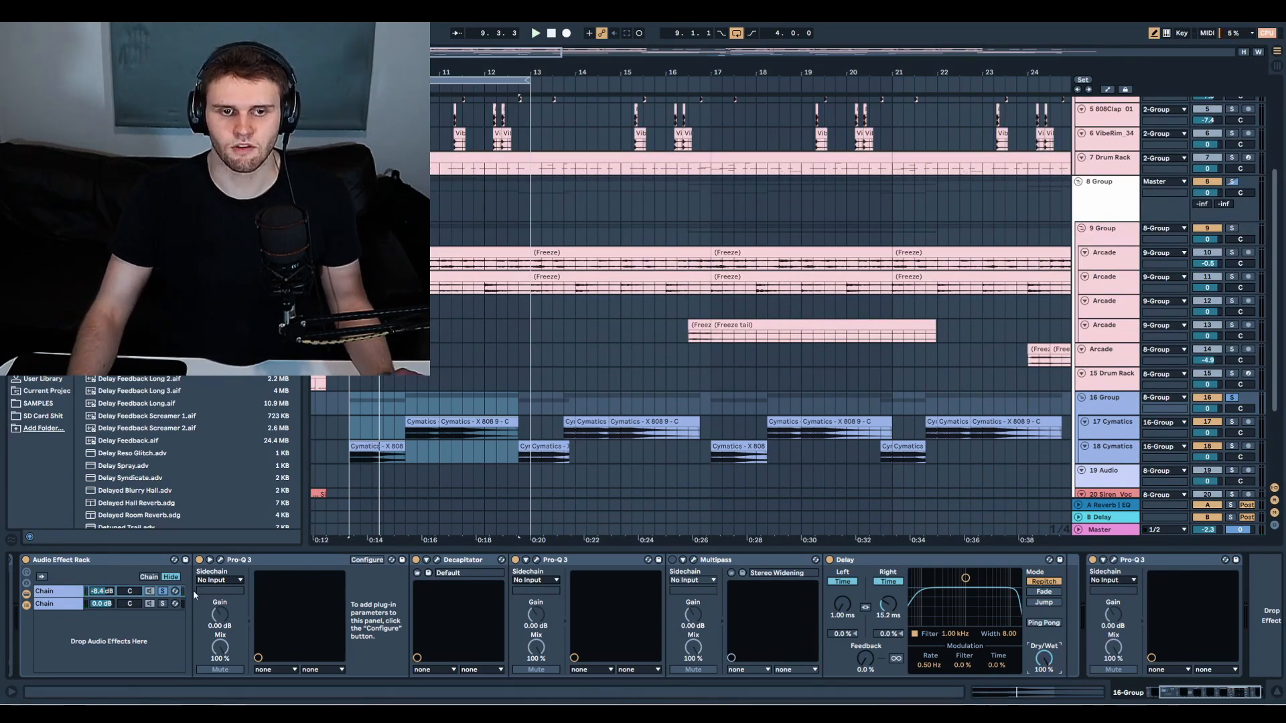
# Re-enable Multipass in the rack's chain and audition its widening while the 808 plays
pyautogui.click(672, 561)
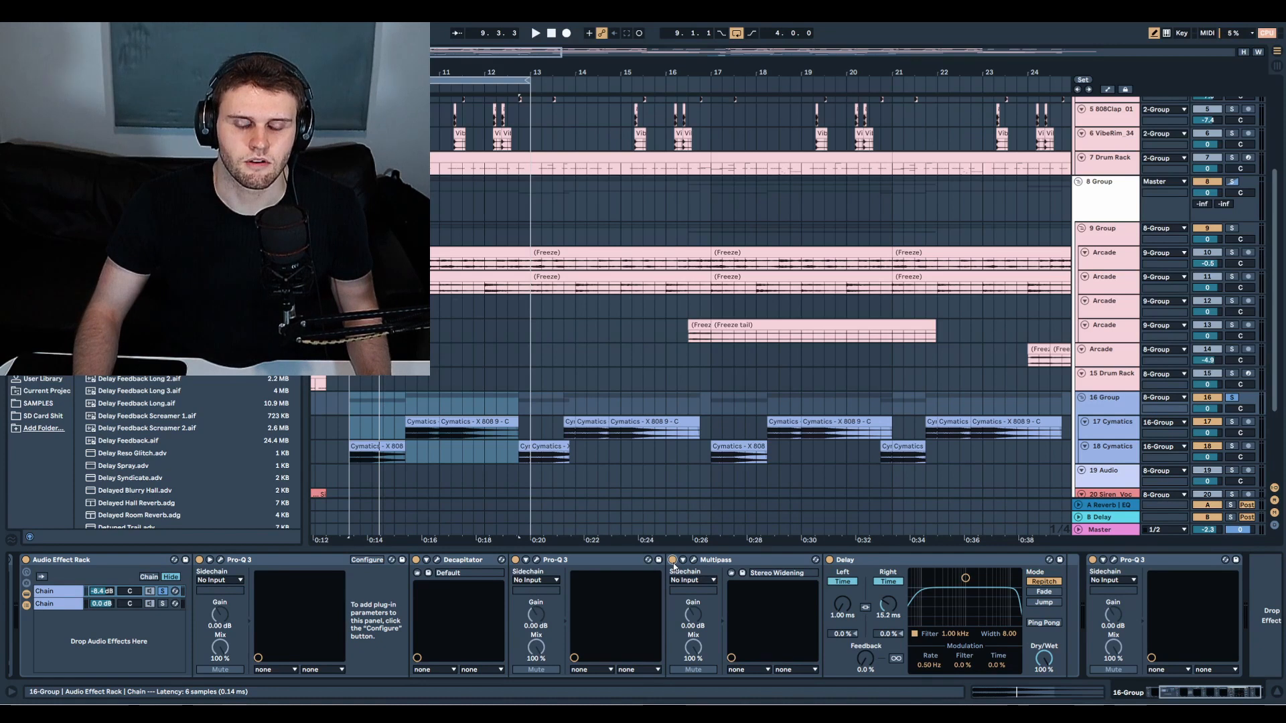
pyautogui.press('space')
pyautogui.click(673, 561)
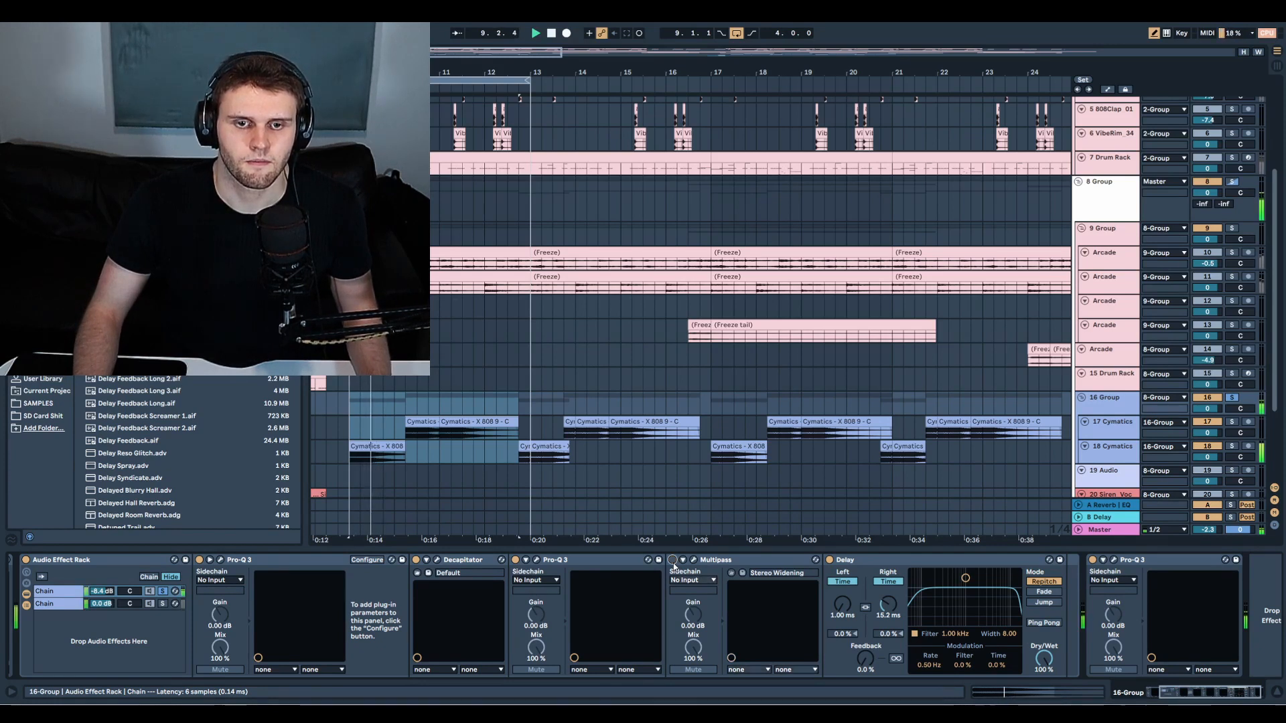
pyautogui.click(672, 561)
pyautogui.press('space')
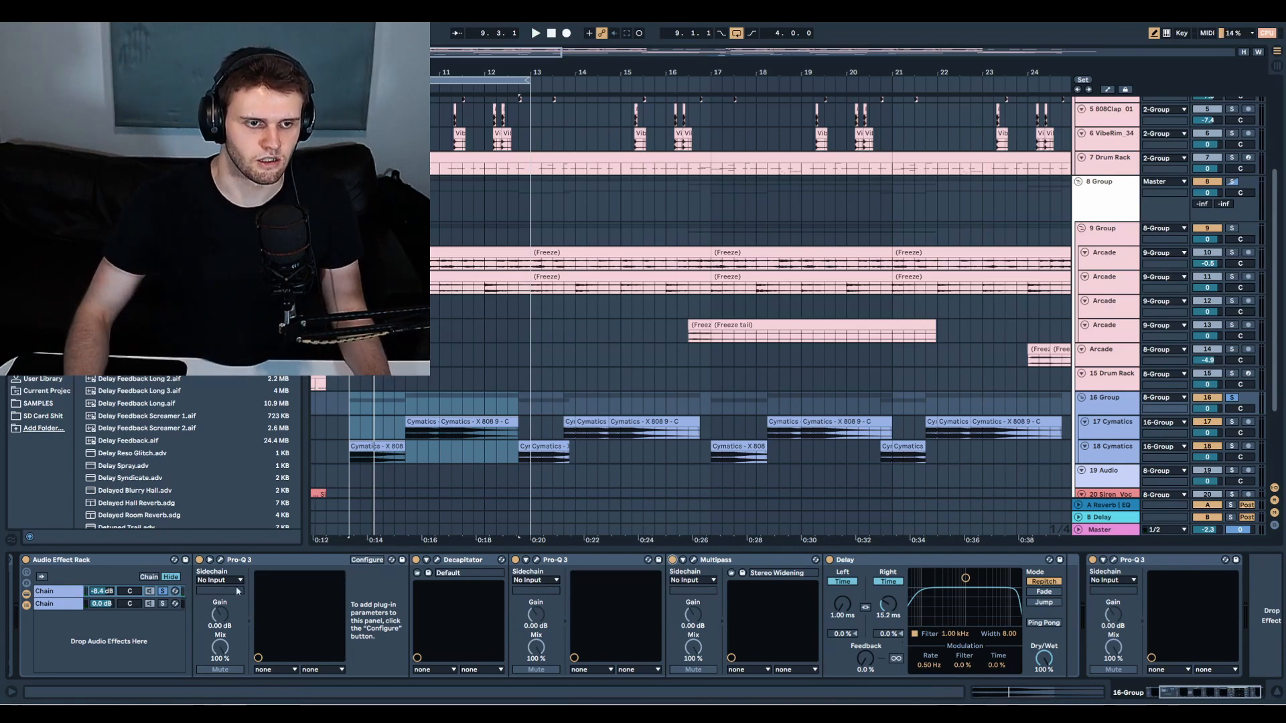
# Unsolo the rack's first chain and raise its volume to blend it with the dry 808
pyautogui.click(163, 592)
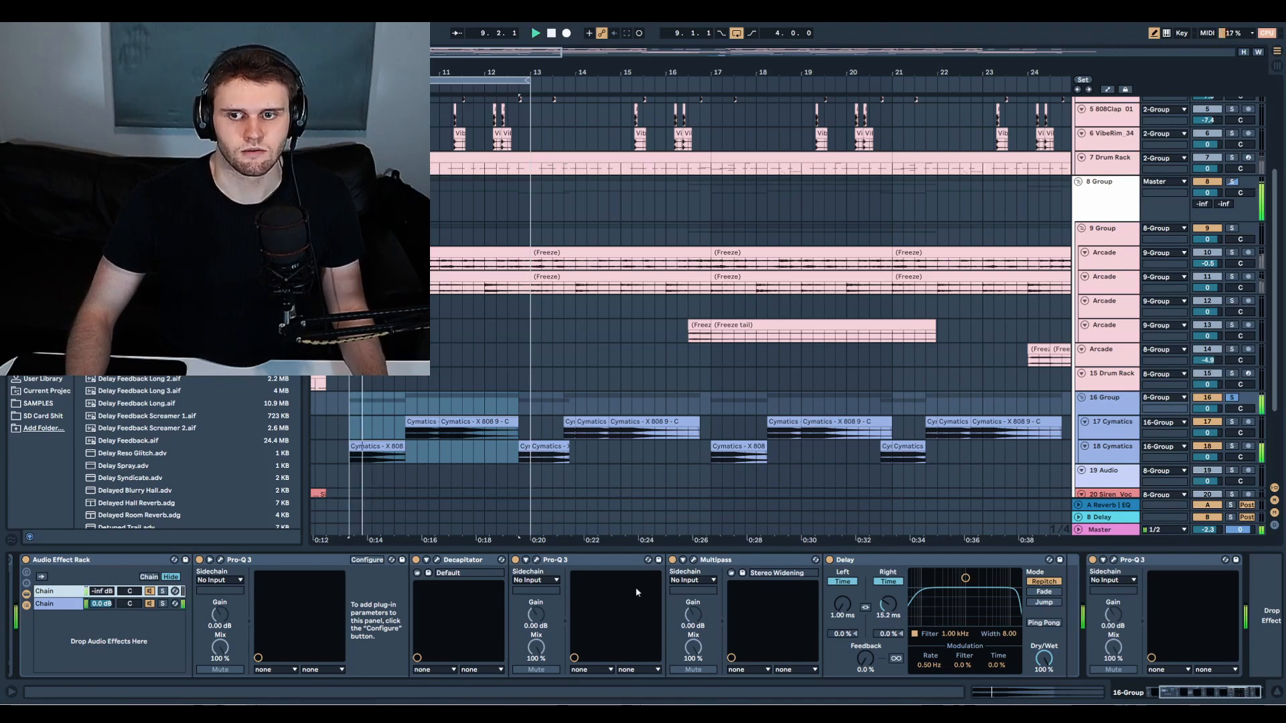
pyautogui.moveTo(102, 592); pyautogui.dragTo(102, 567)
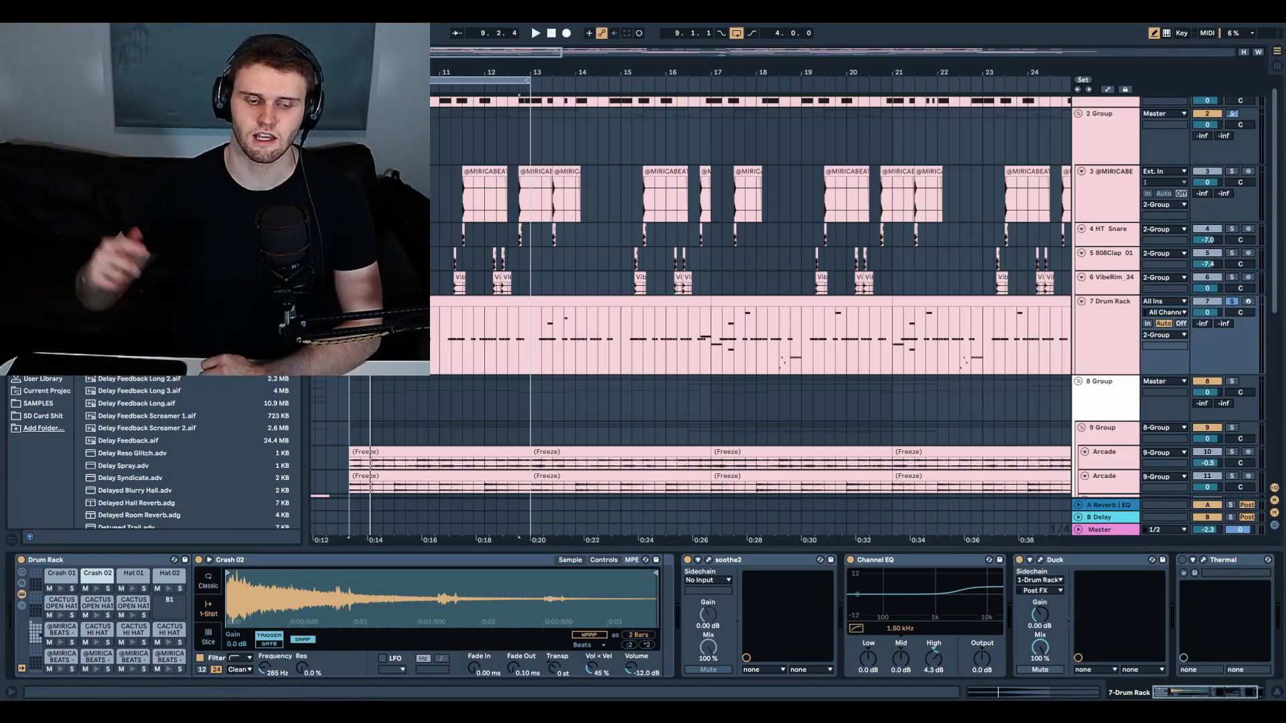
# Select bars 9 to 13 of the hi-hat Drum Rack clip and audition them with Pre TridA bypassed
pyautogui.click(464, 303)
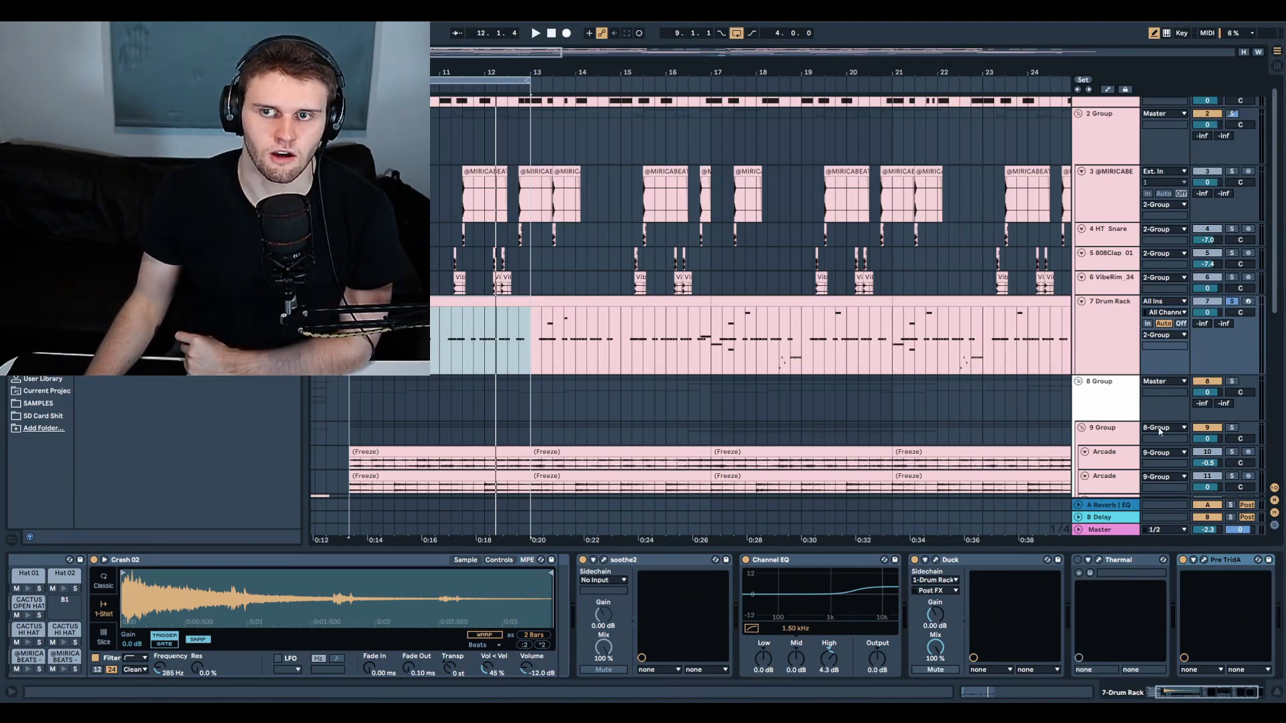
pyautogui.click(1184, 560)
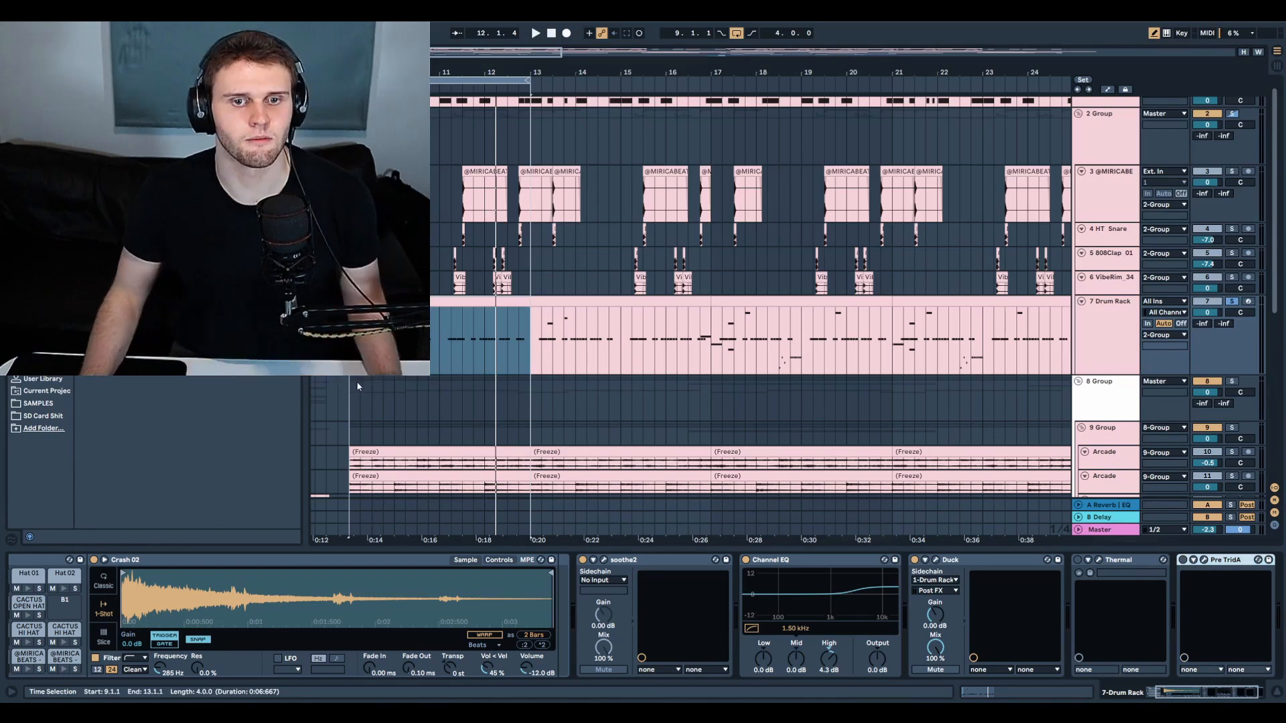
pyautogui.press('space')
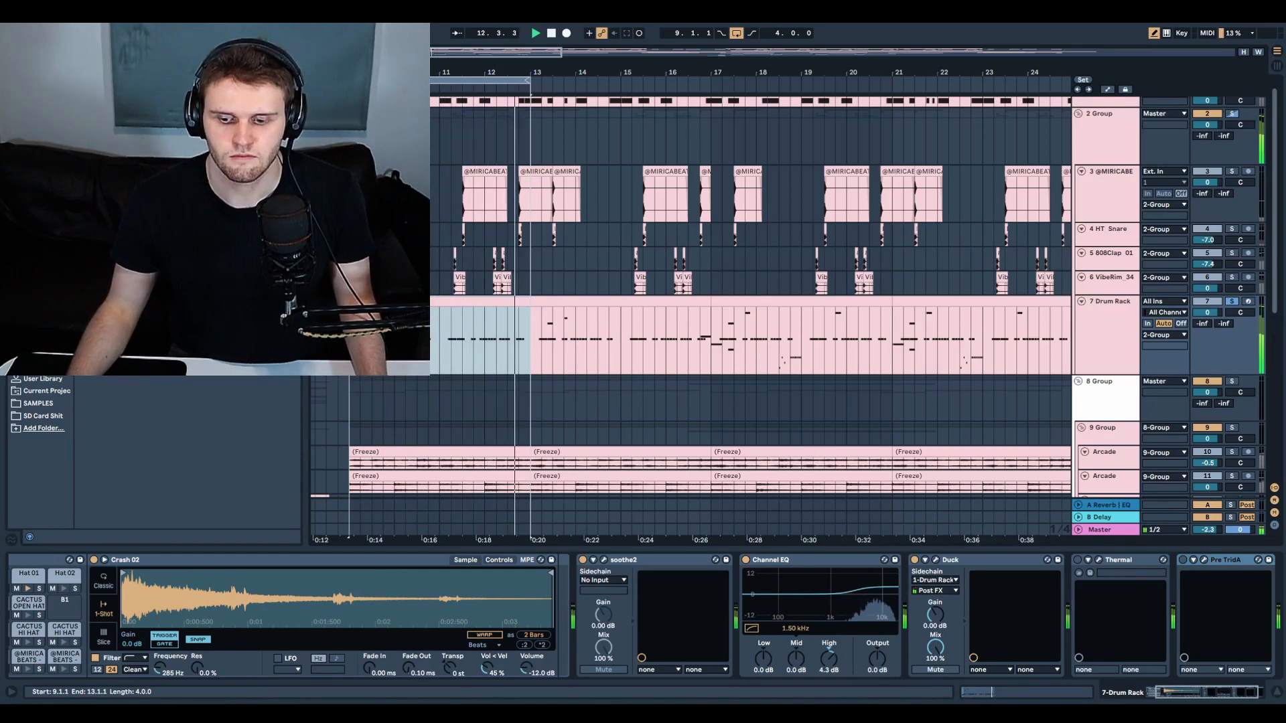
pyautogui.press('space')
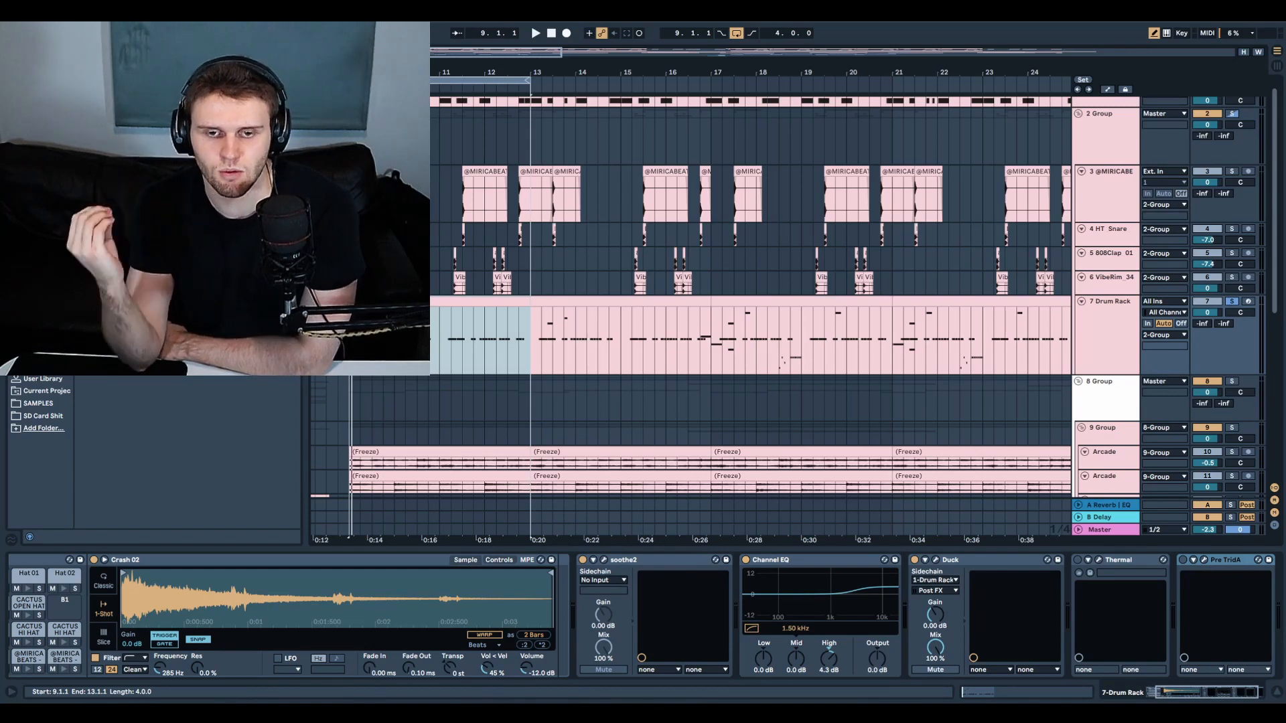
# Re-enable Pre TridA on the hi-hat Drum Rack, open its window and audition the hi-hats through it
pyautogui.click(1181, 563)
pyautogui.click(1205, 564)
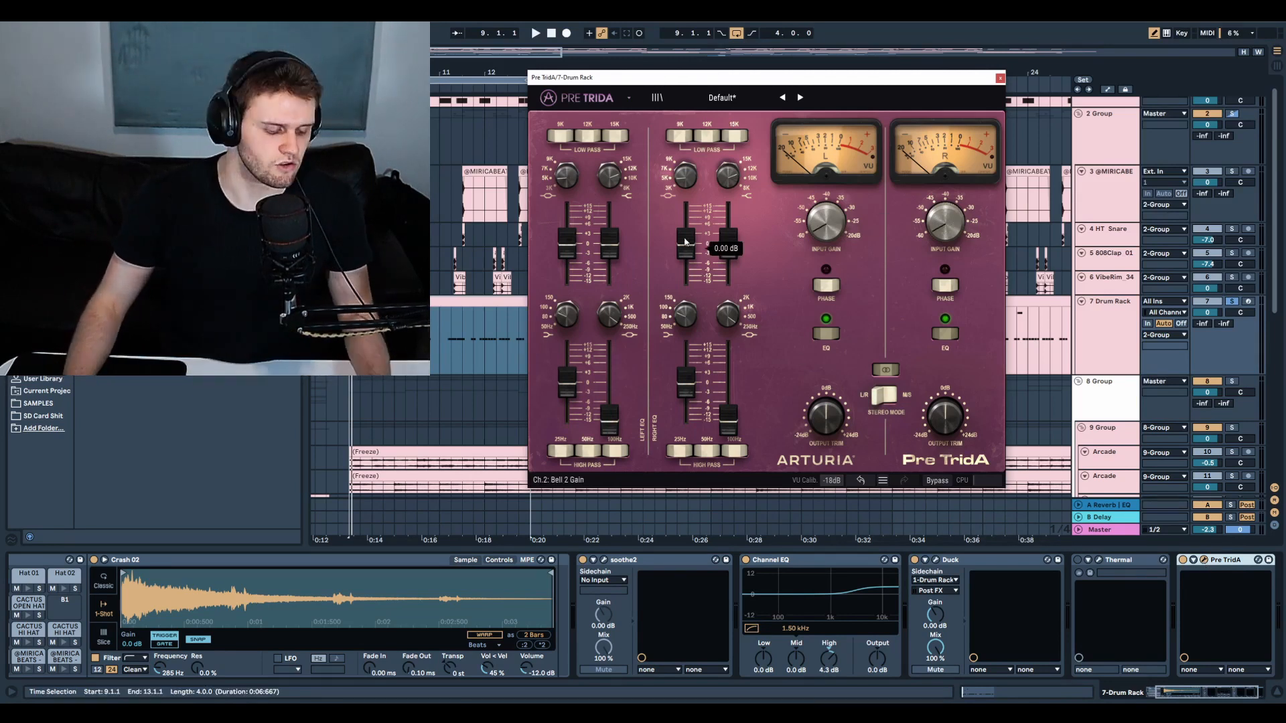
pyautogui.press('space')
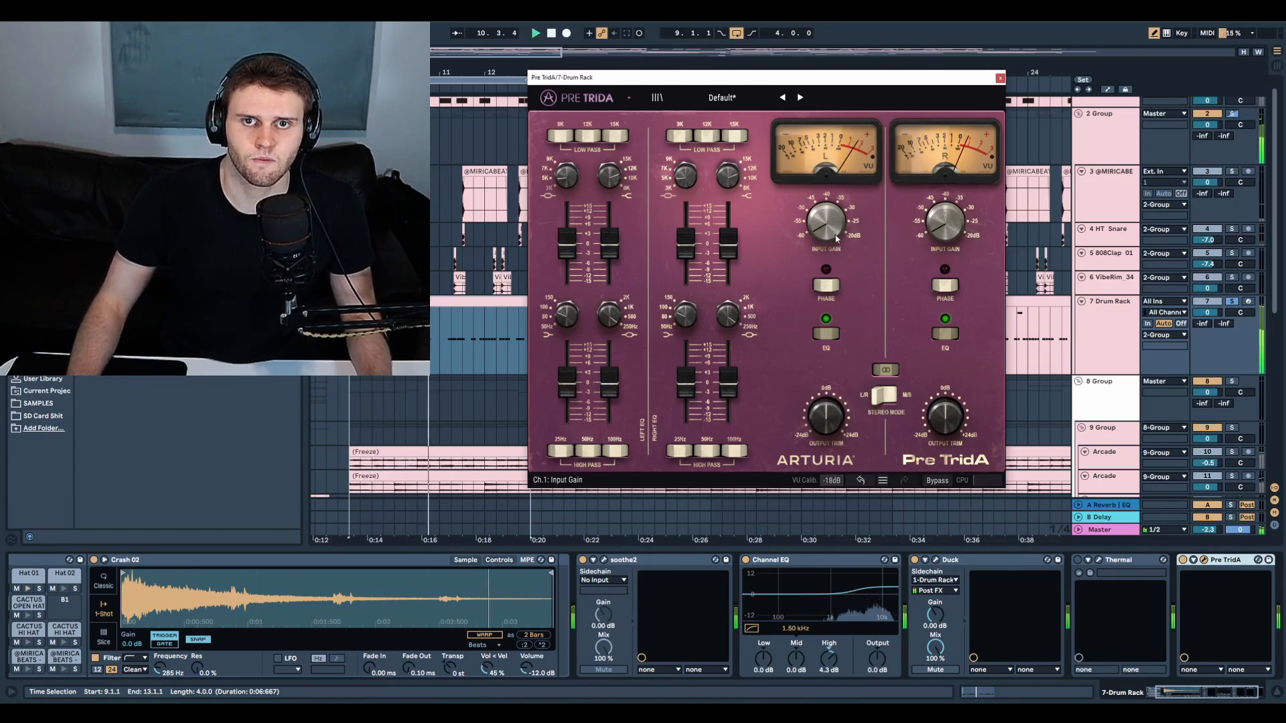
pyautogui.press('space')
# Set Pre TridA's input gain to -20.0 dB and audition the hi-hats
pyautogui.moveTo(828, 225); pyautogui.dragTo(828, 167)
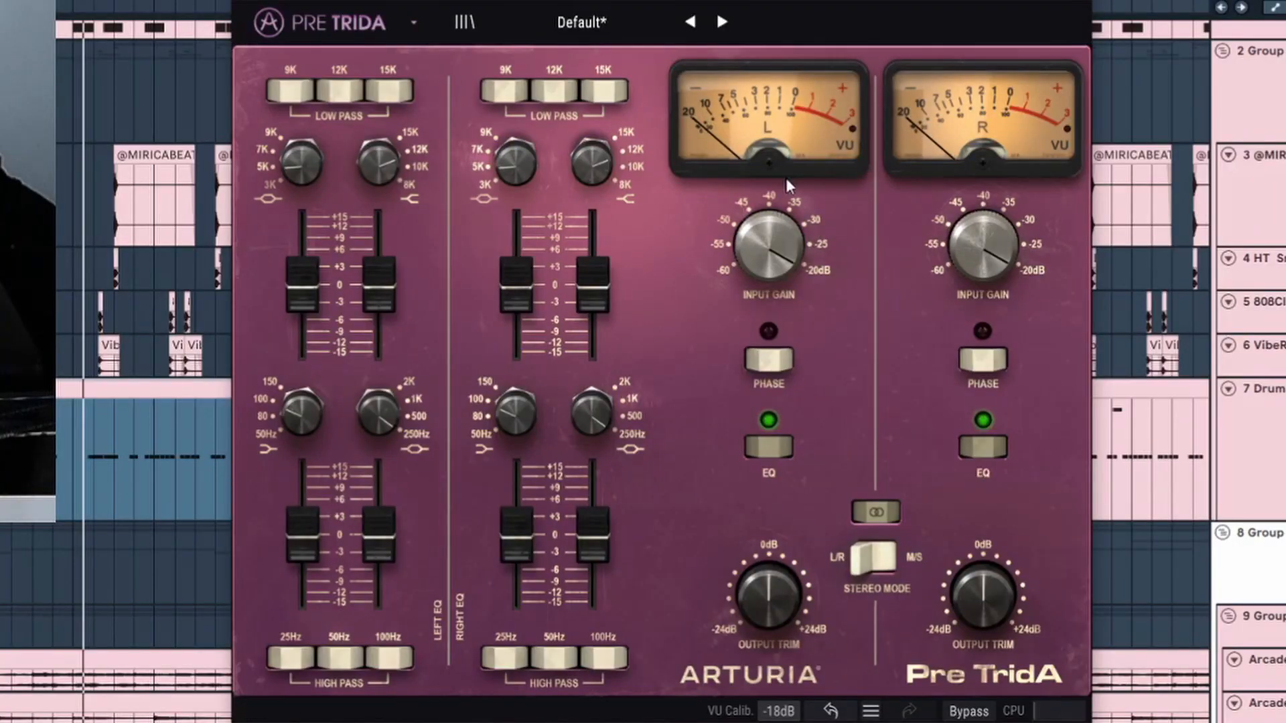
pyautogui.moveTo(772, 254)
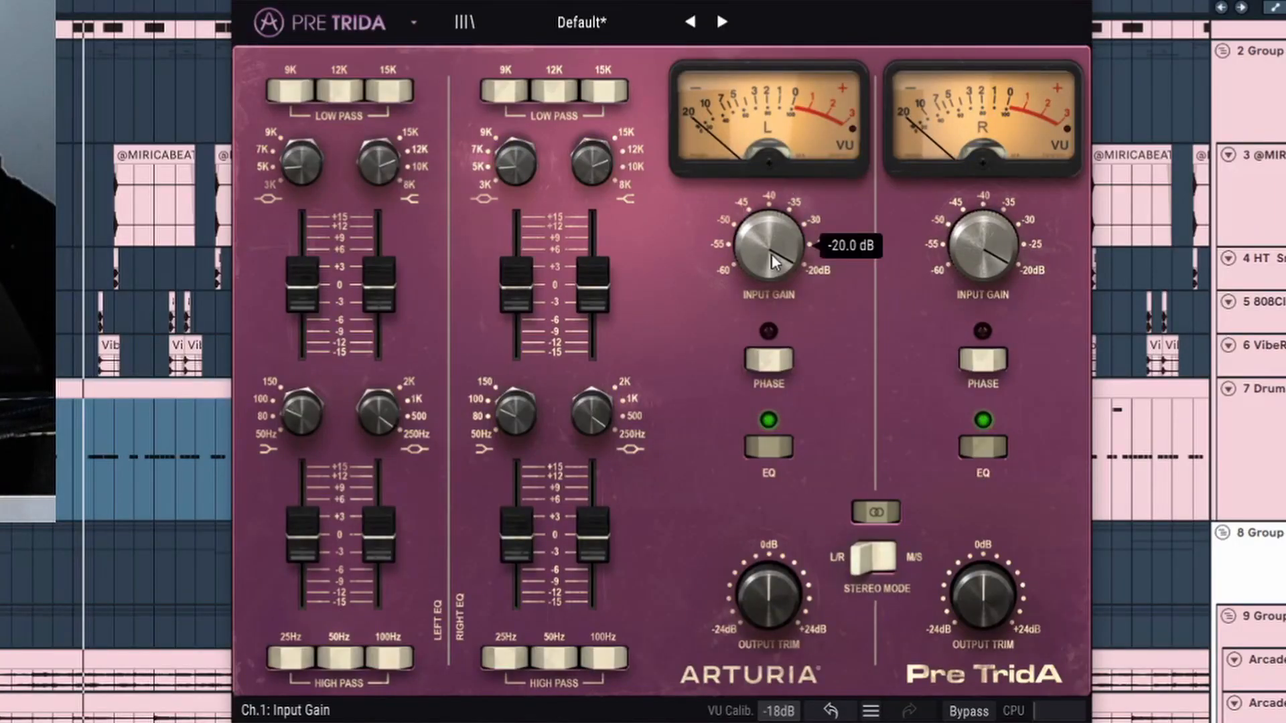
pyautogui.press('space')
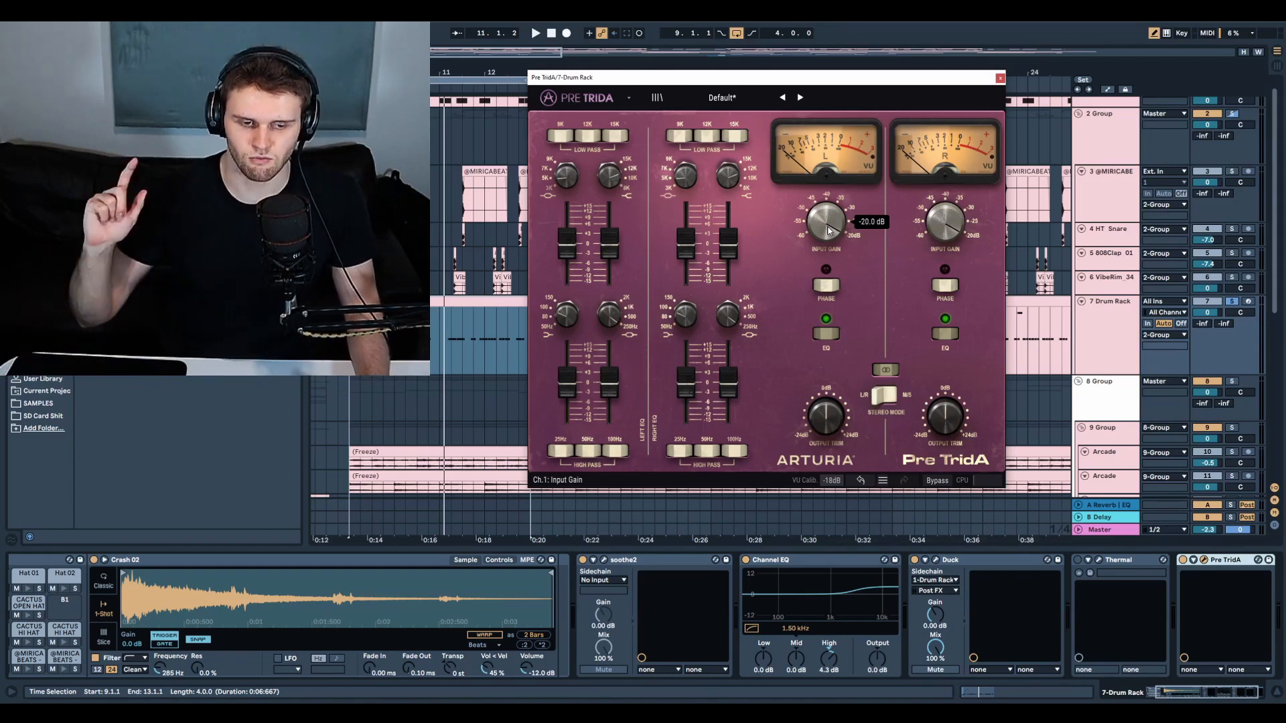
pyautogui.press('space')
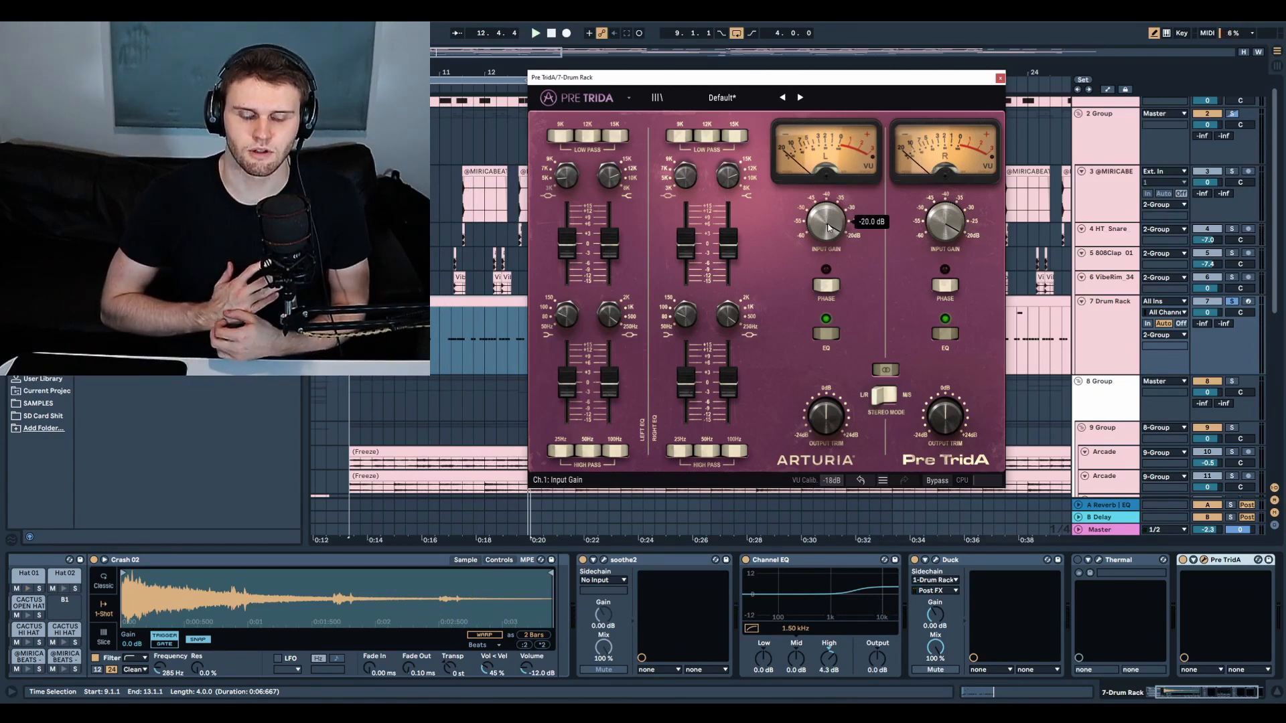
# Lower Pre TridA's input gain to about -25 dB and cut its 250 Hz Bell 1 gain to about -15 dB, auditioning the hi-hats
pyautogui.moveTo(829, 227); pyautogui.dragTo(829, 282)
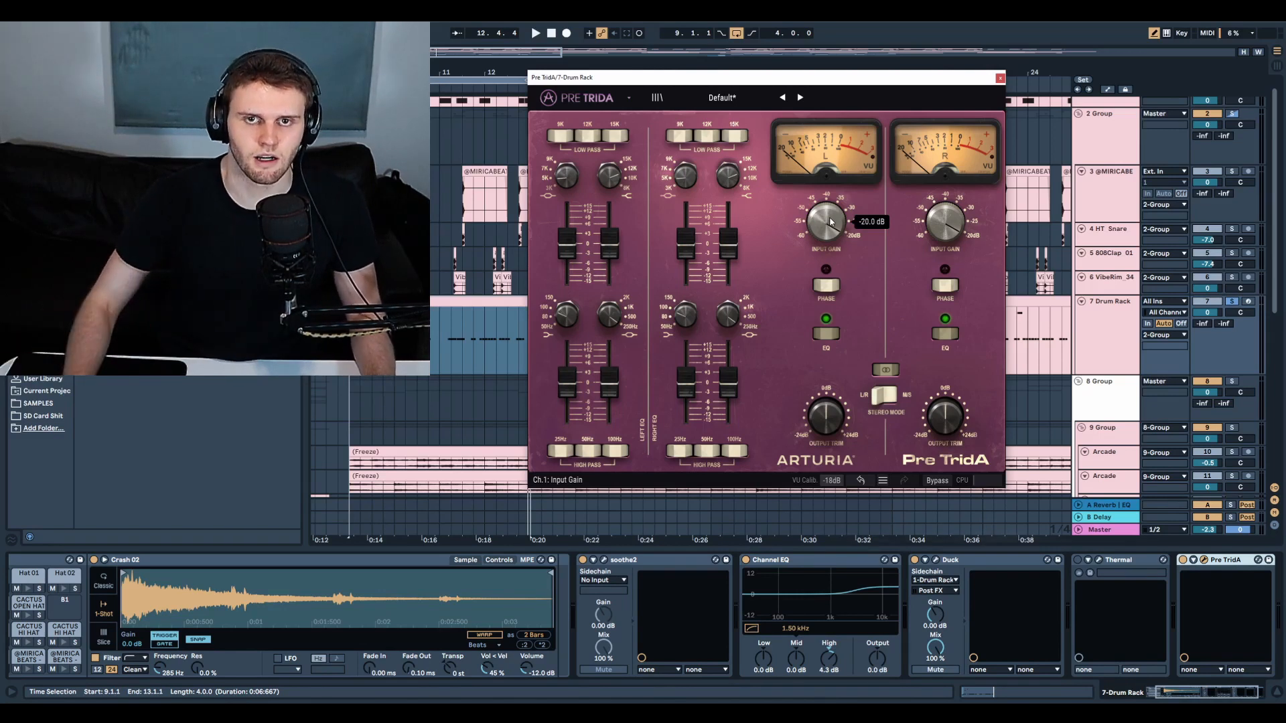
pyautogui.press('space')
pyautogui.moveTo(830, 221); pyautogui.dragTo(814, 248)
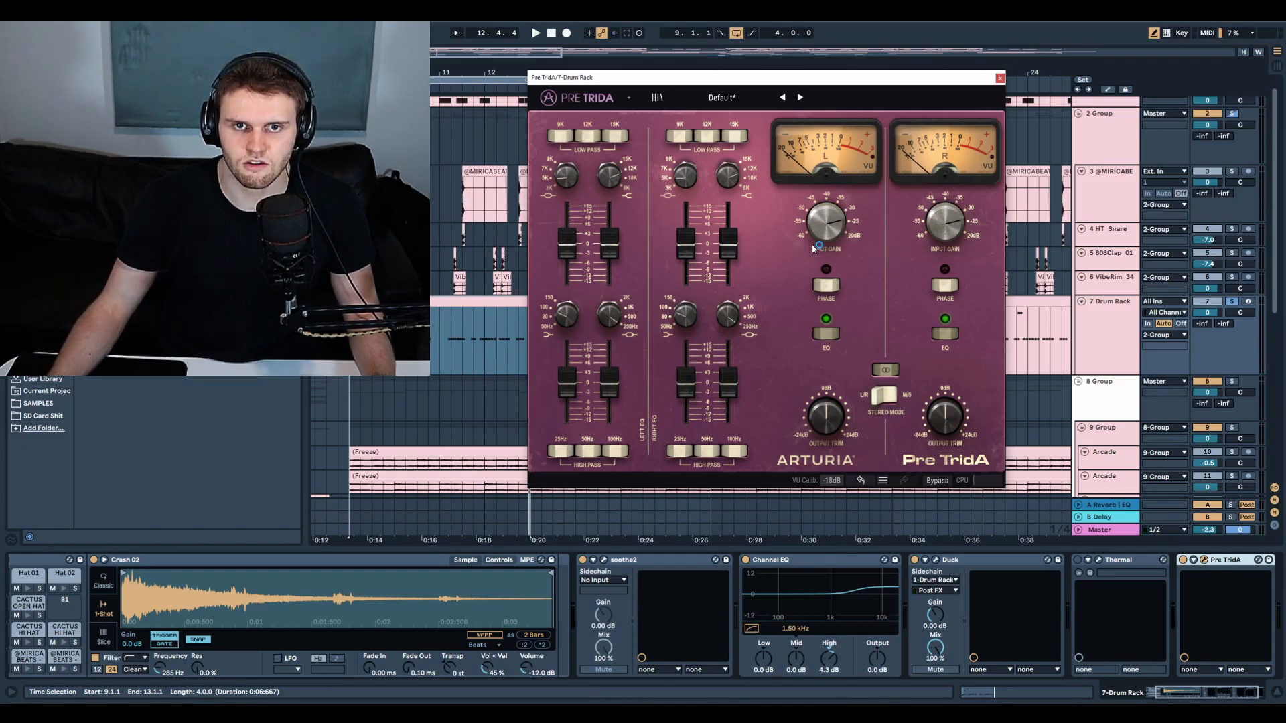
pyautogui.moveTo(729, 384); pyautogui.dragTo(730, 467)
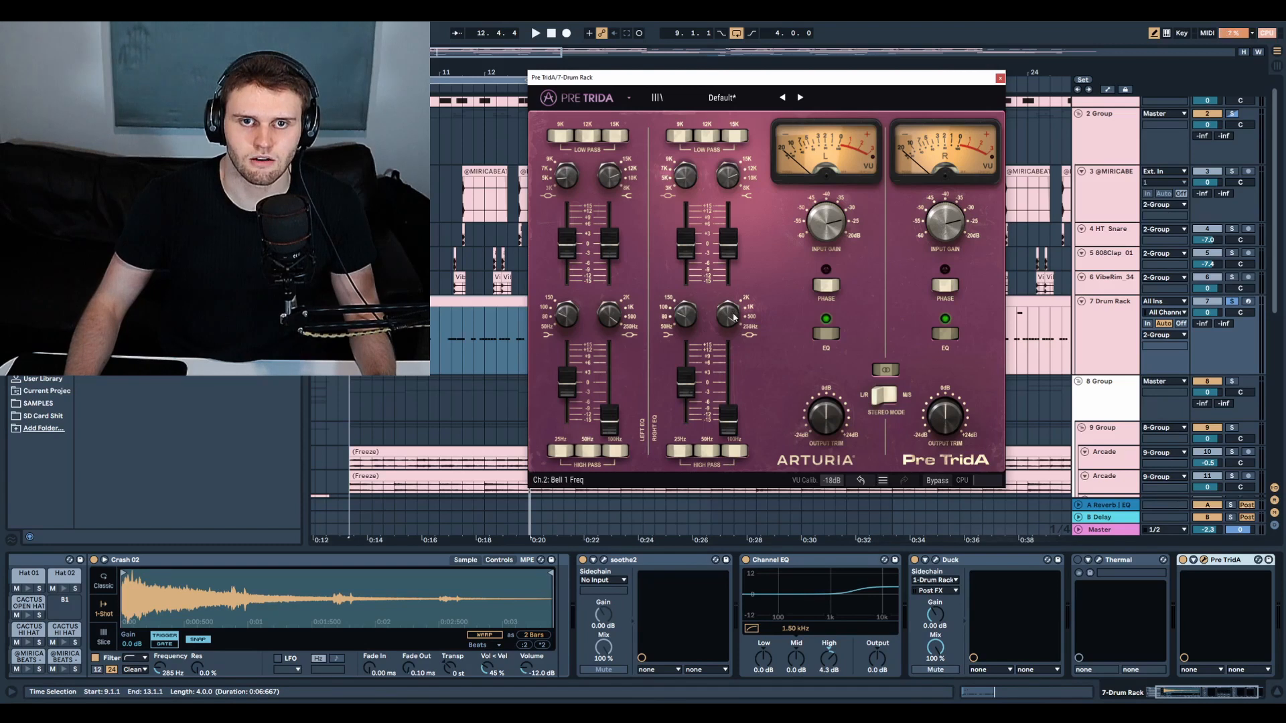
pyautogui.press('space')
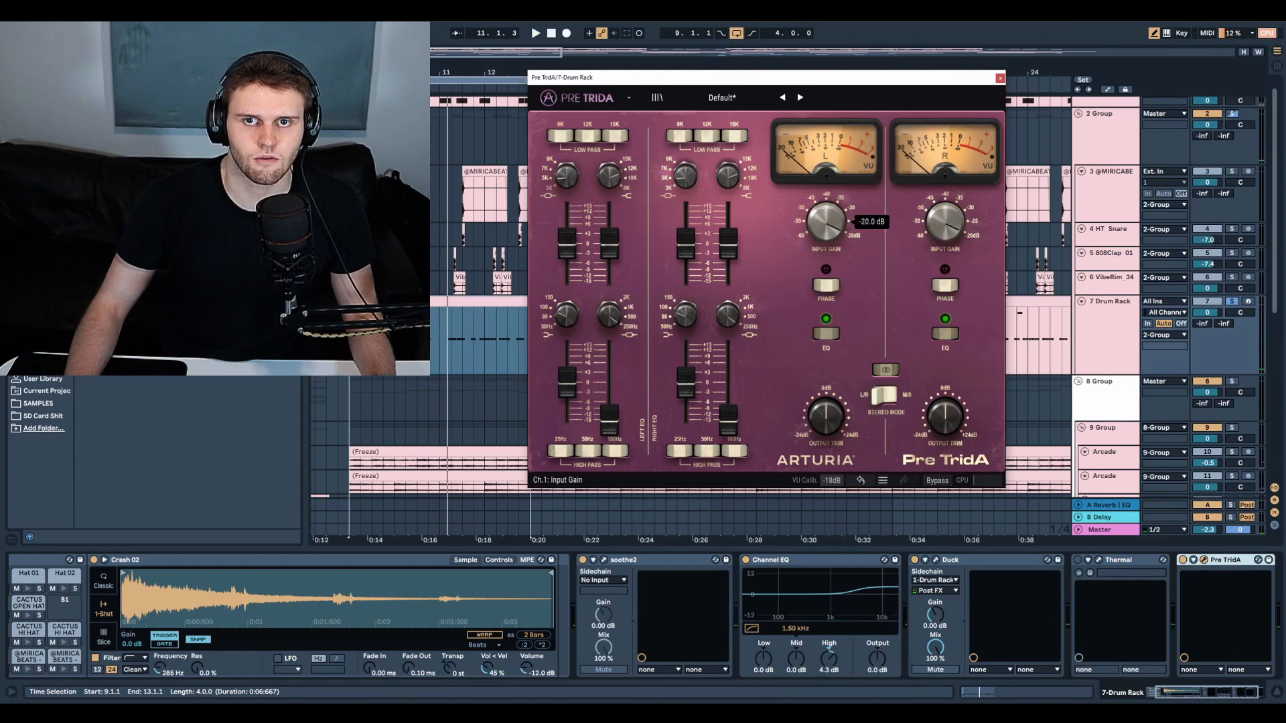
pyautogui.press('space')
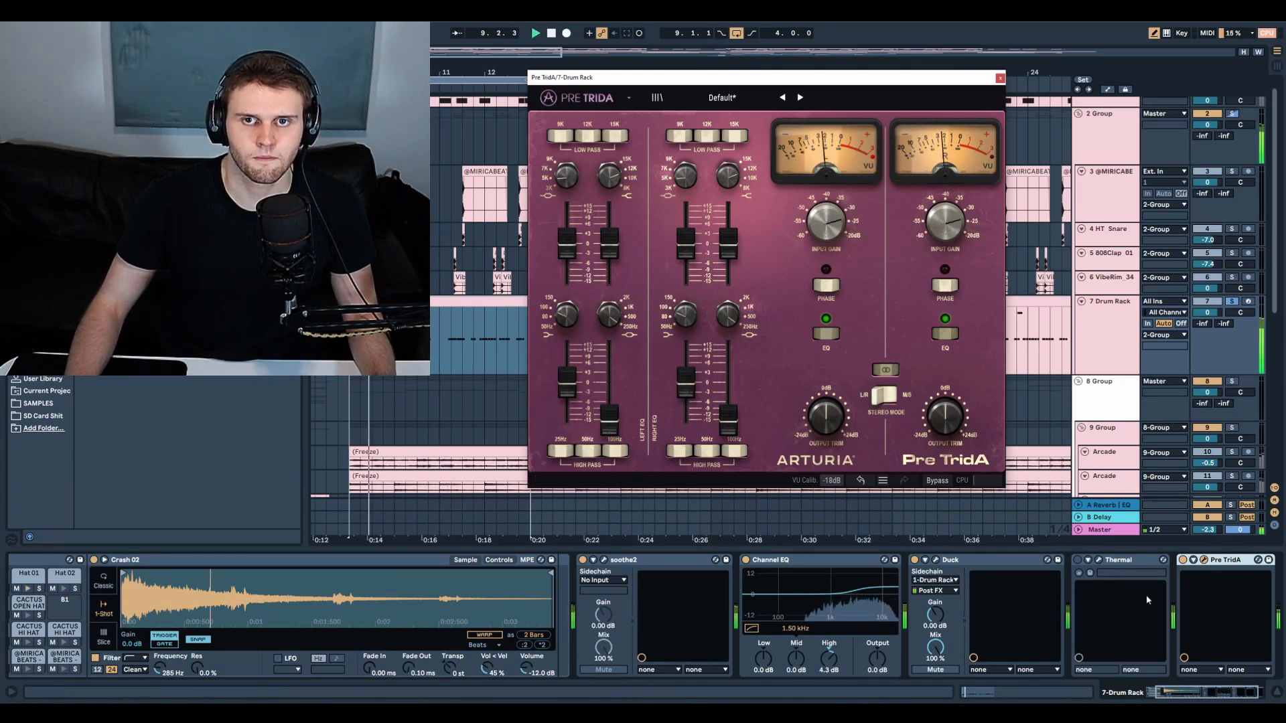
# Toggle Pre TridA's bypass during playback to compare the processed and unprocessed hi-hats
pyautogui.click(1183, 561)
pyautogui.press('space')
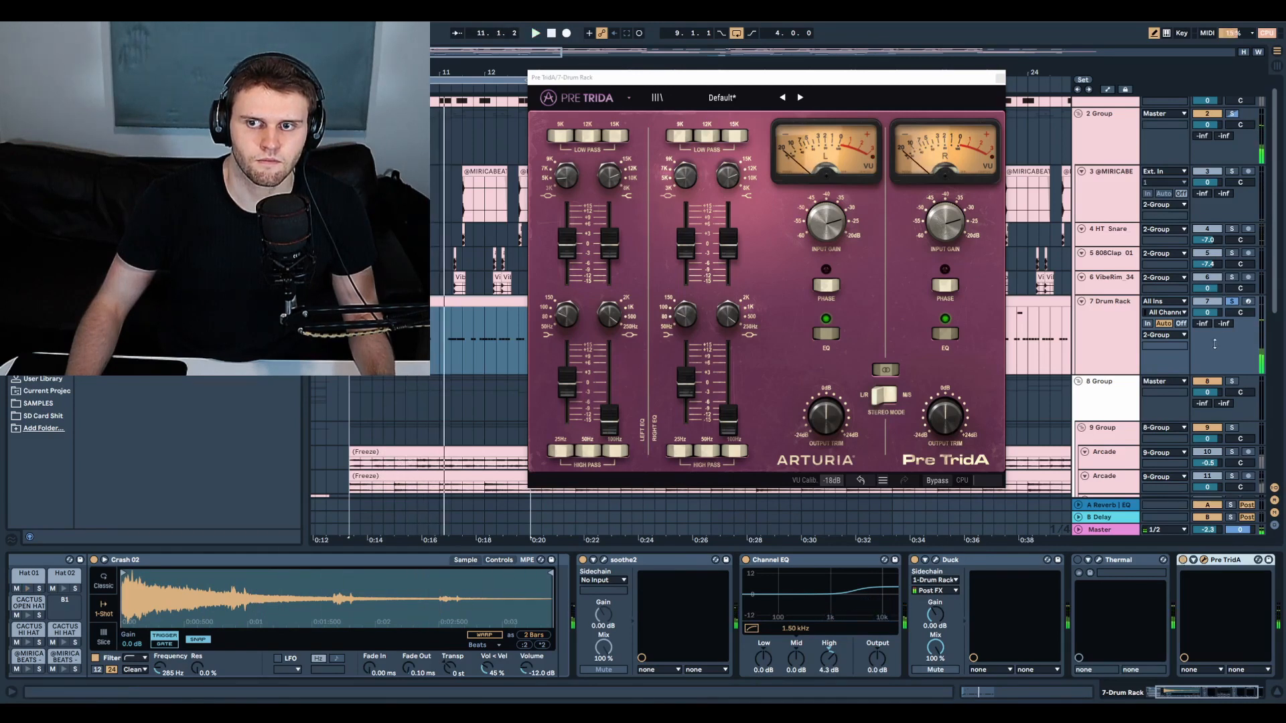
pyautogui.click(1183, 565)
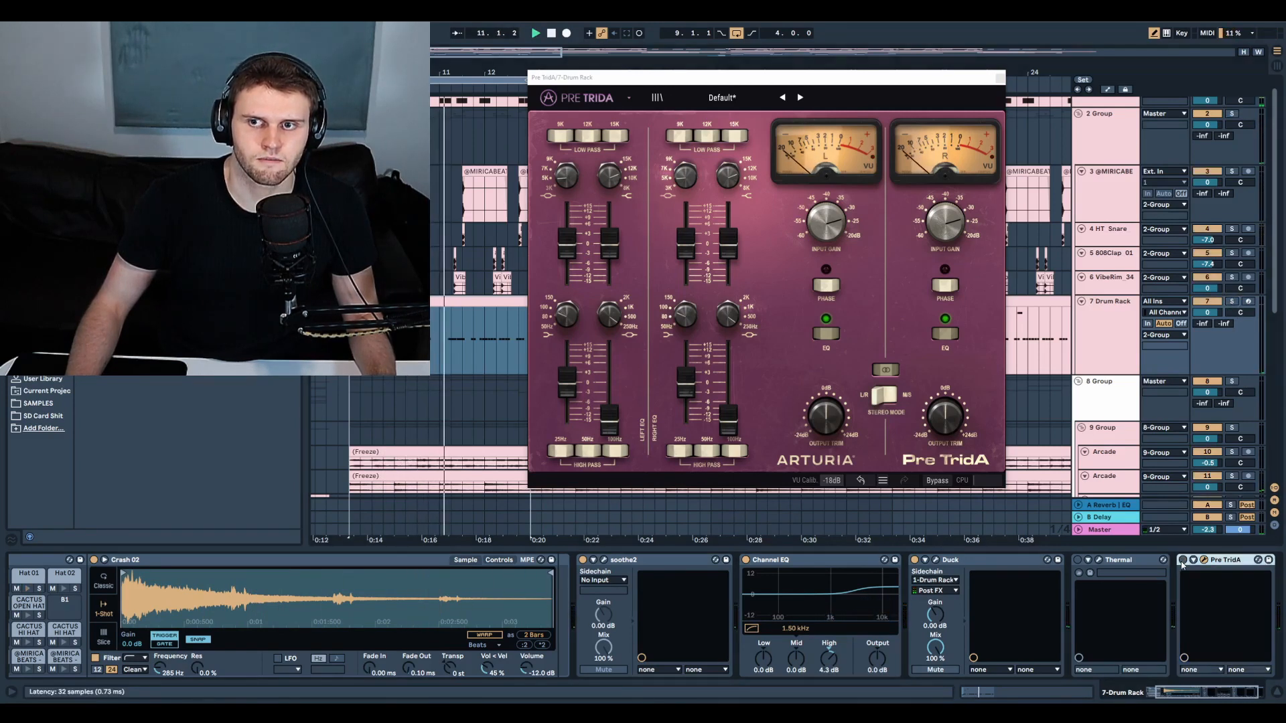
pyautogui.press('space')
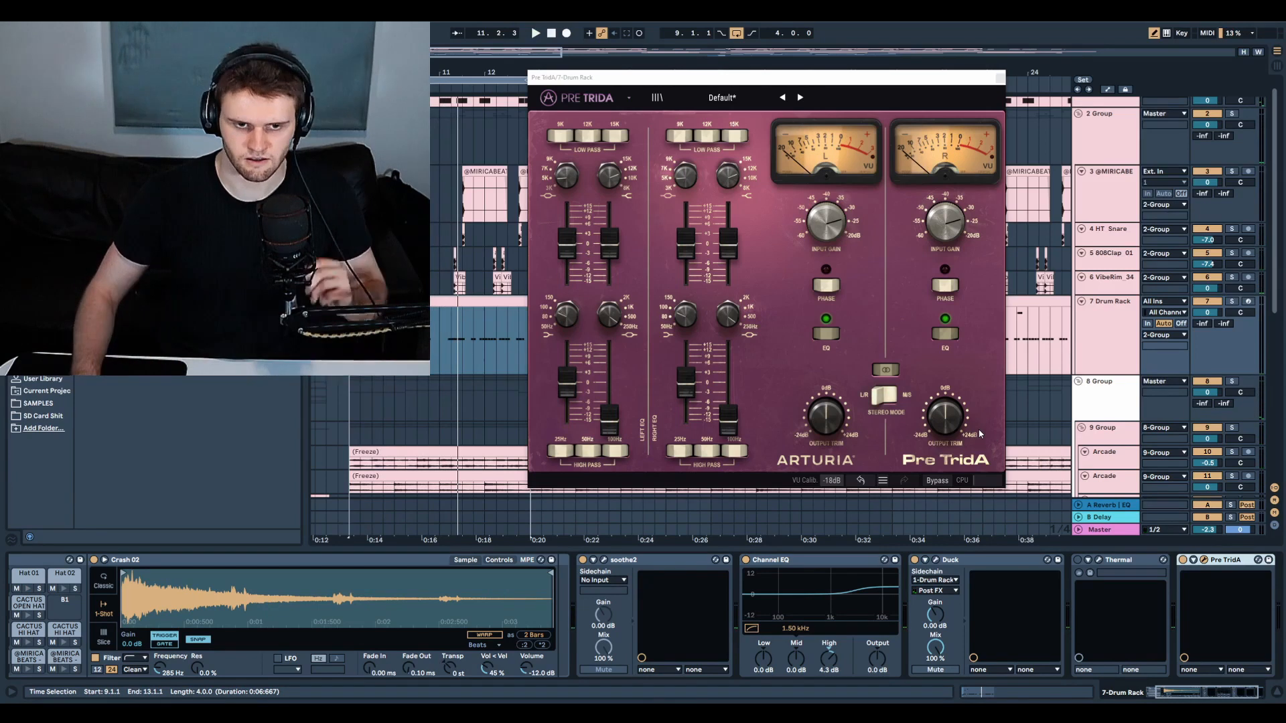
pyautogui.press('space')
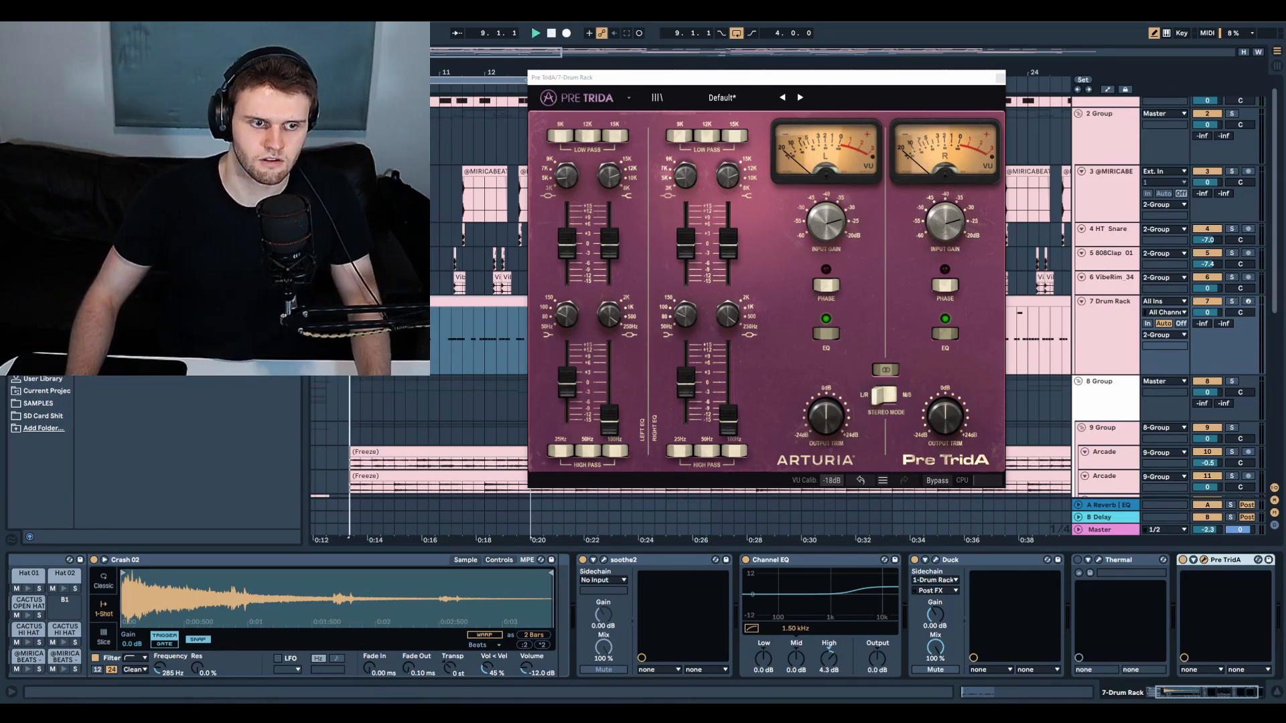